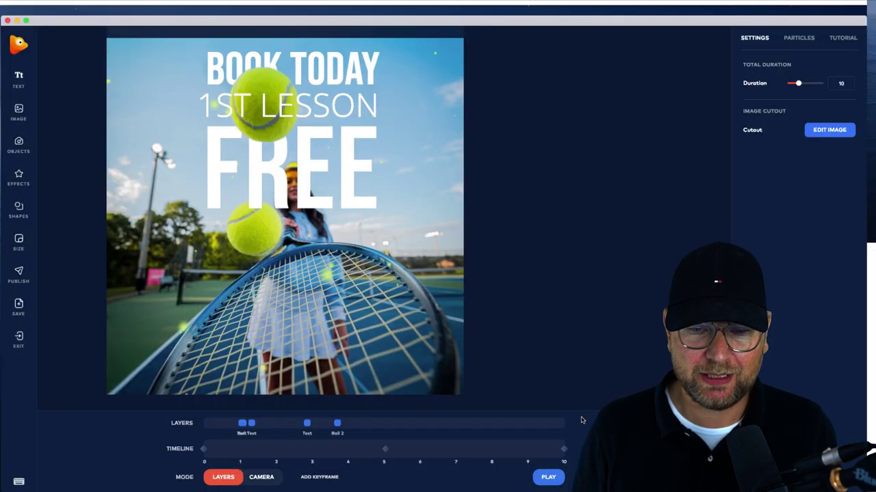
Play the tennis promo animation and exit the project without saving
{"action": "left_click", "coordinate": [548, 478]}
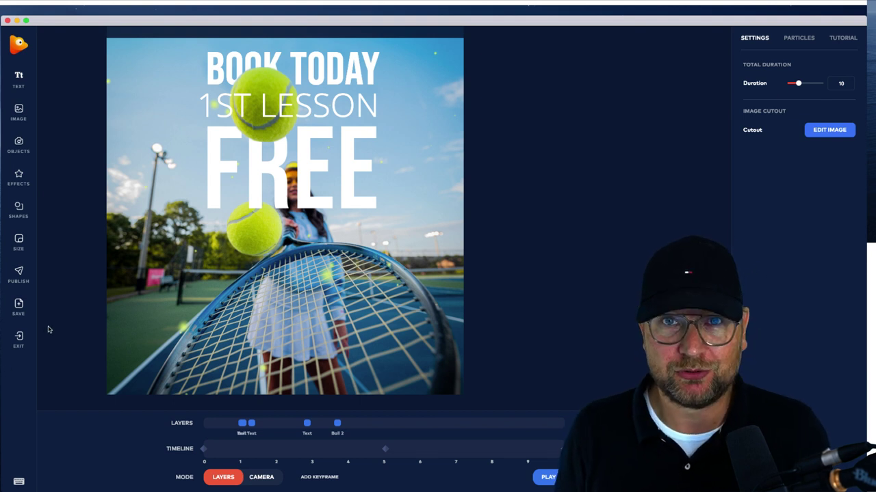
{"action": "left_click", "coordinate": [18, 340]}
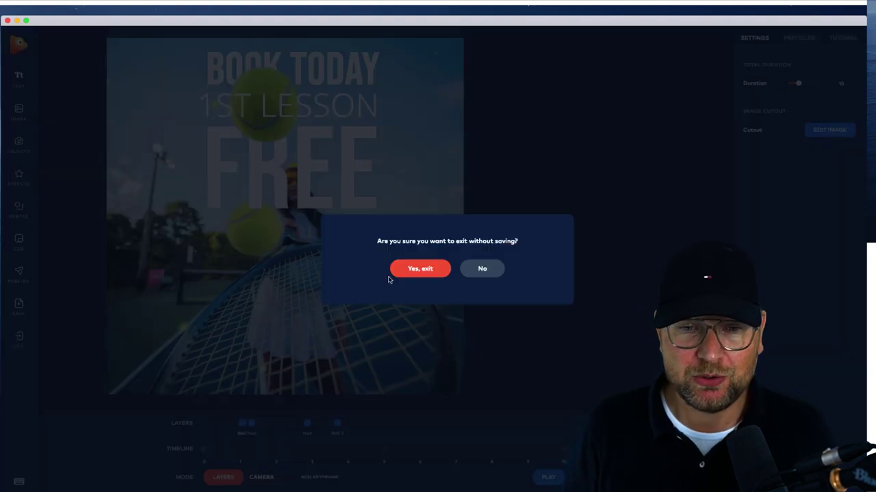
{"action": "left_click", "coordinate": [433, 273]}
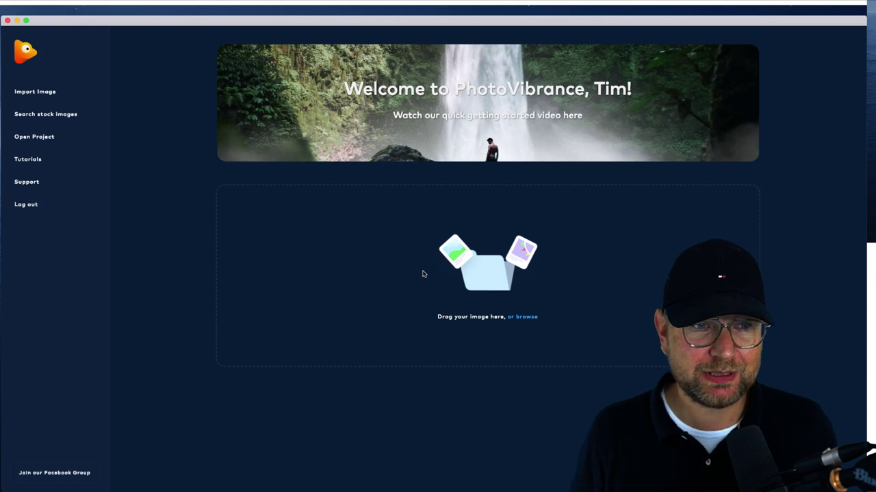
Open the project Sky replacement.pvp from Downloads and preview its moving sky, stopping playback when done
{"action": "left_click", "coordinate": [38, 137]}
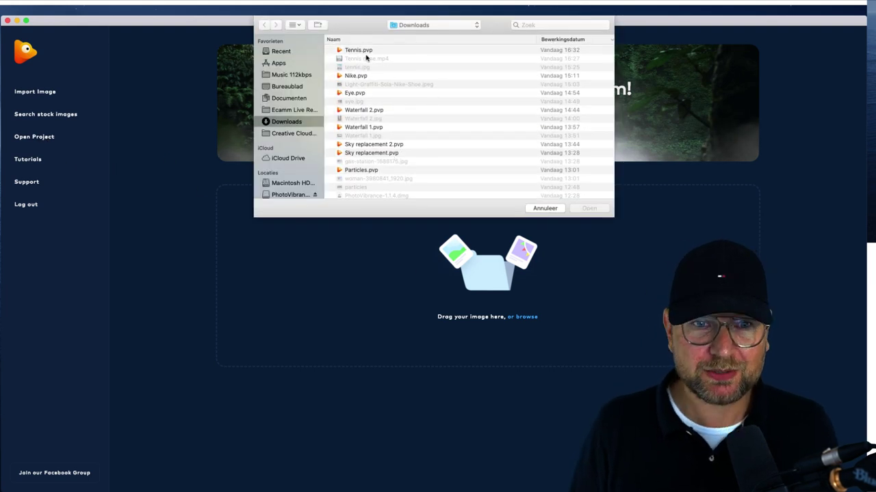
{"action": "left_click", "coordinate": [357, 77]}
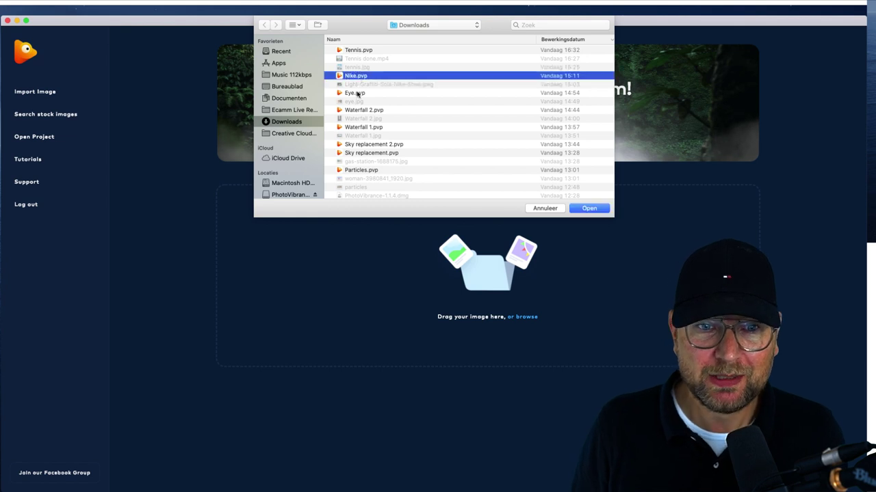
{"action": "left_click", "coordinate": [358, 94]}
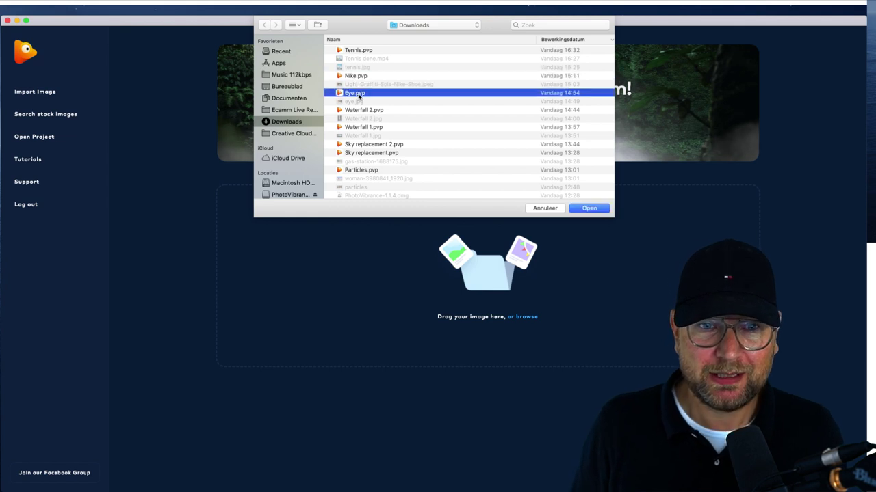
{"action": "left_click", "coordinate": [378, 153]}
{"action": "left_click", "coordinate": [587, 208]}
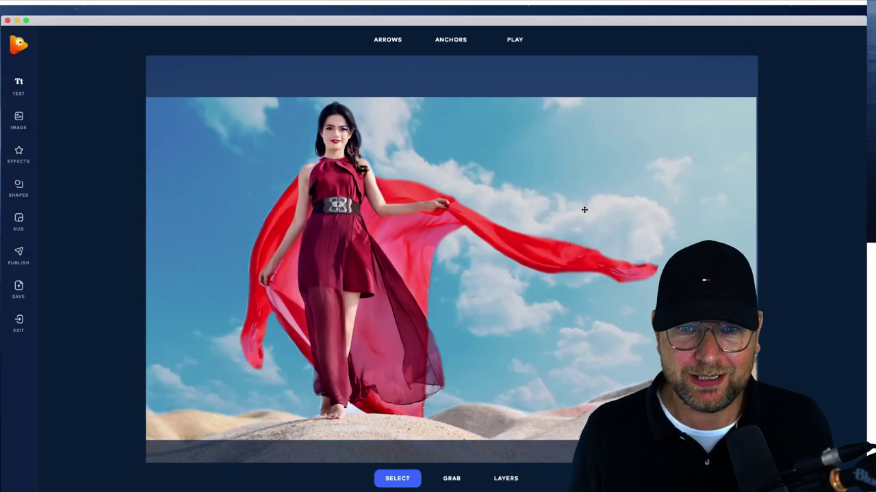
{"action": "left_click", "coordinate": [514, 41]}
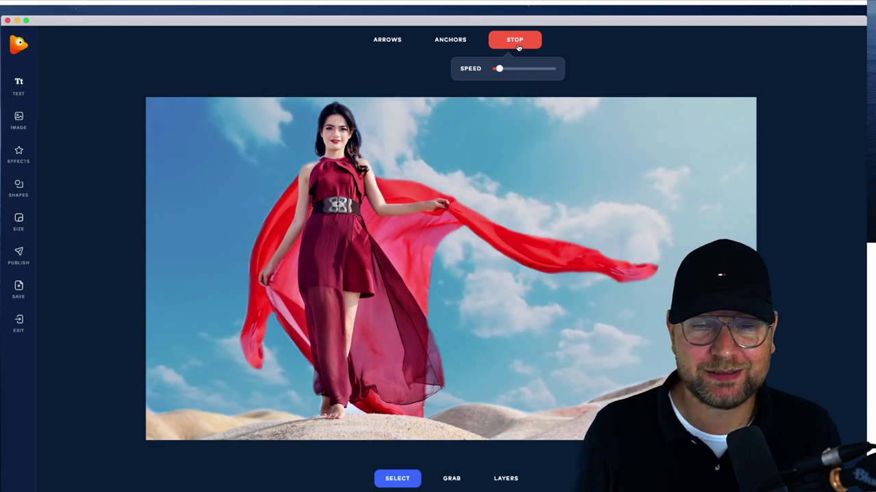
{"action": "left_click", "coordinate": [520, 45]}
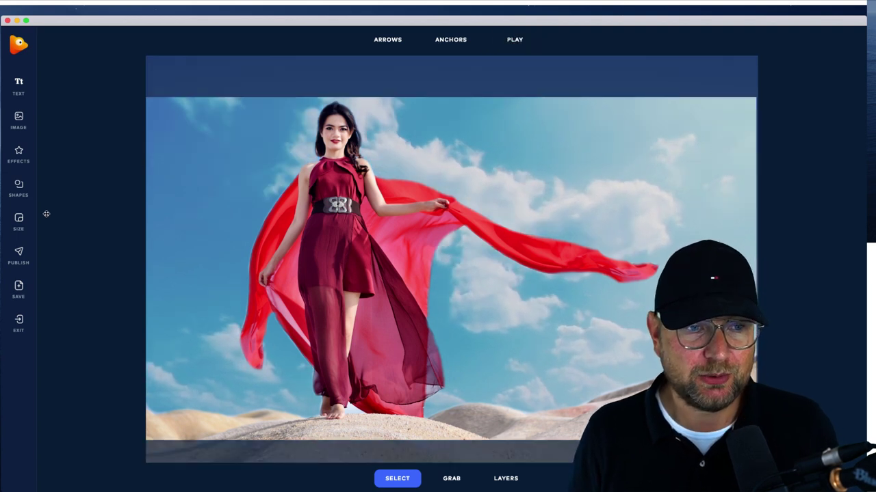
Exit the current project and open Sky replacement 2.pvp
{"action": "left_click", "coordinate": [17, 316]}
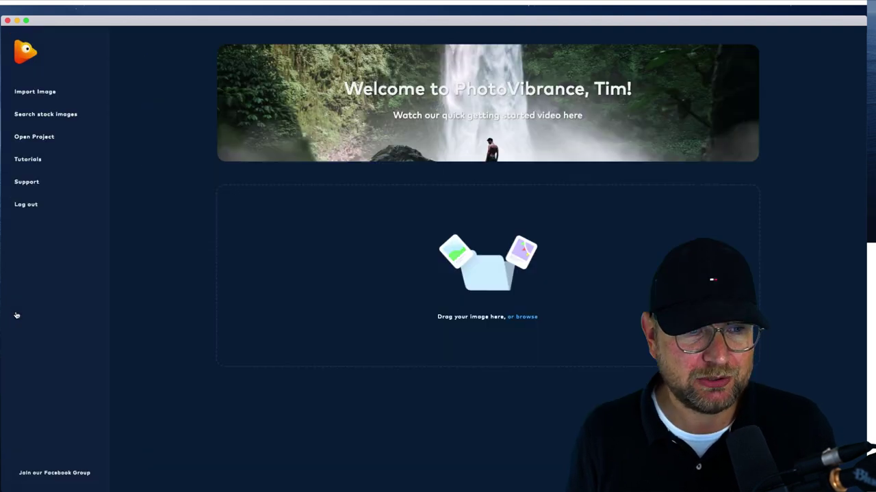
{"action": "left_click", "coordinate": [43, 139]}
{"action": "double_click", "coordinate": [386, 145]}
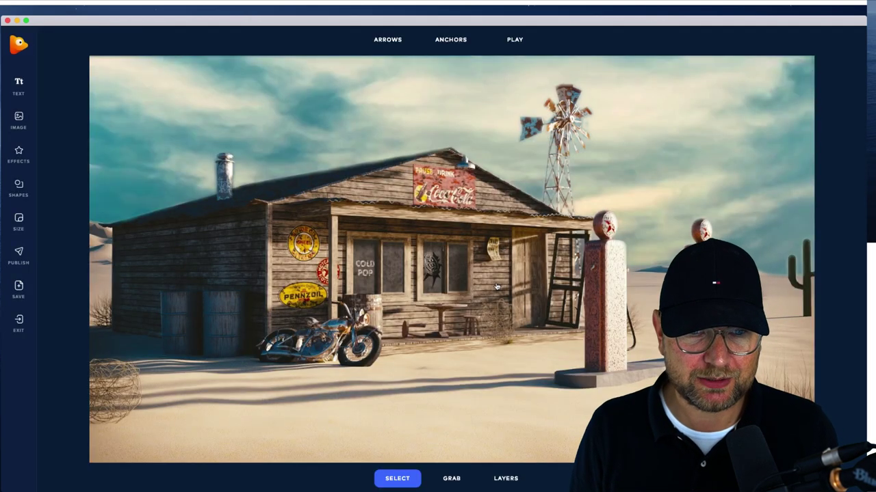
Switch to Finder and preview the original photo gas-station-1688175.jpg in the Downloads folder
{"action": "key", "text": "super+q"}
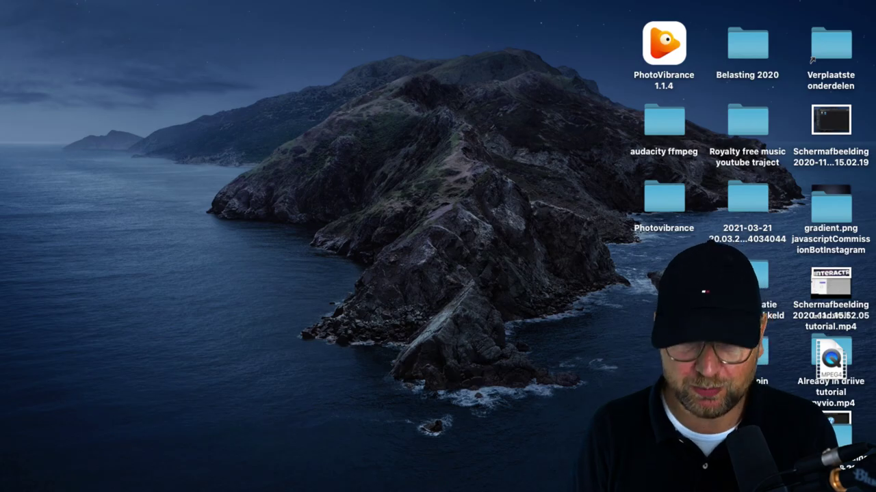
{"action": "key", "text": "super+n"}
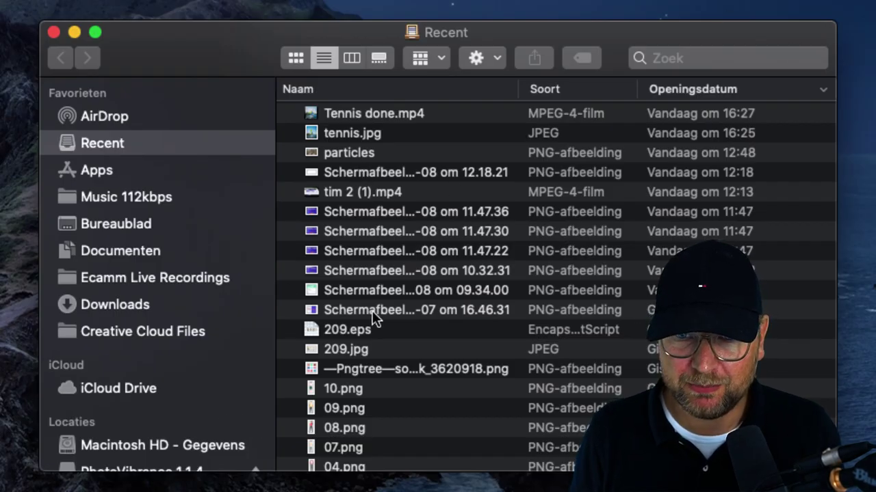
{"action": "left_click", "coordinate": [134, 305]}
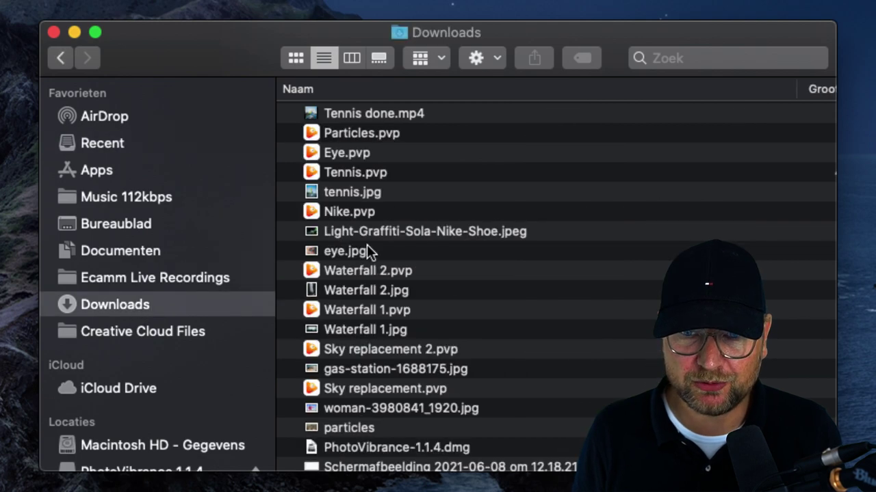
{"action": "left_click", "coordinate": [379, 369]}
{"action": "key", "text": "space"}
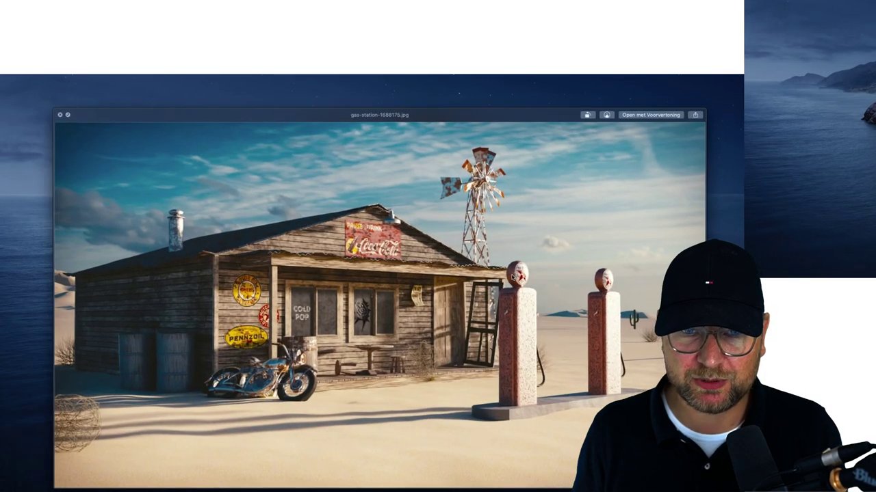
{"action": "key", "text": "space"}
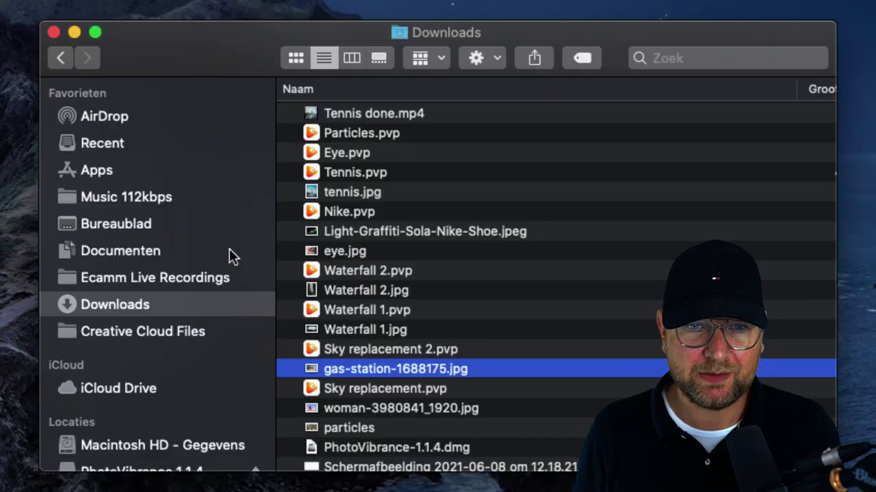
{"action": "key", "text": "space"}
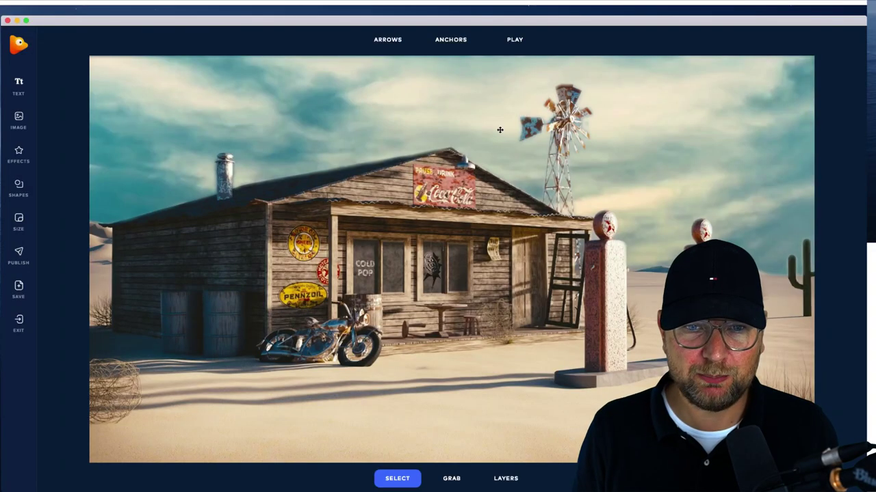
Return to PhotoVibrance and preview the gas station's moving sky at a slower playback speed, exiting the project when done
{"action": "left_click", "coordinate": [499, 123]}
{"action": "left_click", "coordinate": [514, 41]}
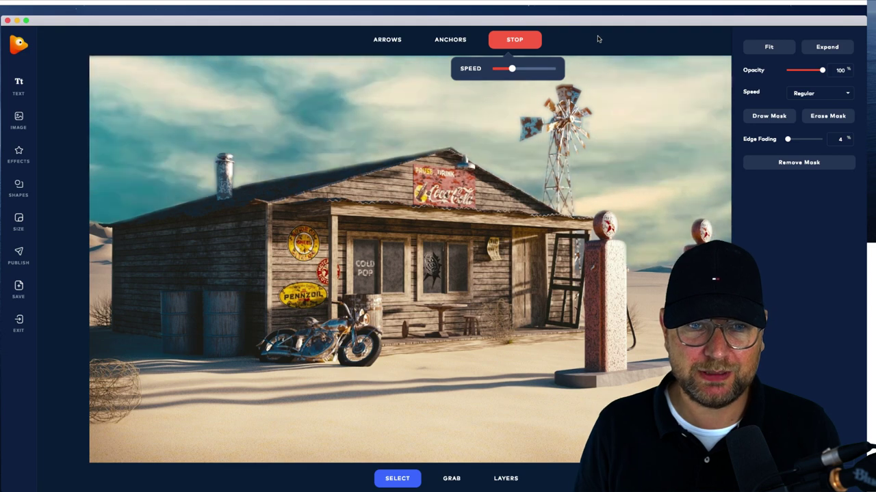
{"action": "left_click_drag", "start_coordinate": [521, 69], "coordinate": [501, 69]}
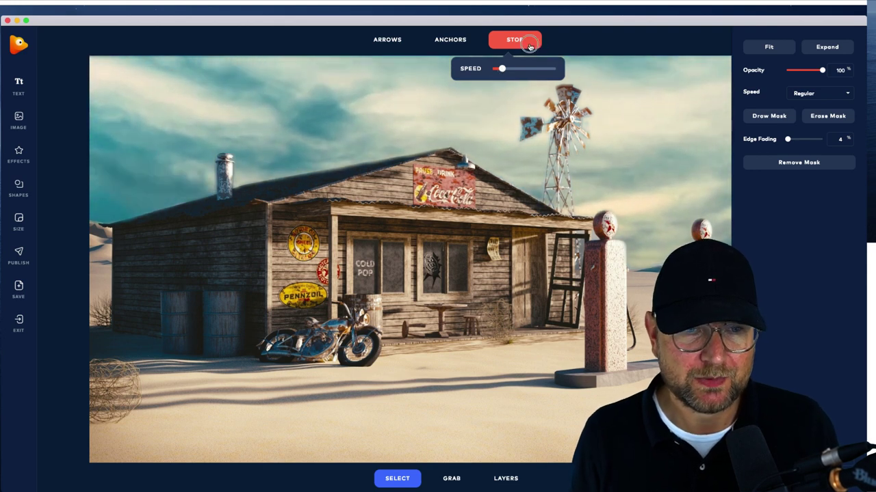
{"action": "left_click", "coordinate": [515, 39]}
{"action": "left_click", "coordinate": [20, 323]}
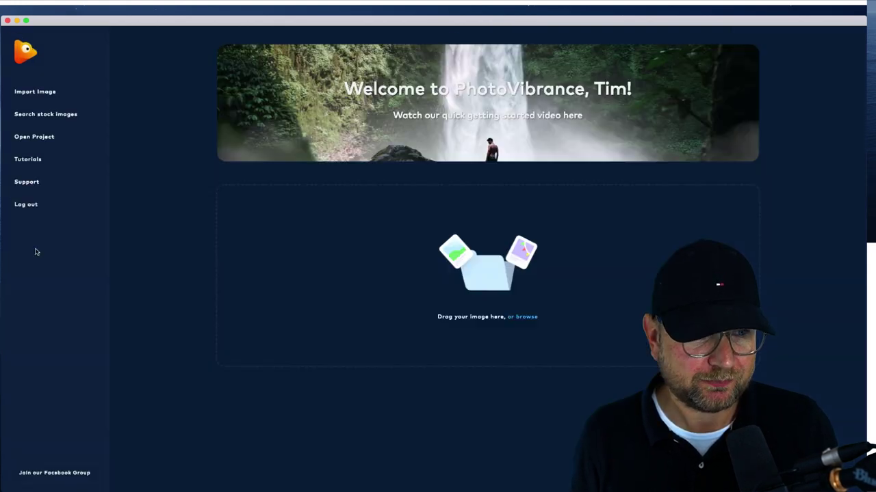
Open Waterfall 1.pvp, preview its falling water animation and leave the project
{"action": "left_click", "coordinate": [30, 137]}
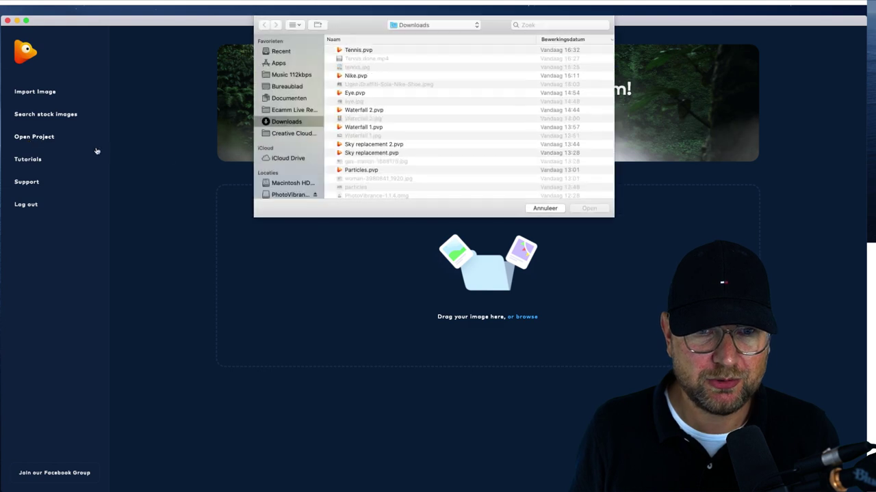
{"action": "double_click", "coordinate": [361, 129]}
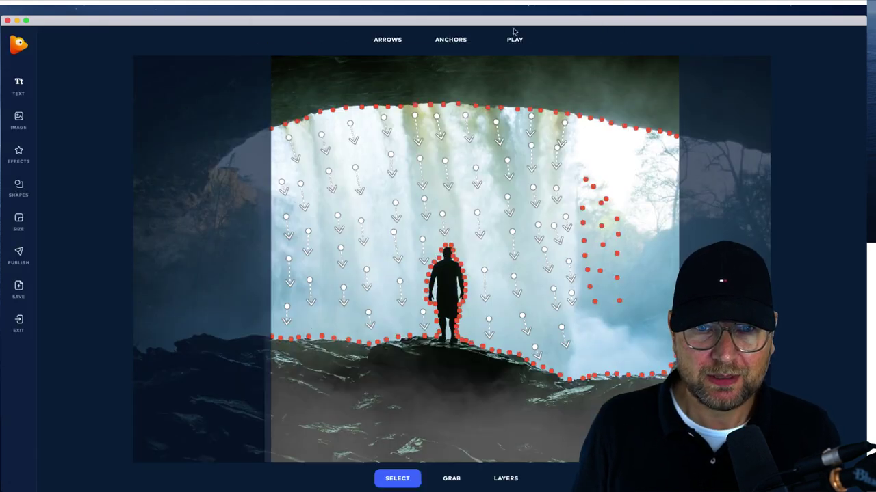
{"action": "left_click", "coordinate": [514, 43]}
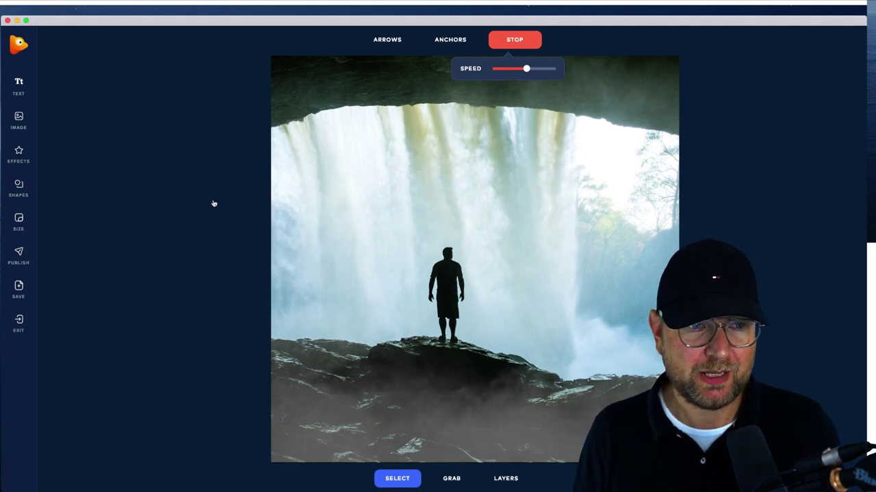
{"action": "key", "text": "space"}
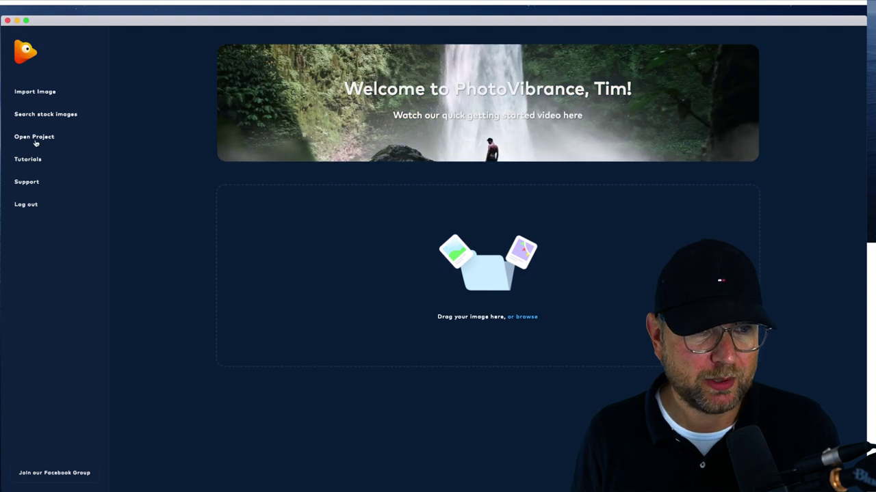
Open Eye.pvp, preview the iris animation and exit the project
{"action": "left_click", "coordinate": [36, 137]}
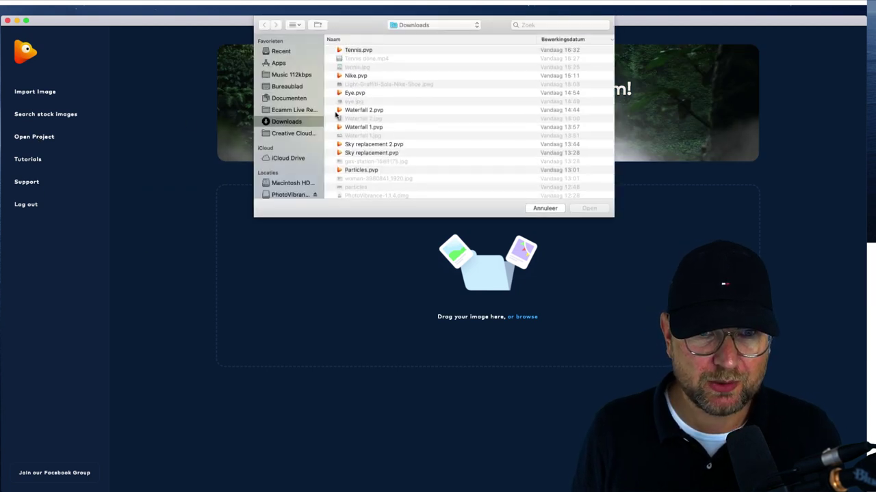
{"action": "left_click", "coordinate": [357, 91]}
{"action": "key", "text": "Return"}
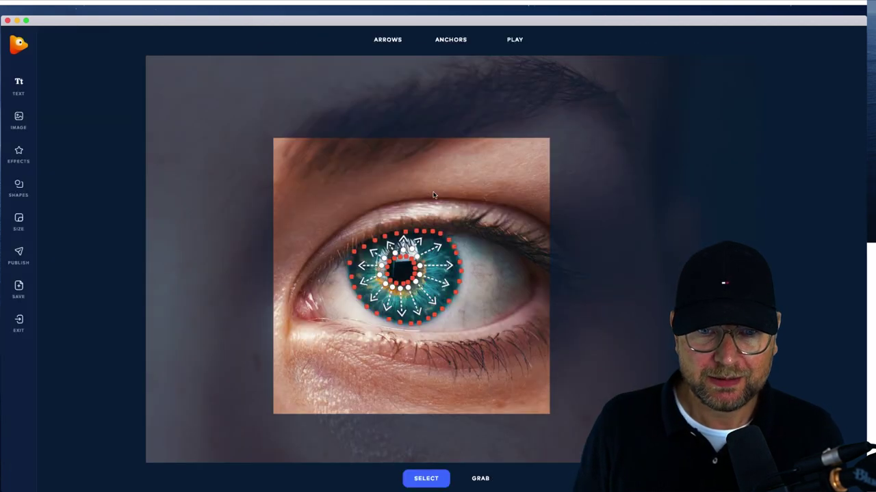
{"action": "left_click", "coordinate": [514, 41]}
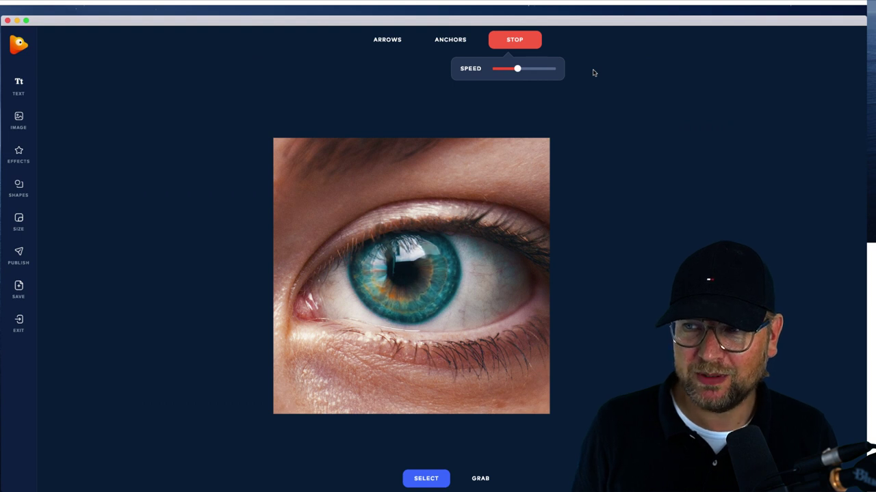
{"action": "left_click", "coordinate": [514, 41]}
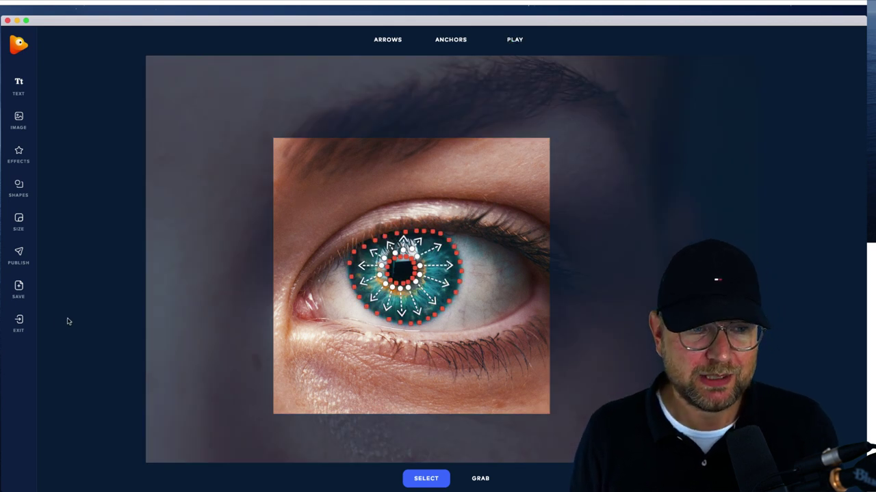
{"action": "left_click", "coordinate": [18, 322]}
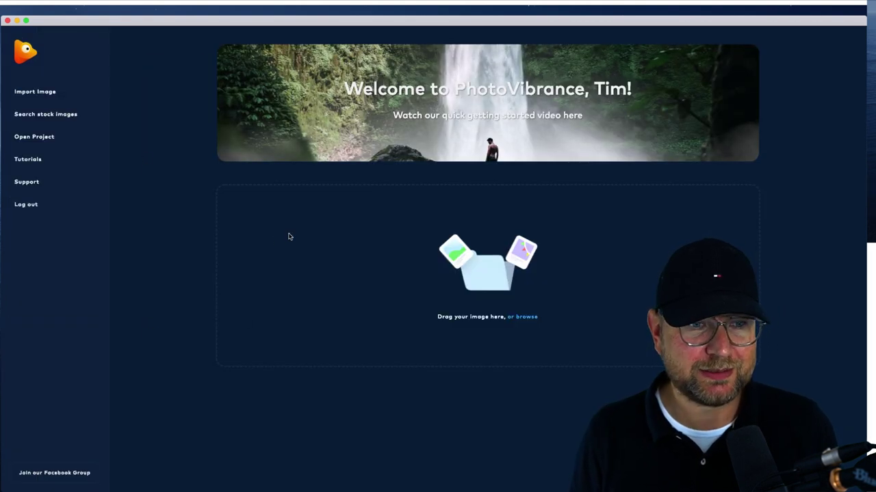
Import the particles image from the Downloads folder as the source for a new project
{"action": "left_click", "coordinate": [528, 318]}
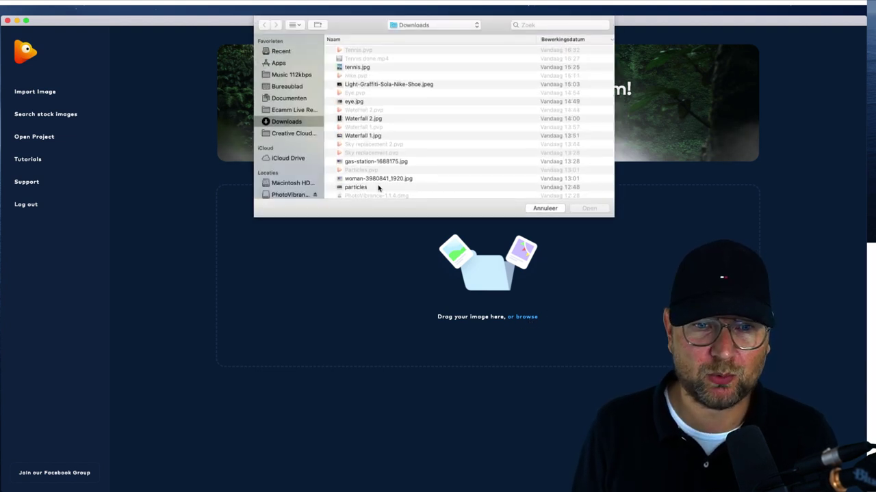
{"action": "scroll", "coordinate": [378, 177], "scroll_direction": "down", "scroll_amount": 3}
{"action": "left_click", "coordinate": [376, 167]}
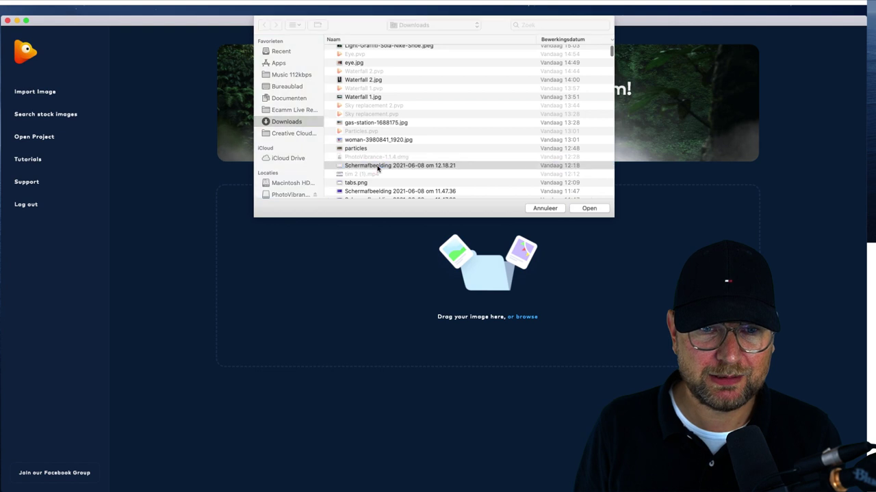
{"action": "left_click", "coordinate": [361, 149]}
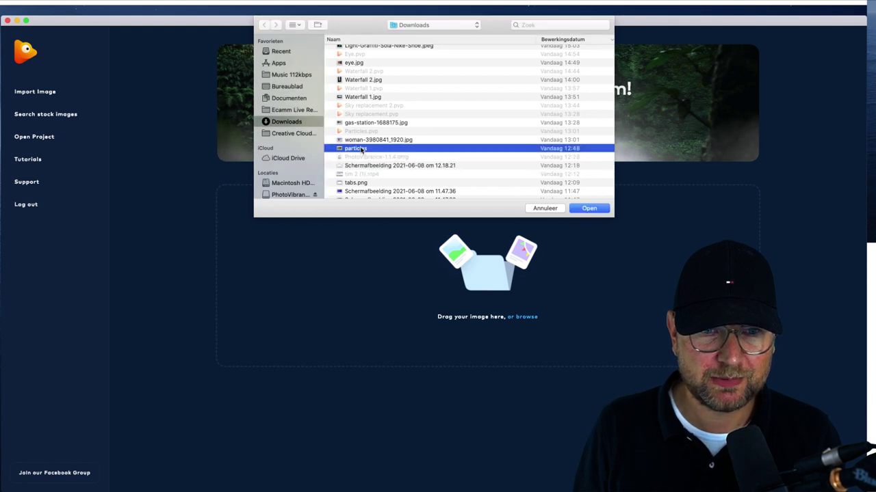
{"action": "left_click", "coordinate": [589, 208]}
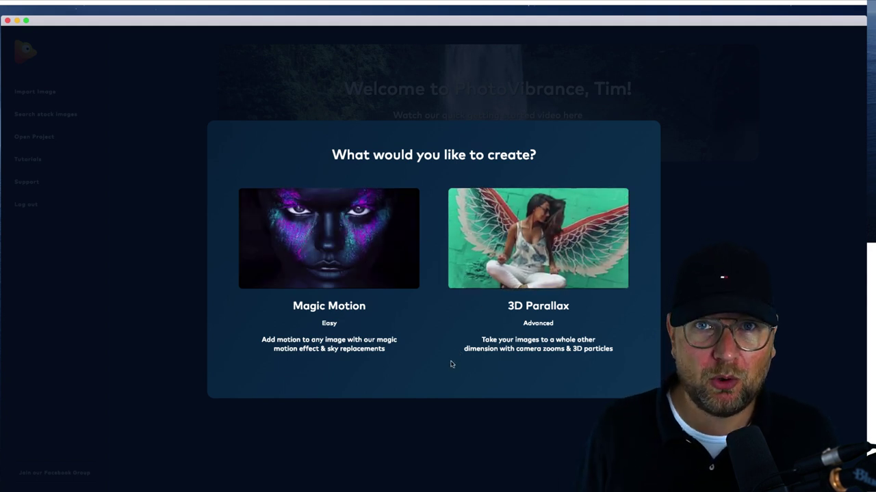
Start a Magic Motion project, try the Square and Vertical crops, and accept the image at Landscape resolution
{"action": "mouse_move", "coordinate": [348, 277]}
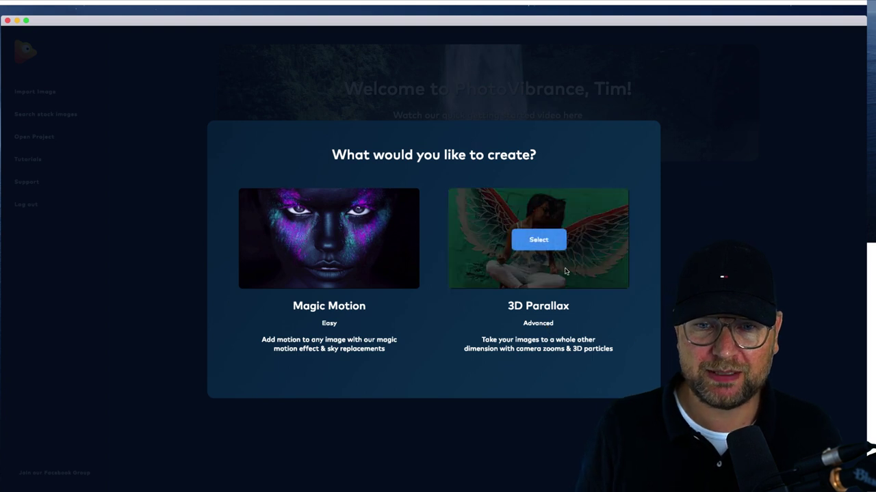
{"action": "mouse_move", "coordinate": [332, 241]}
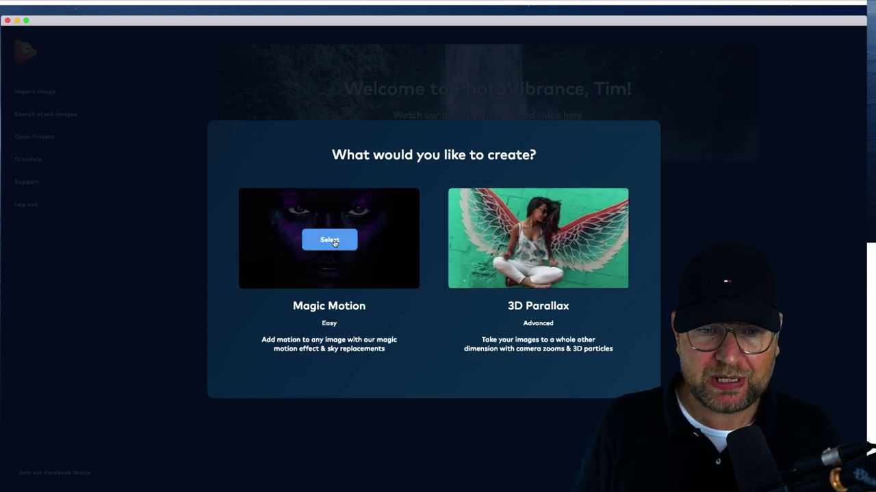
{"action": "left_click", "coordinate": [333, 241]}
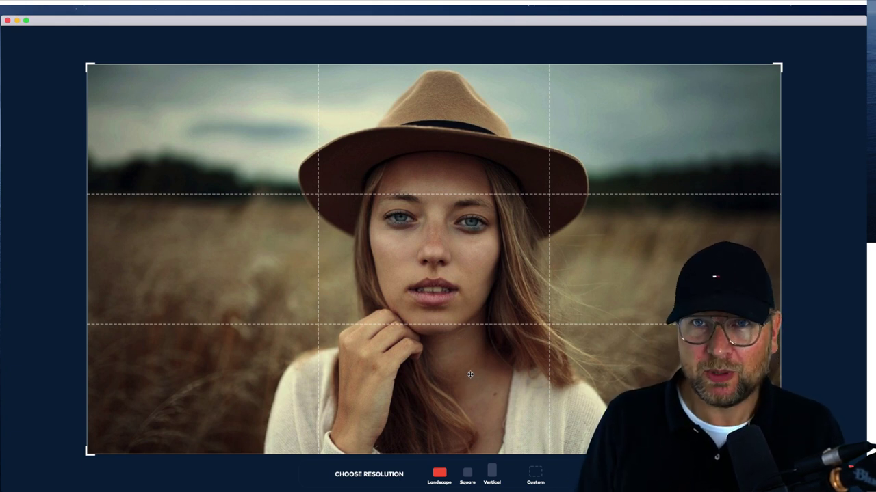
{"action": "left_click", "coordinate": [467, 474]}
{"action": "left_click", "coordinate": [491, 472]}
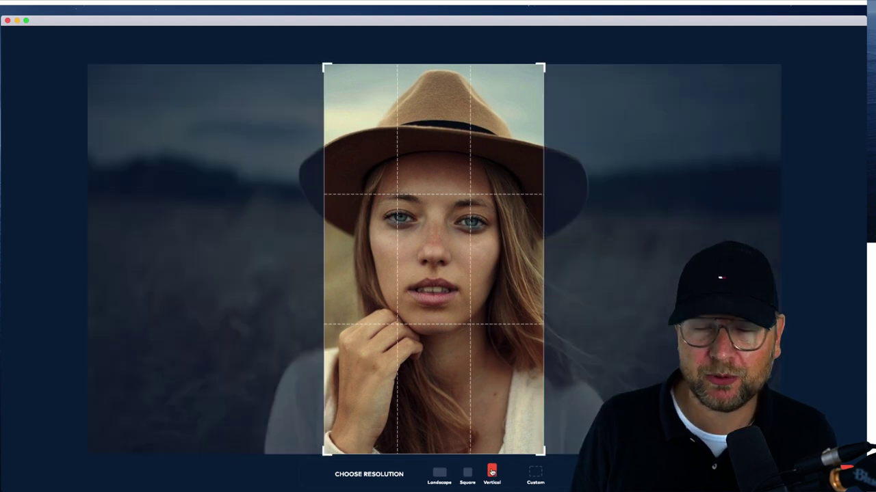
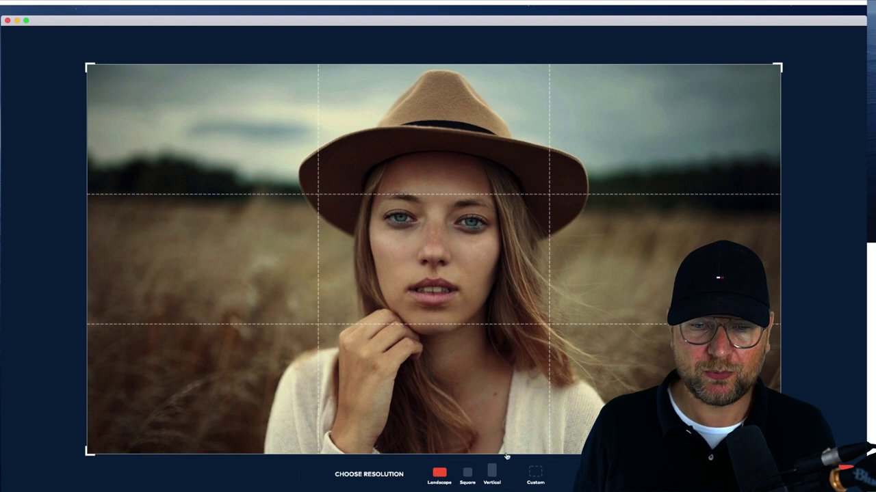
{"action": "key", "text": "Return"}
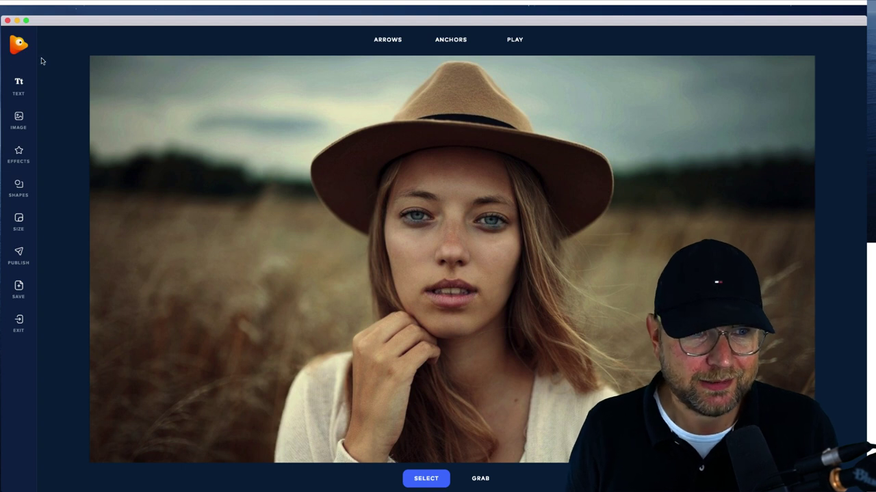
Add a text element over the image that reads "50% OFF"
{"action": "left_click", "coordinate": [19, 84]}
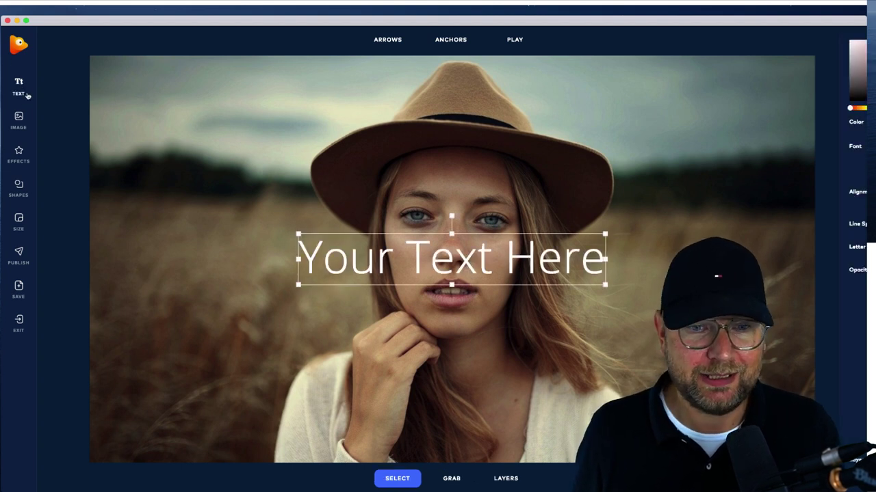
{"action": "double_click", "coordinate": [421, 249]}
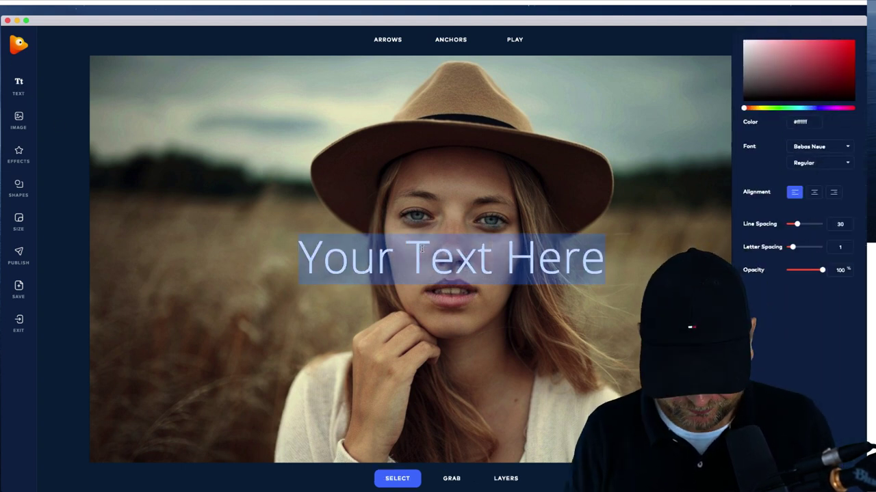
{"action": "type", "text": "50% OFF"}
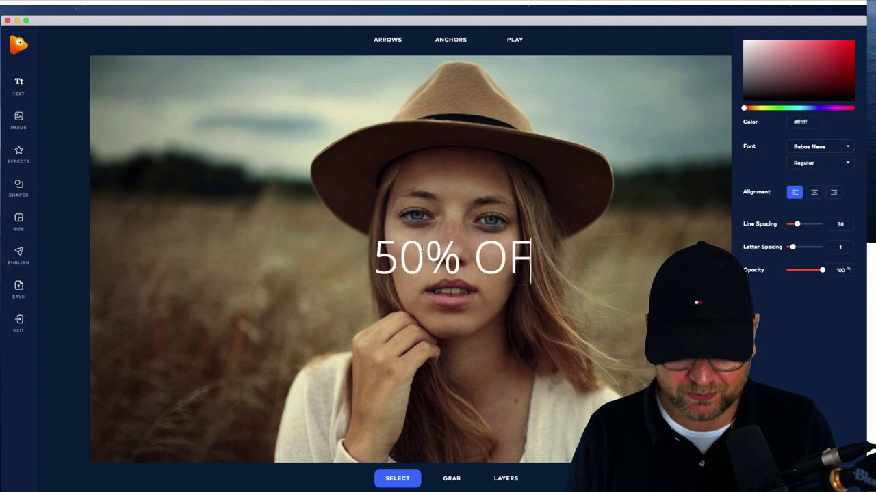
Set the "50% OFF" text to the Bebas Neue font and move it to the lower centre of the image
{"action": "double_click", "coordinate": [441, 263]}
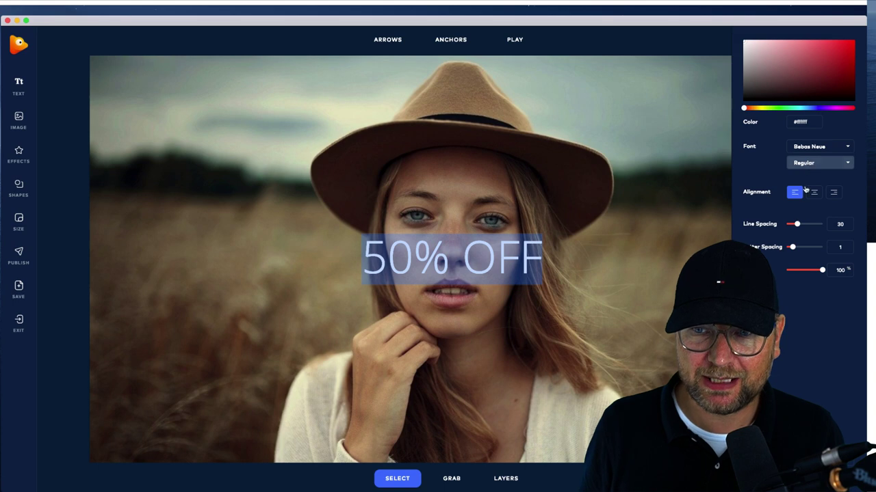
{"action": "left_click", "coordinate": [809, 148]}
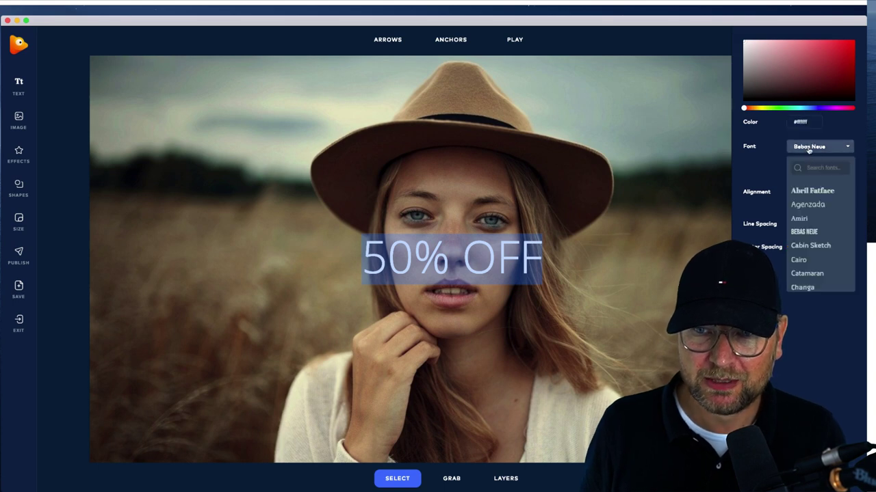
{"action": "left_click", "coordinate": [805, 232]}
{"action": "left_click", "coordinate": [659, 243]}
{"action": "left_click_drag", "start_coordinate": [491, 260], "coordinate": [502, 425]}
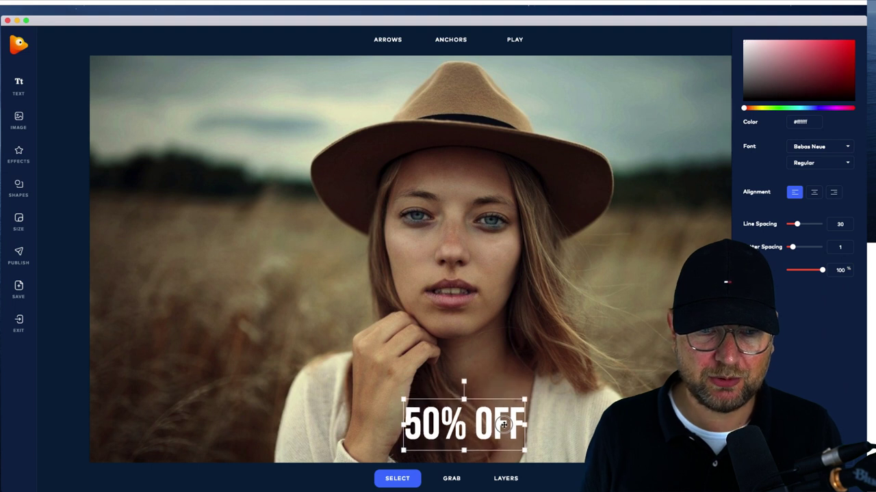
{"action": "left_click", "coordinate": [564, 360]}
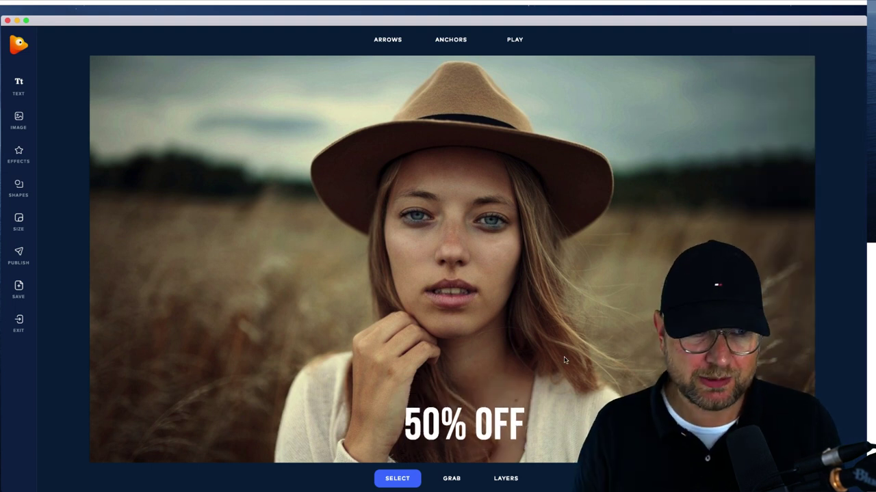
{"action": "left_click", "coordinate": [17, 187]}
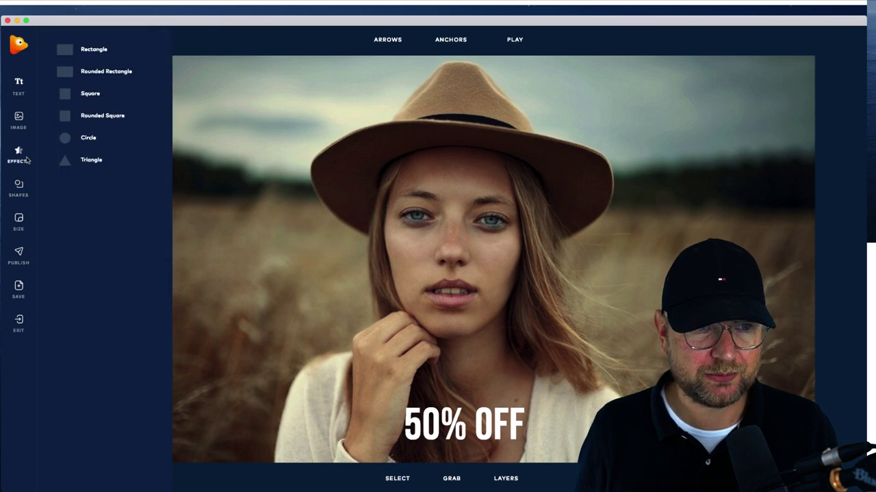
{"action": "left_click", "coordinate": [20, 121]}
{"action": "left_click", "coordinate": [540, 211]}
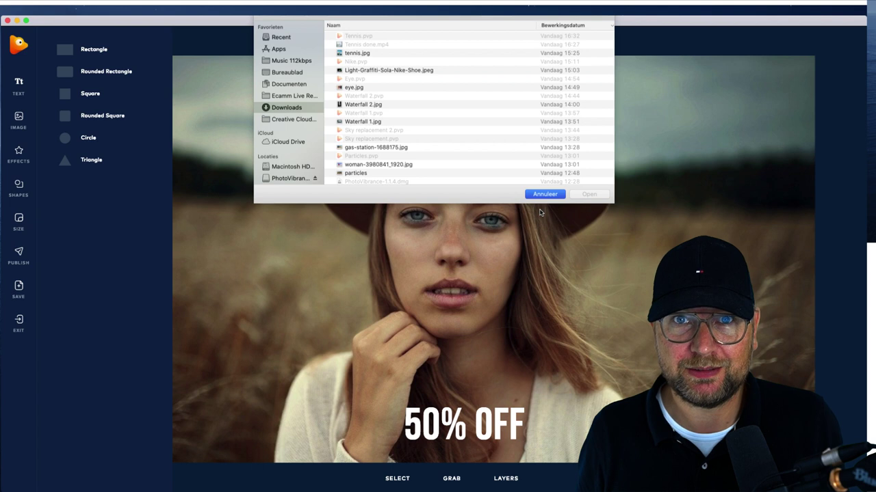
Browse the overlay effects and add the first Particles overlay to the image
{"action": "left_click", "coordinate": [18, 155]}
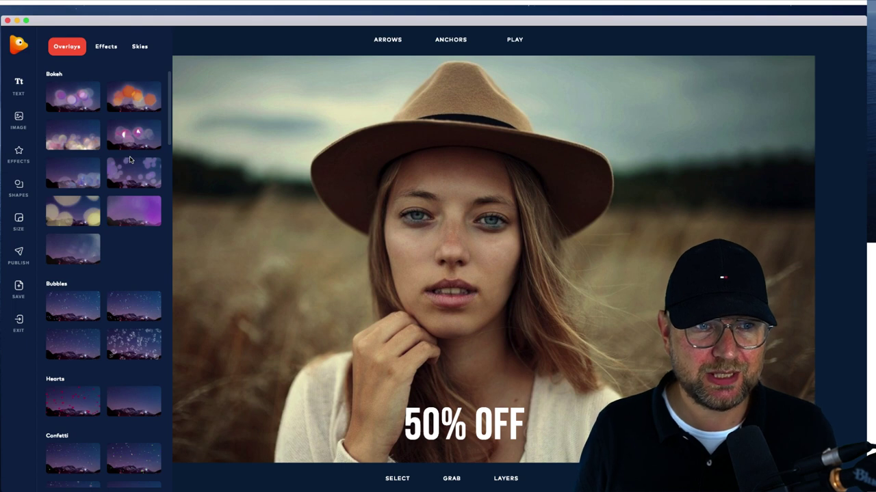
{"action": "scroll", "coordinate": [79, 131], "scroll_direction": "down", "scroll_amount": 5}
{"action": "scroll", "coordinate": [79, 131], "scroll_direction": "down", "scroll_amount": 9}
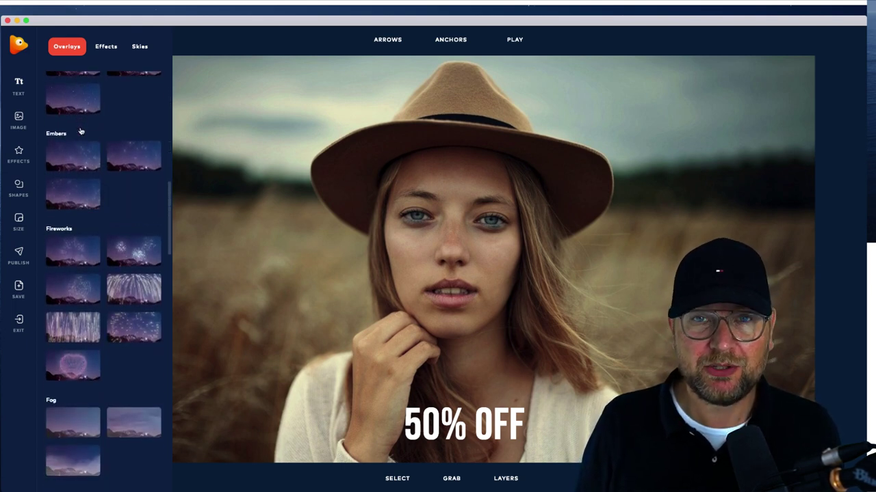
{"action": "scroll", "coordinate": [80, 132], "scroll_direction": "down", "scroll_amount": 6}
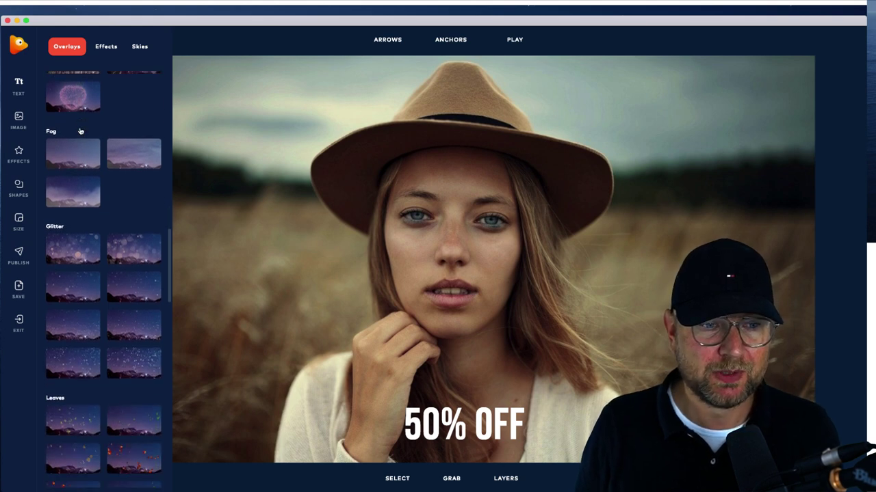
{"action": "scroll", "coordinate": [80, 131], "scroll_direction": "down", "scroll_amount": 8}
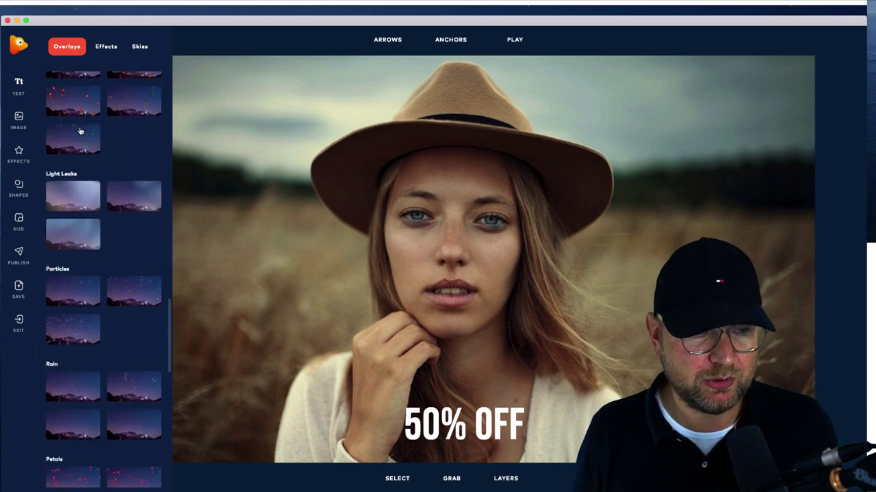
{"action": "scroll", "coordinate": [80, 131], "scroll_direction": "down", "scroll_amount": 3}
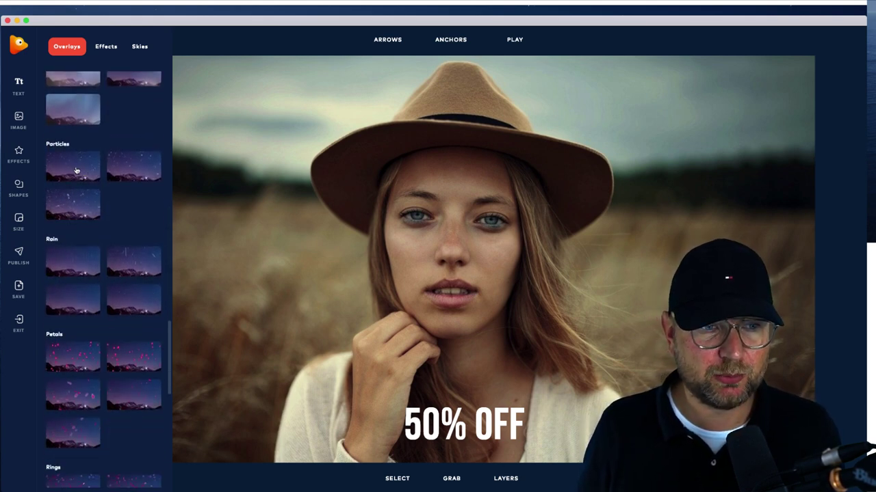
{"action": "left_click", "coordinate": [77, 170]}
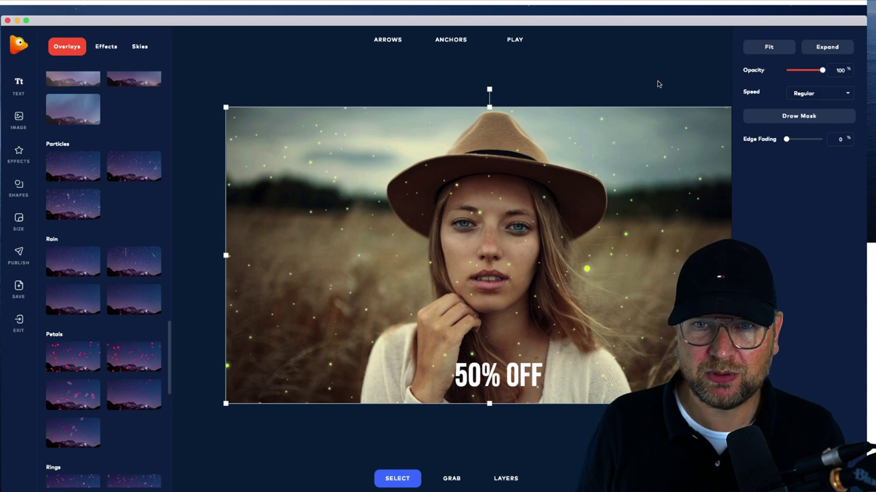
Play the particle overlay's animation over the portrait and stop the preview
{"action": "left_click", "coordinate": [529, 45]}
{"action": "left_click", "coordinate": [518, 46]}
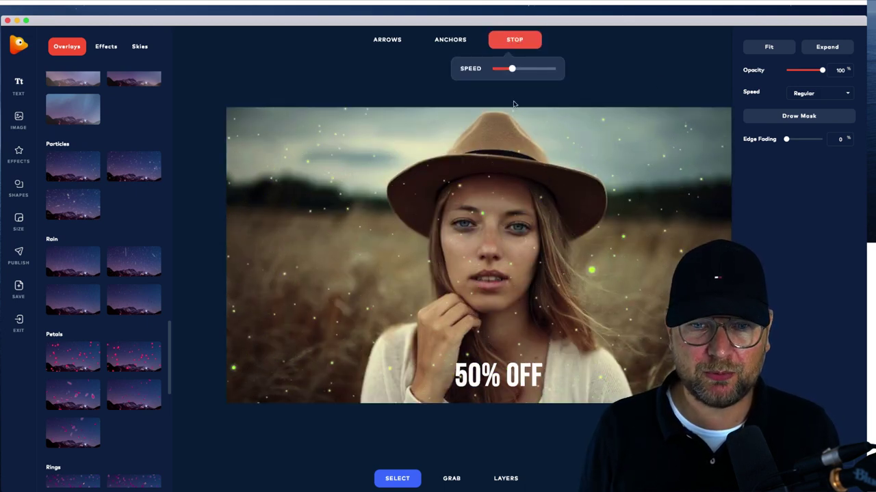
{"action": "left_click", "coordinate": [519, 44]}
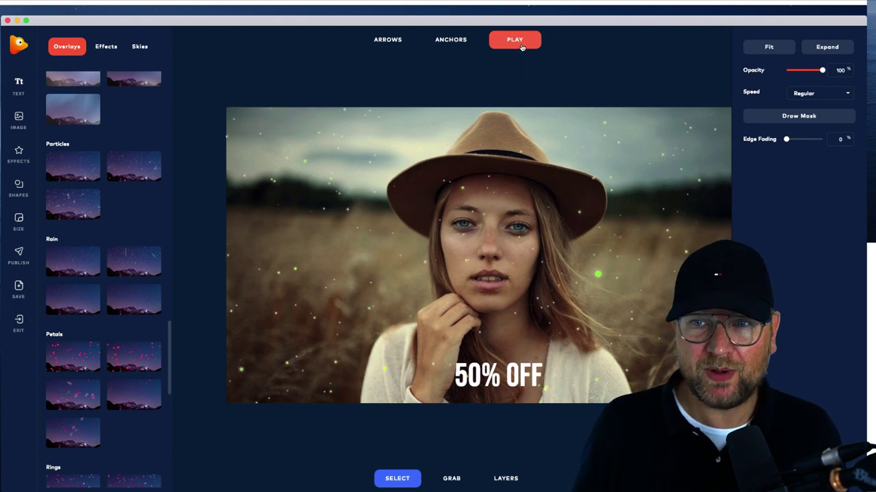
Draw a mask for the particle overlay along the woman's outline on both sides, using pencil size 30
{"action": "left_click", "coordinate": [779, 118]}
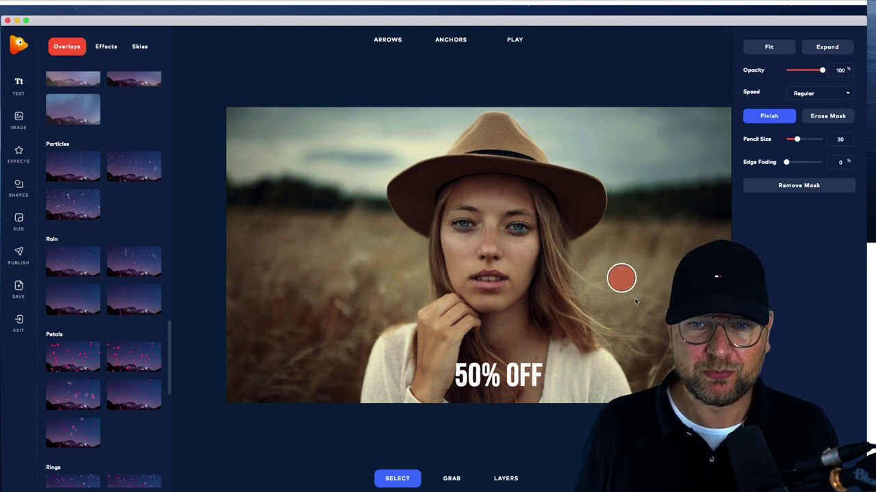
{"action": "mouse_move", "coordinate": [644, 389]}
{"action": "left_mouse_down"}
{"action": "mouse_move", "coordinate": [605, 330]}
{"action": "mouse_move", "coordinate": [580, 260]}
{"action": "mouse_move", "coordinate": [611, 227]}
{"action": "mouse_move", "coordinate": [616, 179]}
{"action": "mouse_move", "coordinate": [597, 157]}
{"action": "mouse_move", "coordinate": [561, 153]}
{"action": "mouse_move", "coordinate": [523, 115]}
{"action": "mouse_move", "coordinate": [723, 115]}
{"action": "mouse_move", "coordinate": [722, 239]}
{"action": "left_mouse_up"}
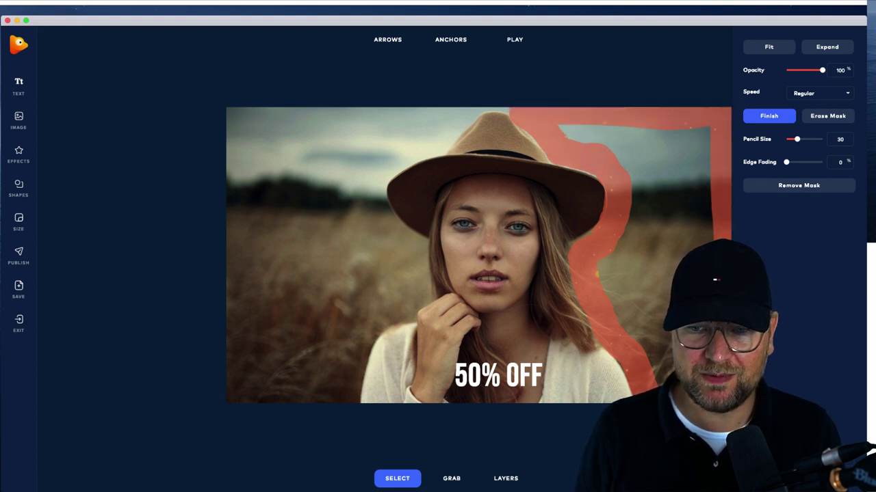
{"action": "mouse_move", "coordinate": [636, 343]}
{"action": "left_mouse_down"}
{"action": "mouse_move", "coordinate": [608, 275]}
{"action": "mouse_move", "coordinate": [633, 228]}
{"action": "mouse_move", "coordinate": [617, 155]}
{"action": "mouse_move", "coordinate": [570, 130]}
{"action": "mouse_move", "coordinate": [716, 133]}
{"action": "mouse_move", "coordinate": [712, 212]}
{"action": "left_mouse_up"}
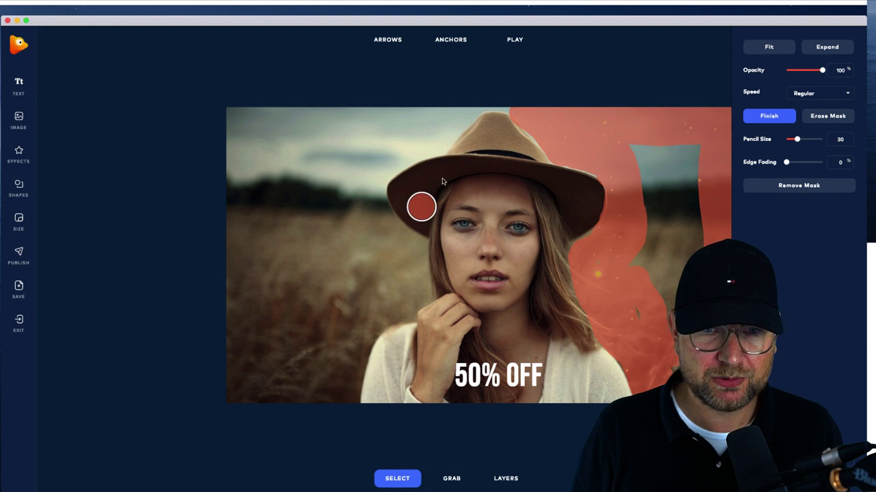
{"action": "mouse_move", "coordinate": [461, 116]}
{"action": "left_mouse_down"}
{"action": "mouse_move", "coordinate": [381, 168]}
{"action": "mouse_move", "coordinate": [371, 199]}
{"action": "mouse_move", "coordinate": [378, 219]}
{"action": "mouse_move", "coordinate": [406, 239]}
{"action": "mouse_move", "coordinate": [416, 296]}
{"action": "mouse_move", "coordinate": [372, 323]}
{"action": "mouse_move", "coordinate": [349, 406]}
{"action": "left_mouse_up"}
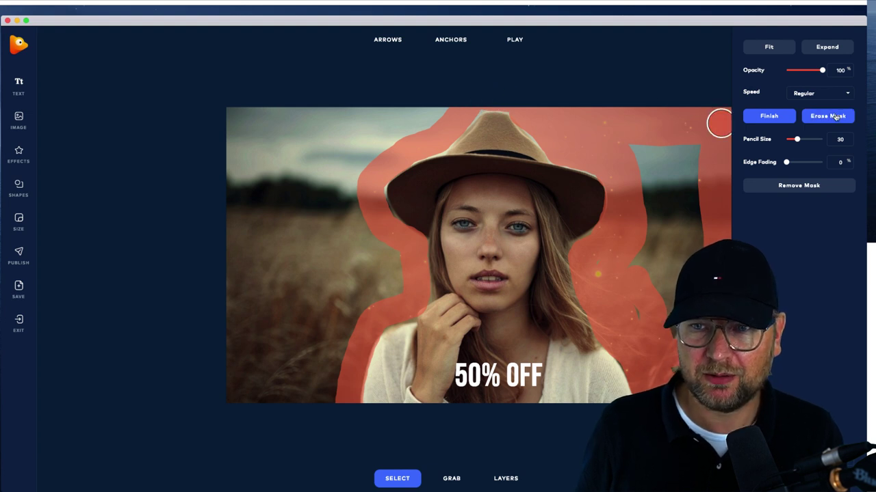
Set the pencil size to 85, mask the remaining background around the woman and preview the masked particles
{"action": "left_click_drag", "start_coordinate": [797, 140], "coordinate": [817, 139]}
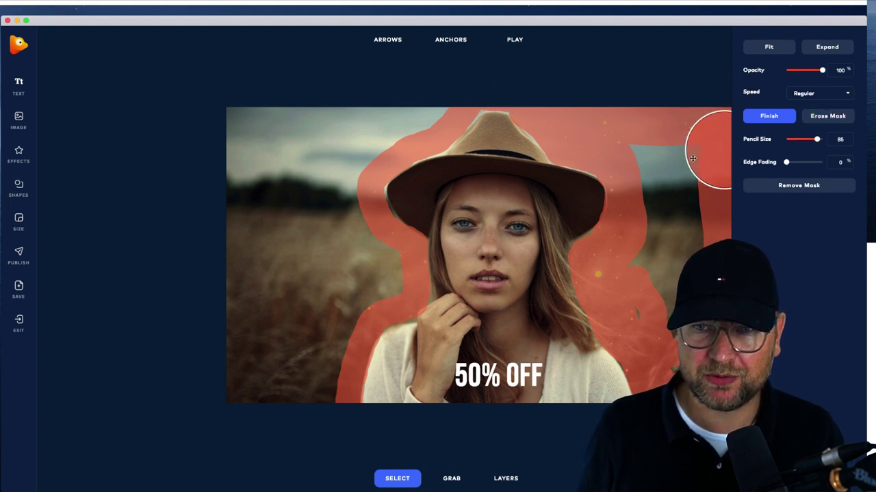
{"action": "mouse_move", "coordinate": [651, 146]}
{"action": "left_mouse_down"}
{"action": "mouse_move", "coordinate": [673, 177]}
{"action": "mouse_move", "coordinate": [685, 169]}
{"action": "mouse_move", "coordinate": [659, 299]}
{"action": "left_mouse_up"}
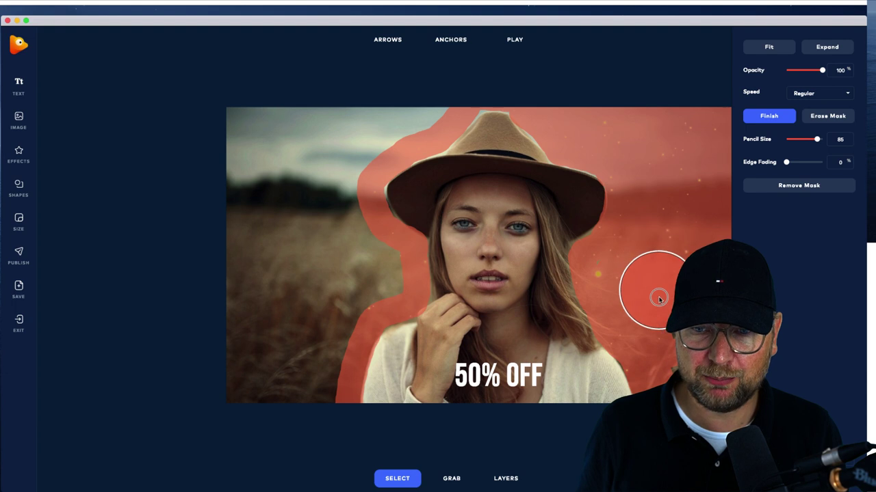
{"action": "mouse_move", "coordinate": [369, 130]}
{"action": "left_mouse_down"}
{"action": "mouse_move", "coordinate": [401, 107]}
{"action": "mouse_move", "coordinate": [317, 113]}
{"action": "mouse_move", "coordinate": [235, 135]}
{"action": "left_mouse_up"}
{"action": "mouse_move", "coordinate": [232, 189]}
{"action": "left_mouse_down"}
{"action": "mouse_move", "coordinate": [242, 375]}
{"action": "mouse_move", "coordinate": [304, 387]}
{"action": "mouse_move", "coordinate": [370, 276]}
{"action": "mouse_move", "coordinate": [347, 232]}
{"action": "mouse_move", "coordinate": [340, 184]}
{"action": "mouse_move", "coordinate": [359, 163]}
{"action": "mouse_move", "coordinate": [299, 173]}
{"action": "mouse_move", "coordinate": [284, 224]}
{"action": "mouse_move", "coordinate": [286, 346]}
{"action": "left_mouse_up"}
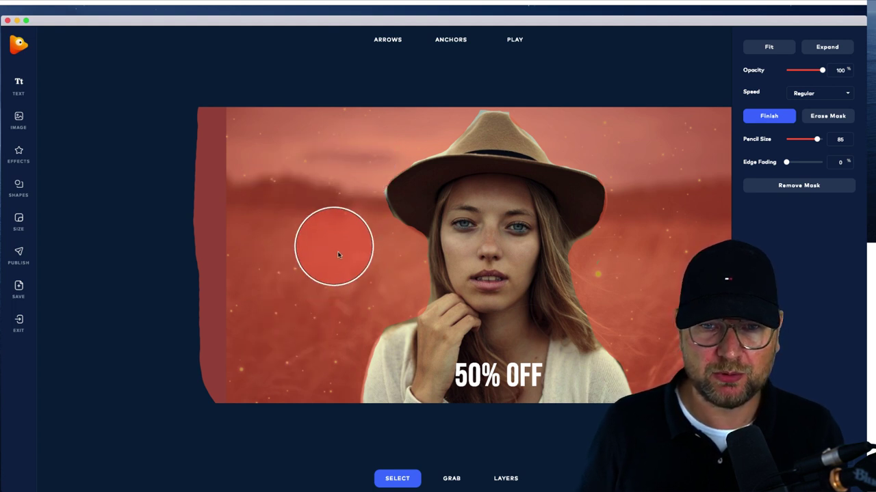
{"action": "left_click", "coordinate": [514, 39]}
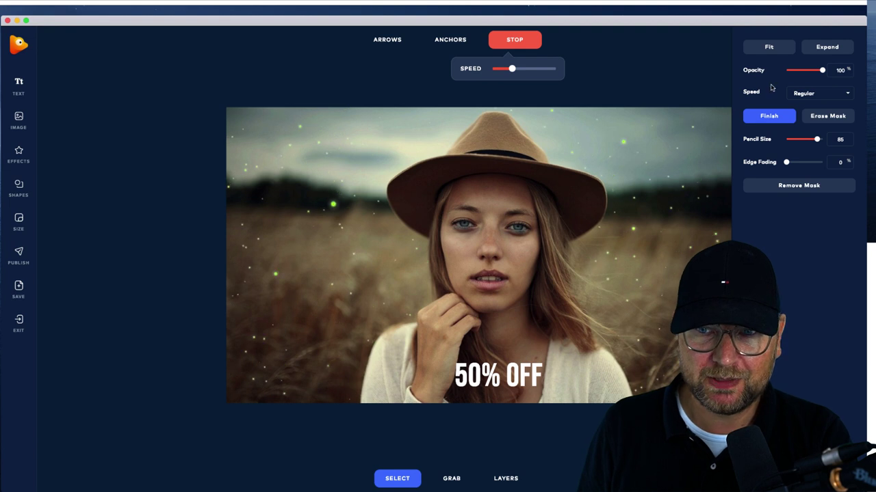
Open the particle-a layer for editing, look at its speed options and set the mask's edge fading to 36%
{"action": "left_click", "coordinate": [513, 482]}
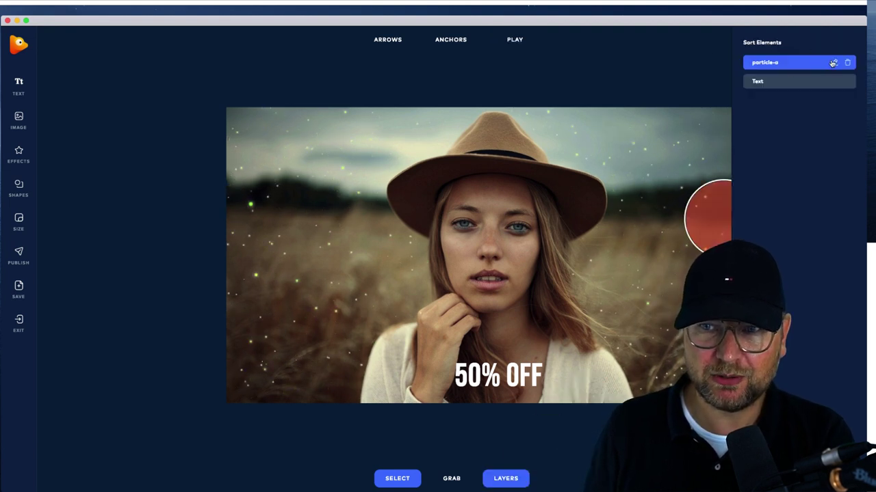
{"action": "left_click", "coordinate": [833, 63]}
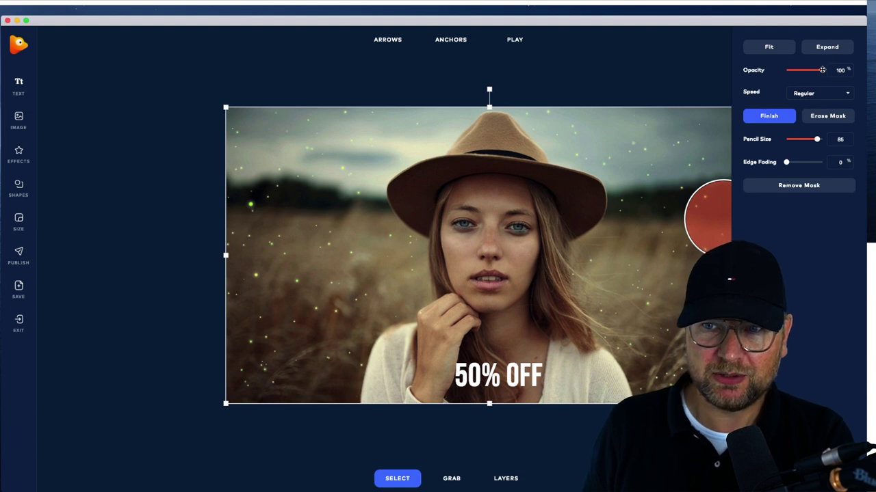
{"action": "left_click", "coordinate": [811, 94]}
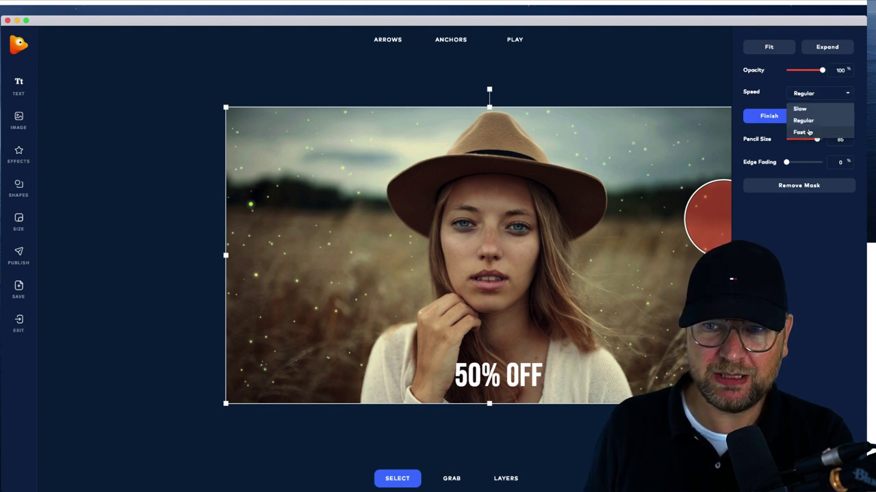
{"action": "left_click", "coordinate": [837, 242]}
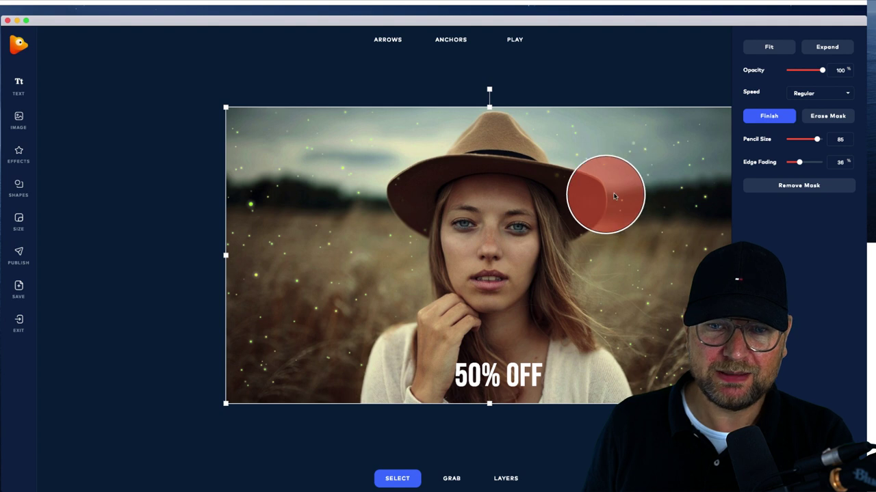
Preview the masked particles with the faded edge and open the Text layer to look at its options
{"action": "left_click", "coordinate": [517, 44]}
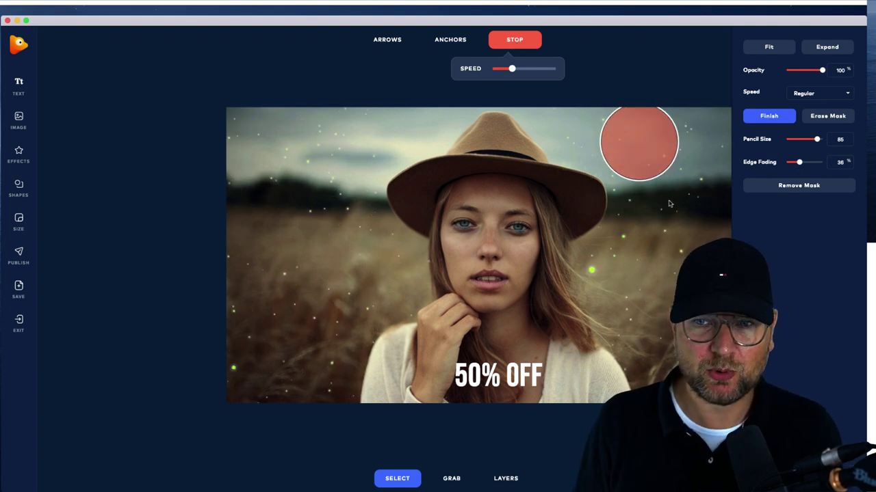
{"action": "left_click", "coordinate": [506, 478]}
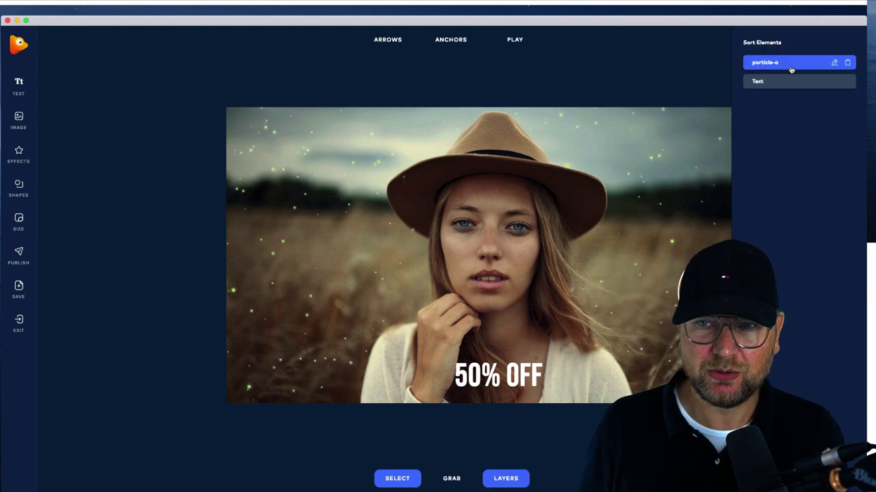
{"action": "left_click", "coordinate": [833, 82]}
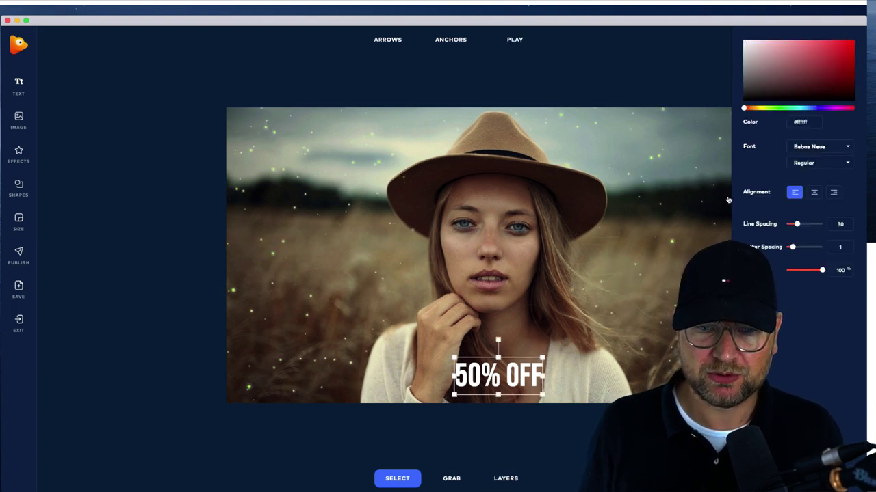
{"action": "left_click_drag", "start_coordinate": [787, 84], "coordinate": [745, 40]}
{"action": "left_click", "coordinate": [469, 63]}
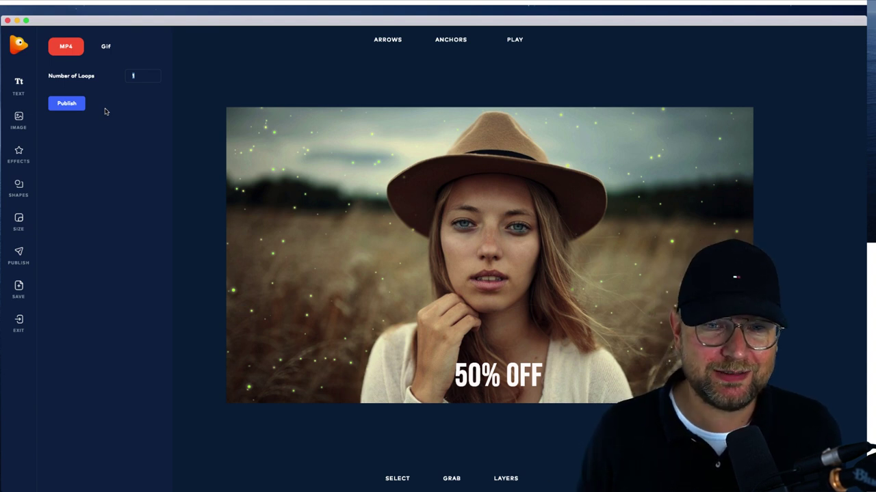
Switch the publishing format to Gif to show its options and exit the project to the start screen
{"action": "left_click", "coordinate": [106, 46]}
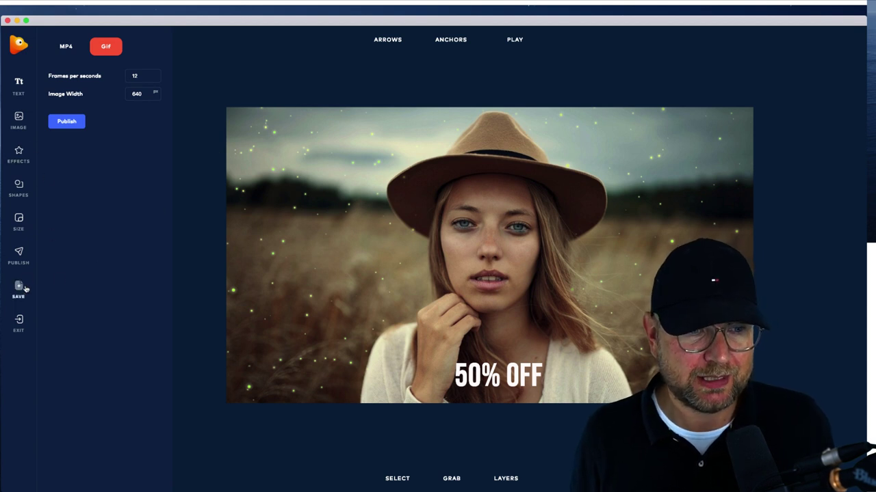
{"action": "left_click", "coordinate": [19, 323]}
{"action": "left_click", "coordinate": [446, 271]}
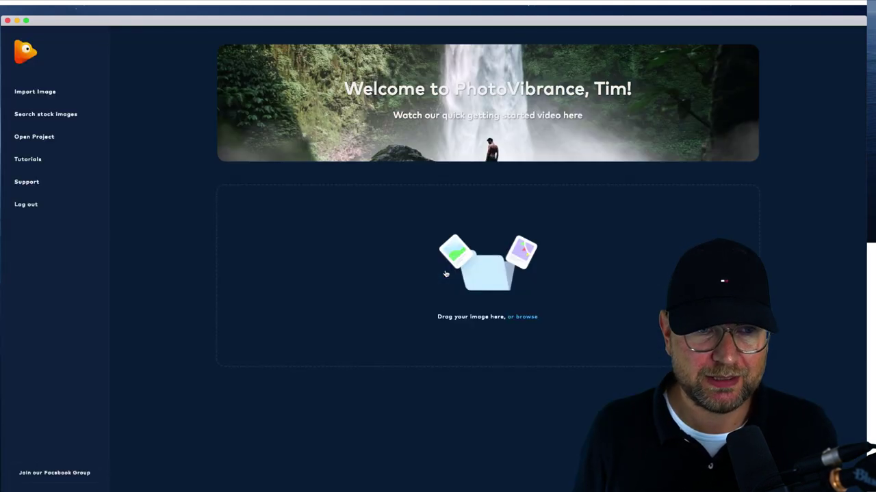
Look at the start screen's project opening and image browsing options without choosing a file
{"action": "left_click", "coordinate": [34, 137]}
{"action": "key", "text": "Escape"}
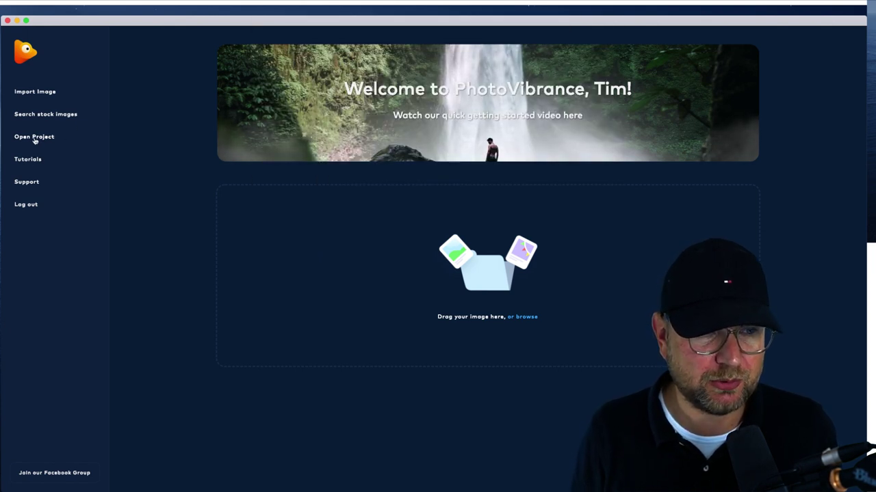
{"action": "left_click", "coordinate": [517, 319]}
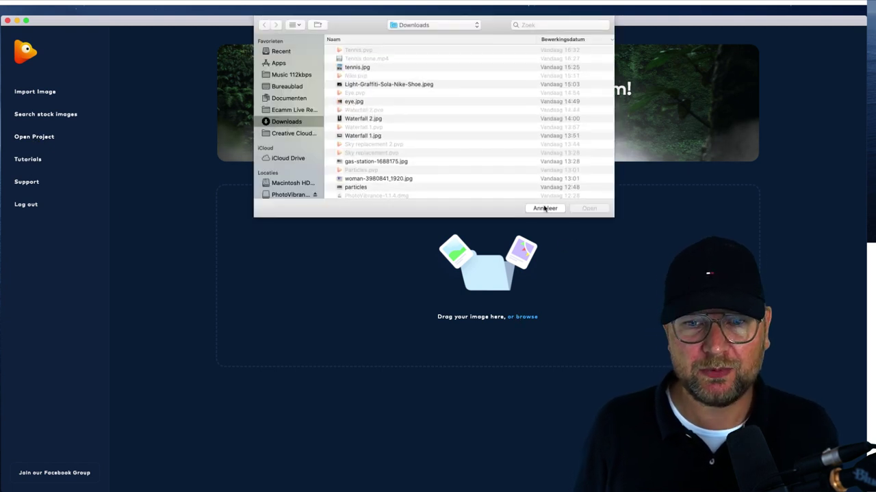
{"action": "left_click", "coordinate": [545, 209]}
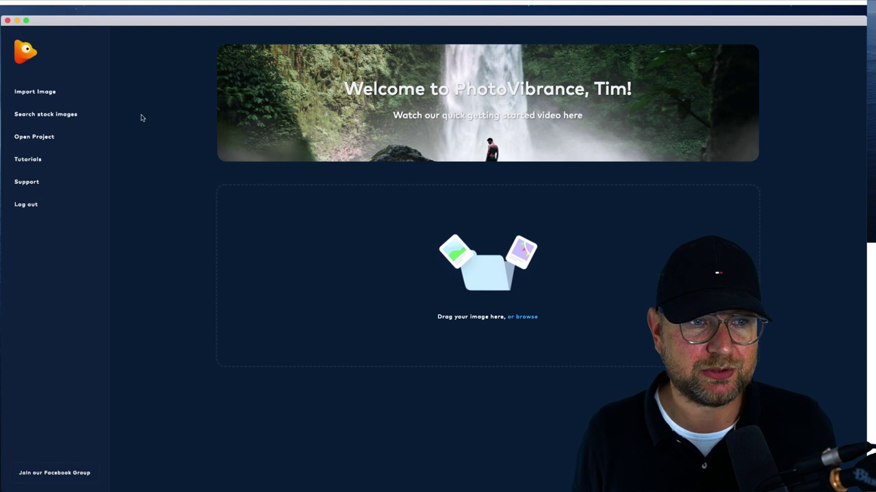
Search the Pixabay stock images for "waterfall" and start a Magic Motion project from the photo of the man holding a tire
{"action": "left_click", "coordinate": [47, 114]}
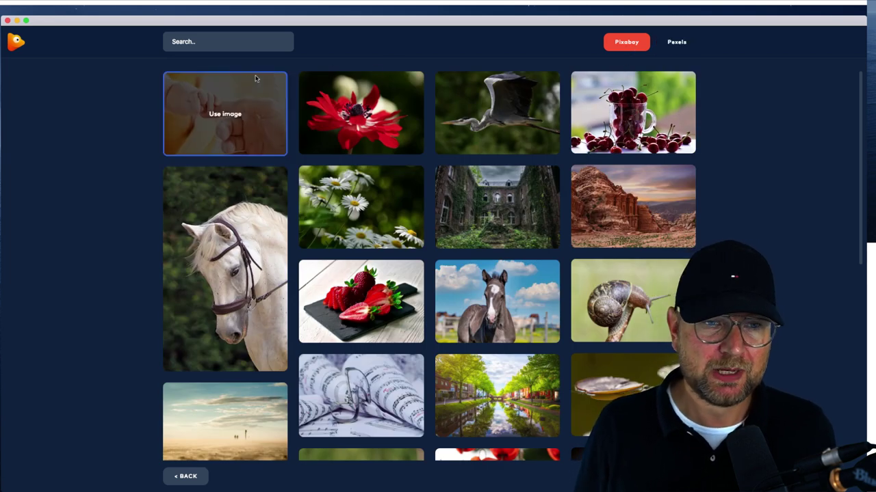
{"action": "type", "text": "waterfa"}
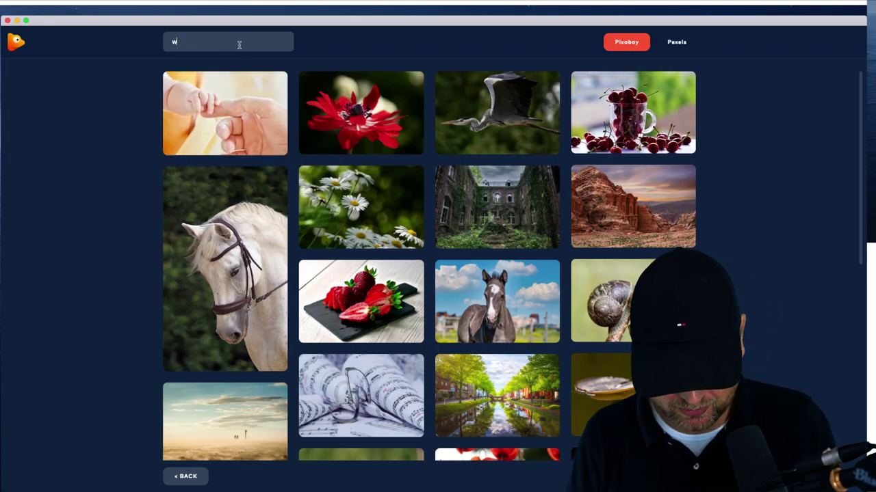
{"action": "type", "text": "ll"}
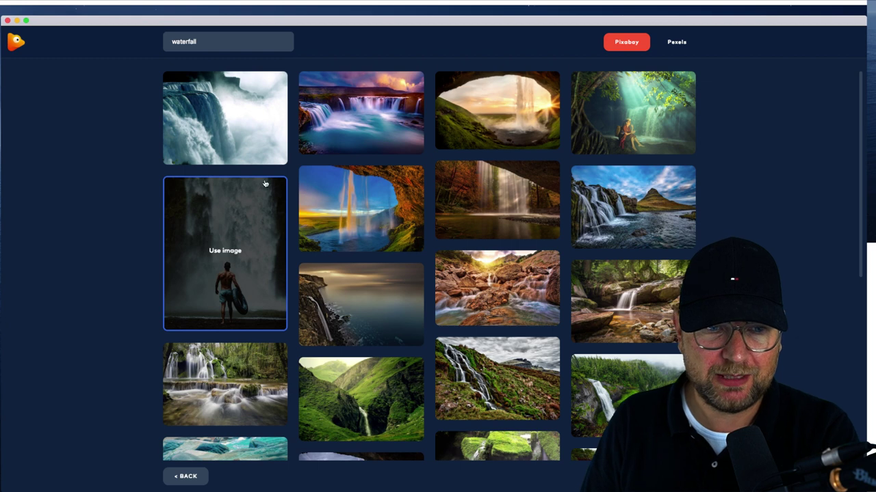
{"action": "left_click", "coordinate": [245, 251]}
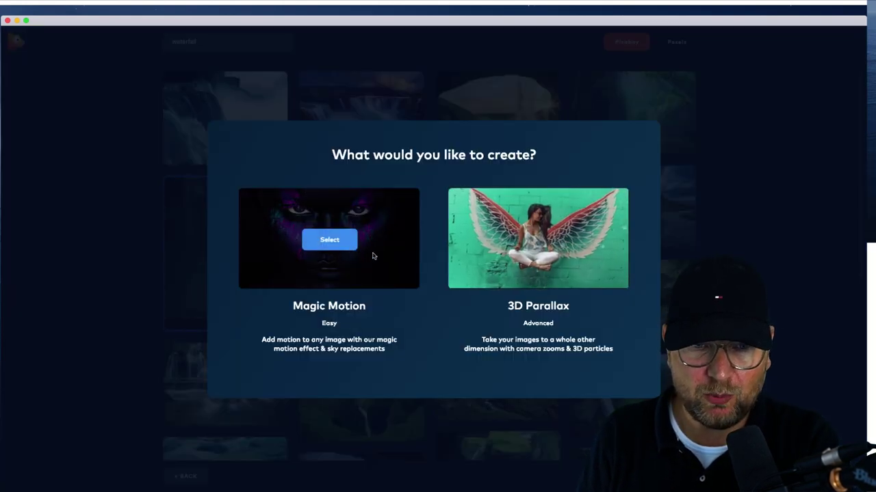
{"action": "left_click", "coordinate": [324, 244]}
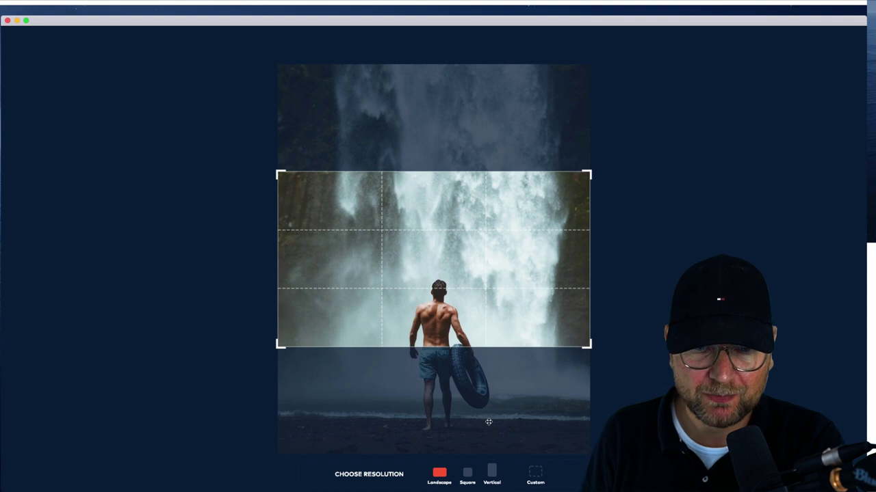
Try the Square and Vertical crops, set the resolution to Original (1024 x 1280) and open the image in the editor
{"action": "left_click", "coordinate": [467, 472]}
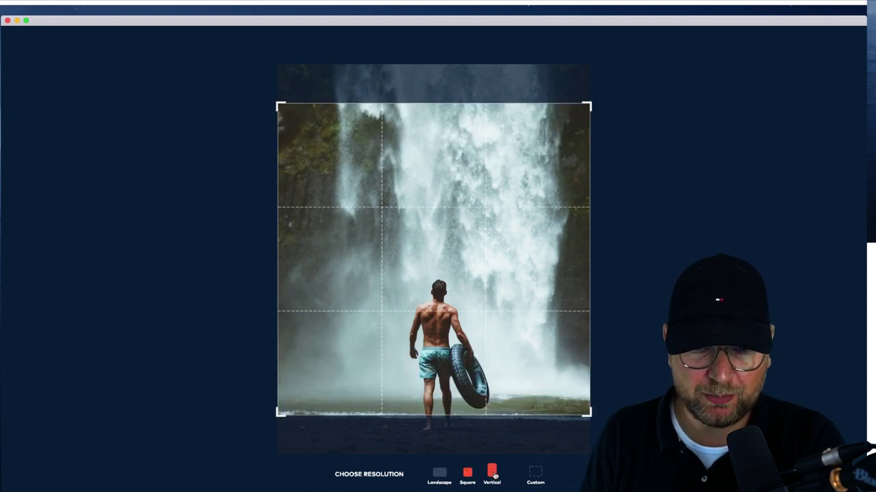
{"action": "left_click", "coordinate": [493, 472]}
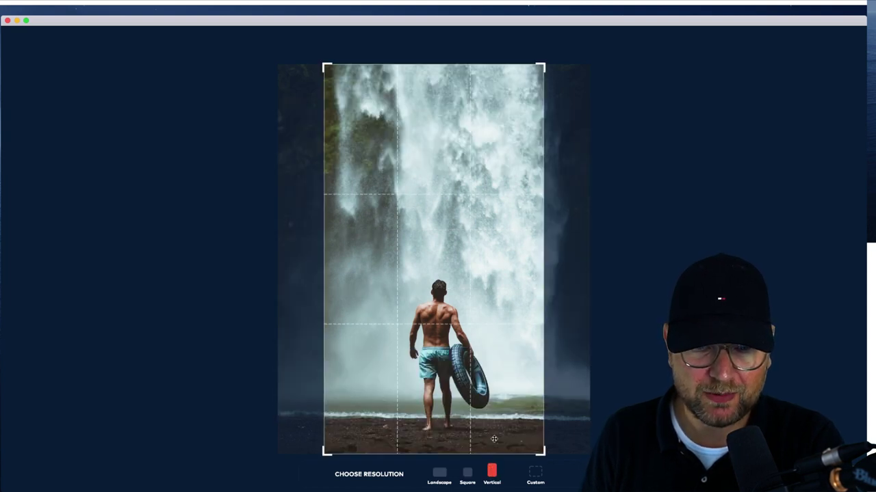
{"action": "left_click", "coordinate": [533, 472]}
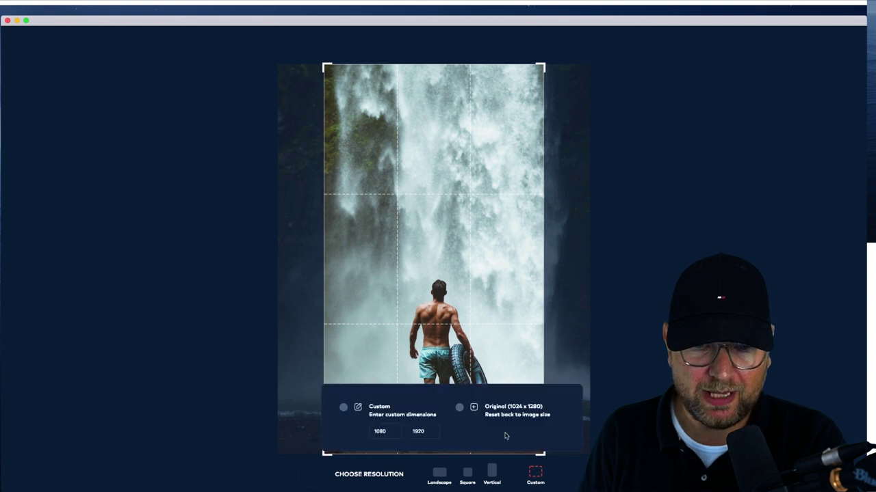
{"action": "left_click", "coordinate": [459, 407]}
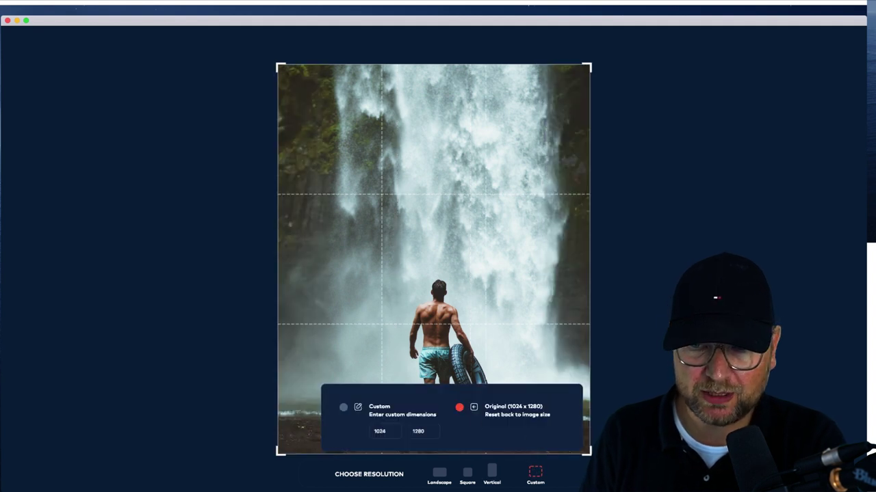
{"action": "key", "text": "Return"}
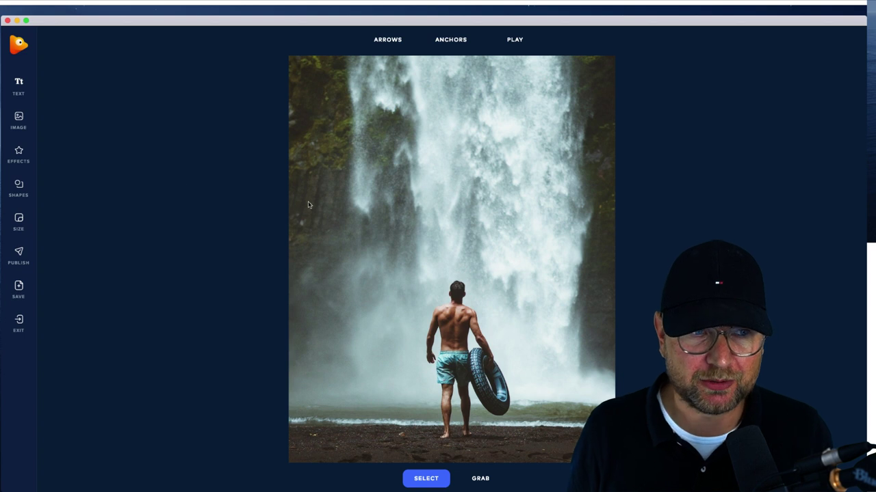
Place single anchors all around the outline of the man and his tire
{"action": "mouse_move", "coordinate": [448, 39]}
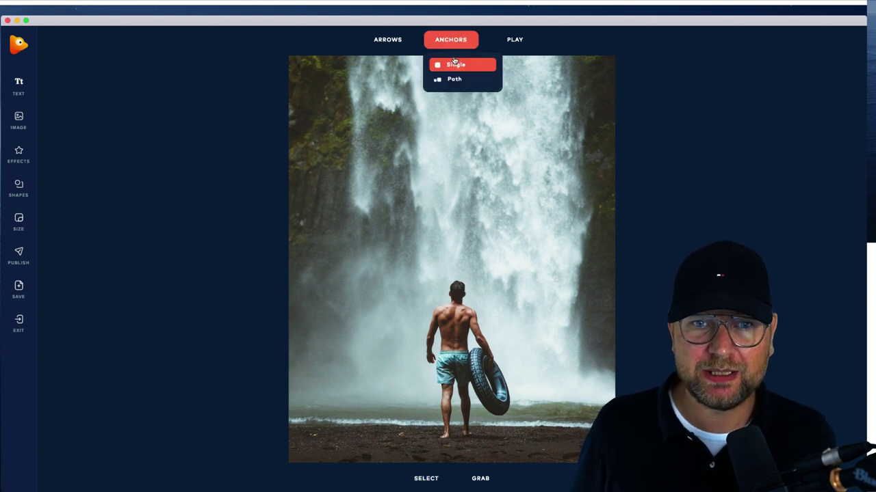
{"action": "left_click", "coordinate": [455, 64]}
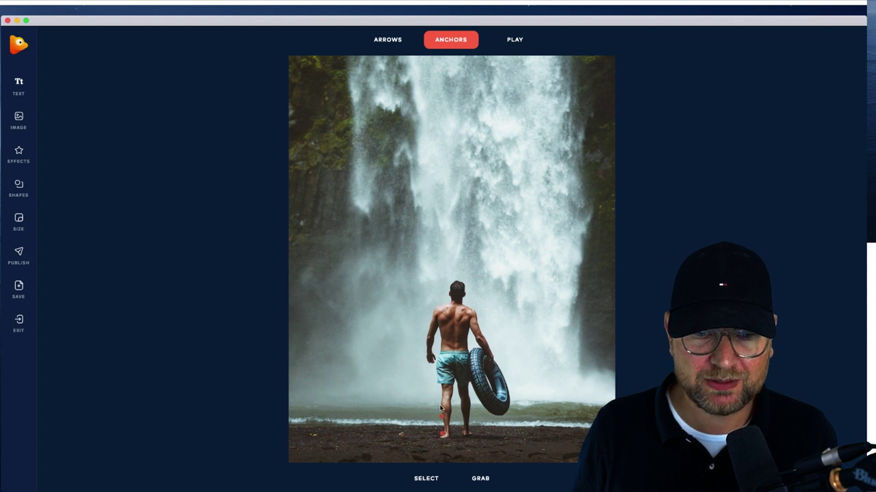
{"action": "left_click_drag", "start_coordinate": [436, 380], "coordinate": [425, 357]}
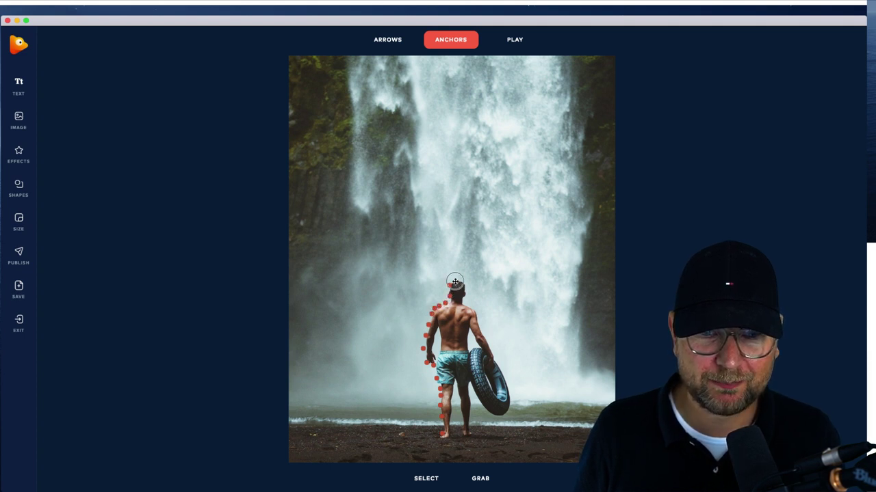
{"action": "left_click_drag", "start_coordinate": [464, 297], "coordinate": [475, 316]}
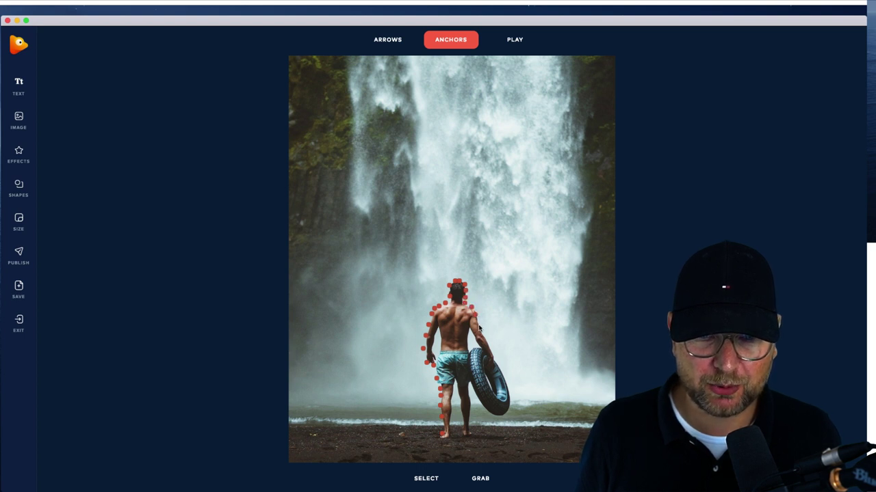
{"action": "left_click_drag", "start_coordinate": [496, 360], "coordinate": [511, 400]}
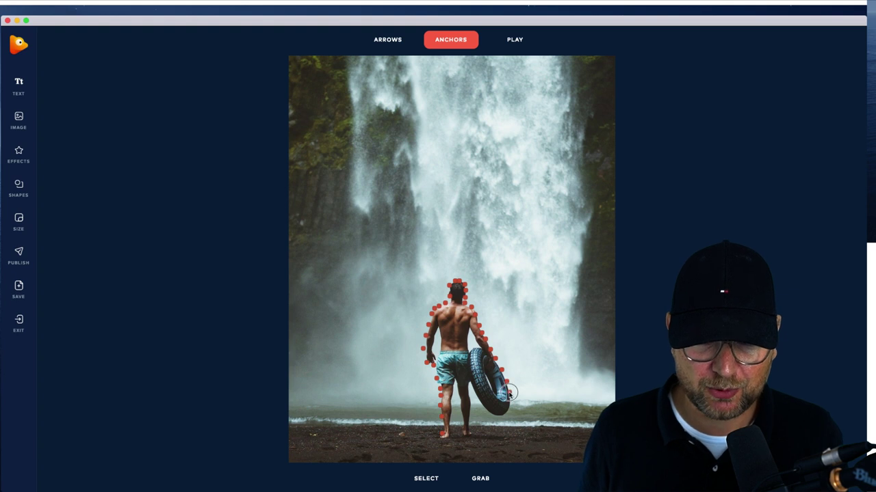
{"action": "mouse_move", "coordinate": [491, 416]}
{"action": "left_mouse_down"}
{"action": "mouse_move", "coordinate": [469, 387]}
{"action": "mouse_move", "coordinate": [468, 438]}
{"action": "left_mouse_up"}
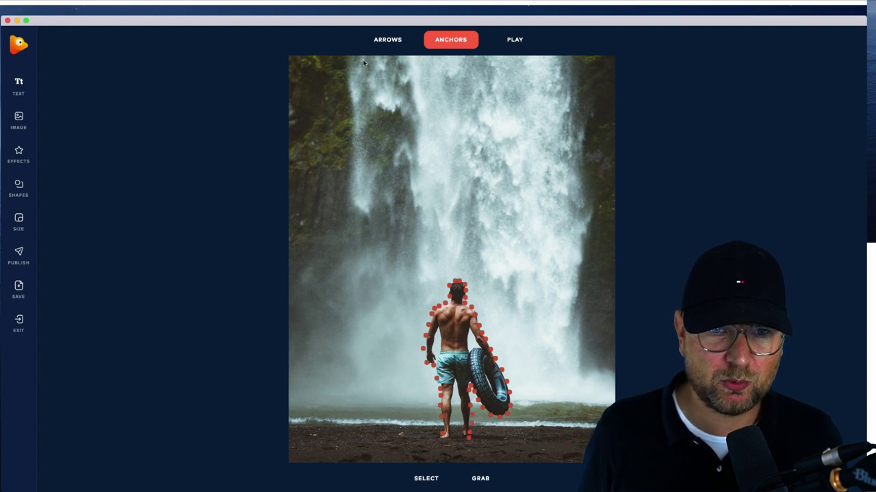
Place single anchors along the rock edges on both sides of the waterfall, out to the image borders
{"action": "left_click_drag", "start_coordinate": [346, 61], "coordinate": [351, 141]}
{"action": "left_click_drag", "start_coordinate": [350, 171], "coordinate": [345, 211]}
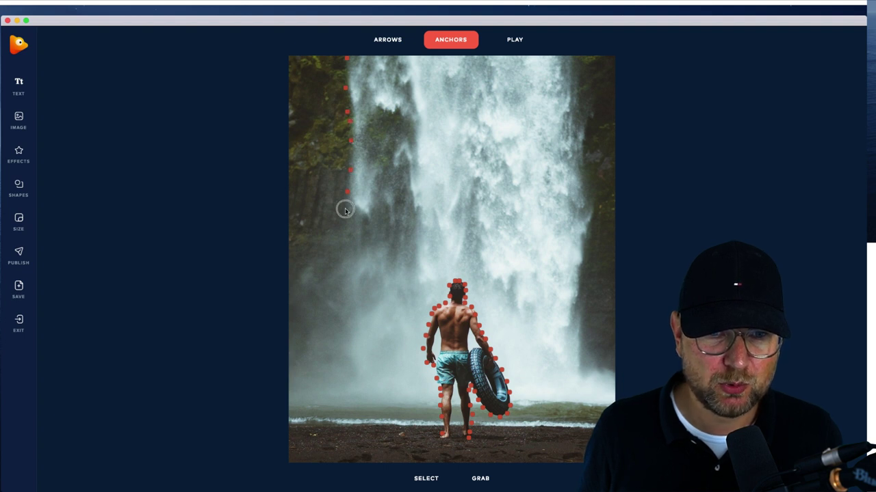
{"action": "left_click_drag", "start_coordinate": [292, 275], "coordinate": [291, 276]}
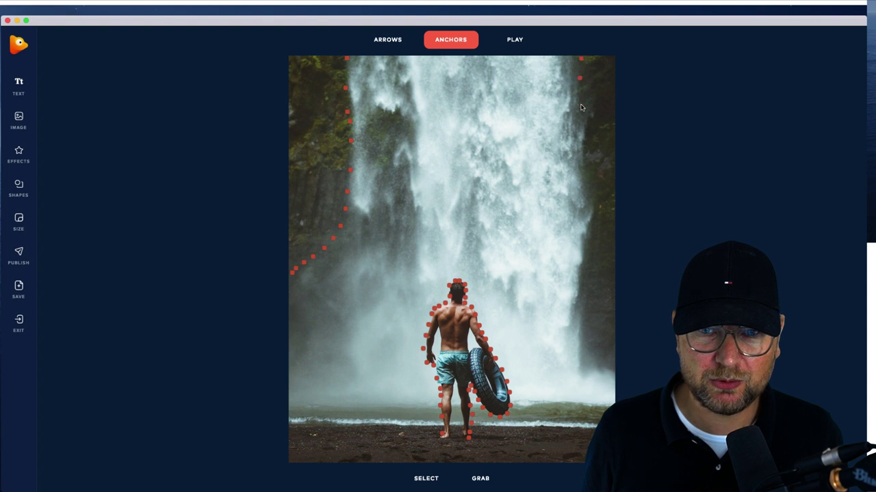
{"action": "mouse_move", "coordinate": [593, 199]}
{"action": "left_mouse_down"}
{"action": "mouse_move", "coordinate": [584, 291]}
{"action": "mouse_move", "coordinate": [591, 347]}
{"action": "mouse_move", "coordinate": [616, 384]}
{"action": "left_mouse_up"}
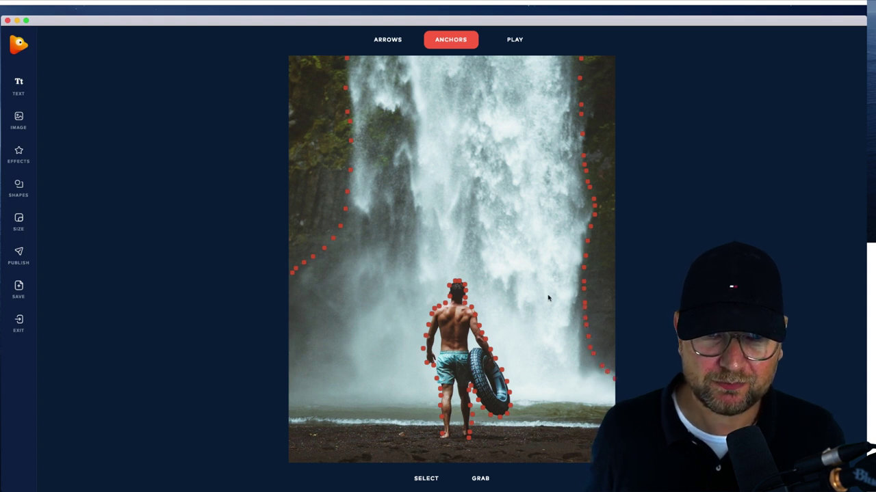
Draw short downward motion arrows across the upper and middle waterfall, plus one in the mist left of the man
{"action": "mouse_move", "coordinate": [401, 42]}
{"action": "left_click", "coordinate": [395, 65]}
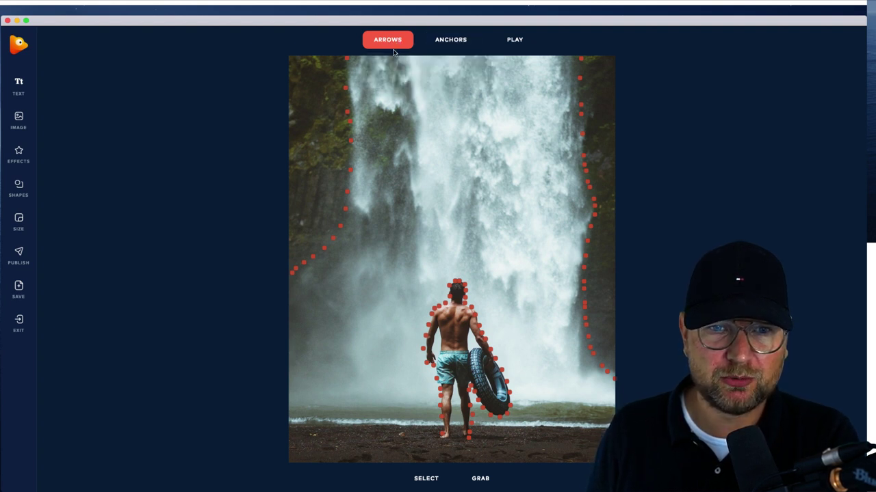
{"action": "mouse_move", "coordinate": [556, 63]}
{"action": "left_mouse_down"}
{"action": "mouse_move", "coordinate": [554, 82]}
{"action": "mouse_move", "coordinate": [538, 84]}
{"action": "left_mouse_up"}
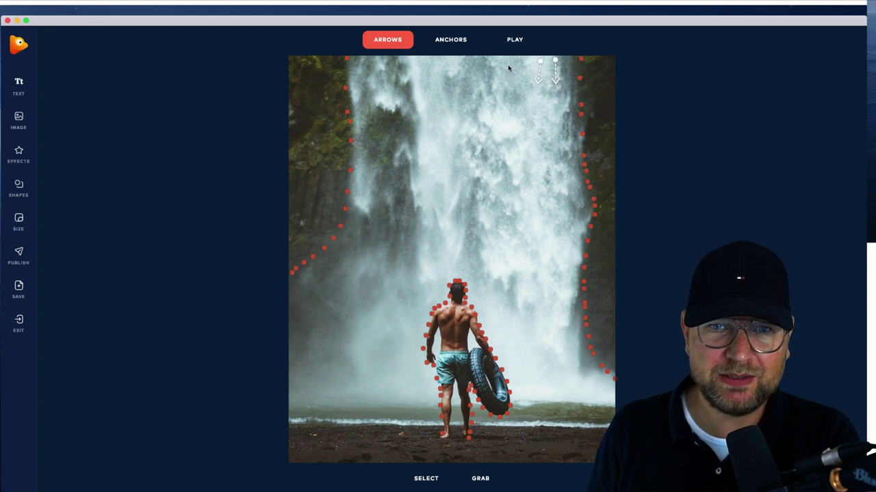
{"action": "left_click_drag", "start_coordinate": [505, 61], "coordinate": [504, 89]}
{"action": "mouse_move", "coordinate": [426, 88]}
{"action": "left_mouse_down"}
{"action": "mouse_move", "coordinate": [411, 82]}
{"action": "mouse_move", "coordinate": [420, 127]}
{"action": "mouse_move", "coordinate": [435, 142]}
{"action": "mouse_move", "coordinate": [506, 138]}
{"action": "mouse_move", "coordinate": [508, 150]}
{"action": "mouse_move", "coordinate": [531, 155]}
{"action": "mouse_move", "coordinate": [553, 143]}
{"action": "mouse_move", "coordinate": [556, 152]}
{"action": "left_mouse_up"}
{"action": "left_click_drag", "start_coordinate": [540, 97], "coordinate": [540, 117]}
{"action": "mouse_move", "coordinate": [469, 96]}
{"action": "left_mouse_down"}
{"action": "mouse_move", "coordinate": [469, 110]}
{"action": "mouse_move", "coordinate": [441, 109]}
{"action": "left_mouse_up"}
{"action": "left_click_drag", "start_coordinate": [435, 167], "coordinate": [436, 187]}
{"action": "mouse_move", "coordinate": [468, 161]}
{"action": "left_mouse_down"}
{"action": "mouse_move", "coordinate": [469, 183]}
{"action": "mouse_move", "coordinate": [528, 200]}
{"action": "mouse_move", "coordinate": [556, 220]}
{"action": "mouse_move", "coordinate": [557, 264]}
{"action": "left_mouse_up"}
{"action": "left_click_drag", "start_coordinate": [516, 227], "coordinate": [514, 250]}
{"action": "left_click_drag", "start_coordinate": [485, 216], "coordinate": [486, 240]}
{"action": "left_click_drag", "start_coordinate": [446, 219], "coordinate": [446, 242]}
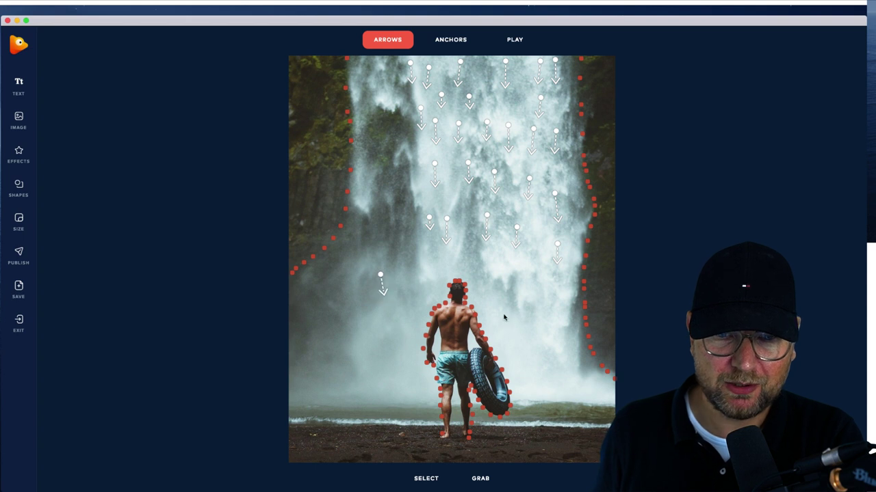
Draw downward motion arrows in the lower waterfall right of the man, play the water animation and stop it
{"action": "left_click_drag", "start_coordinate": [522, 284], "coordinate": [521, 309]}
{"action": "mouse_move", "coordinate": [497, 277]}
{"action": "left_mouse_down"}
{"action": "mouse_move", "coordinate": [497, 305]}
{"action": "mouse_move", "coordinate": [566, 357]}
{"action": "mouse_move", "coordinate": [544, 381]}
{"action": "left_mouse_up"}
{"action": "left_click_drag", "start_coordinate": [562, 377], "coordinate": [563, 385]}
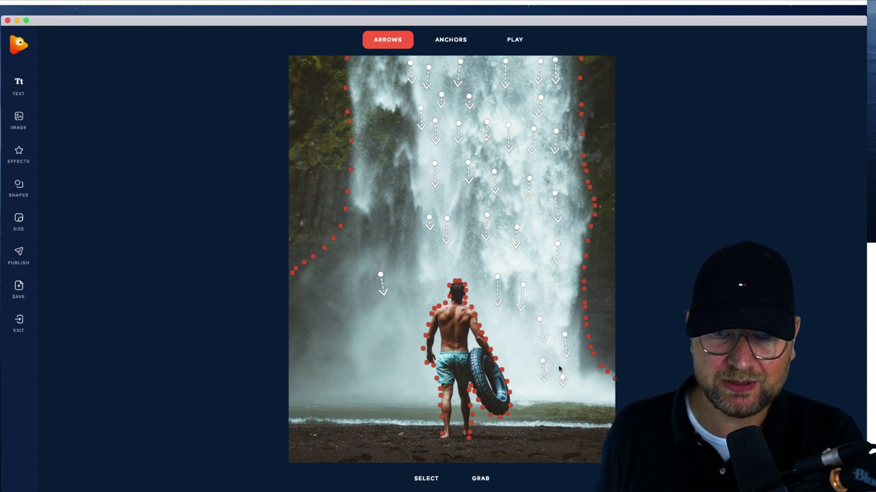
{"action": "left_click_drag", "start_coordinate": [518, 261], "coordinate": [519, 271]}
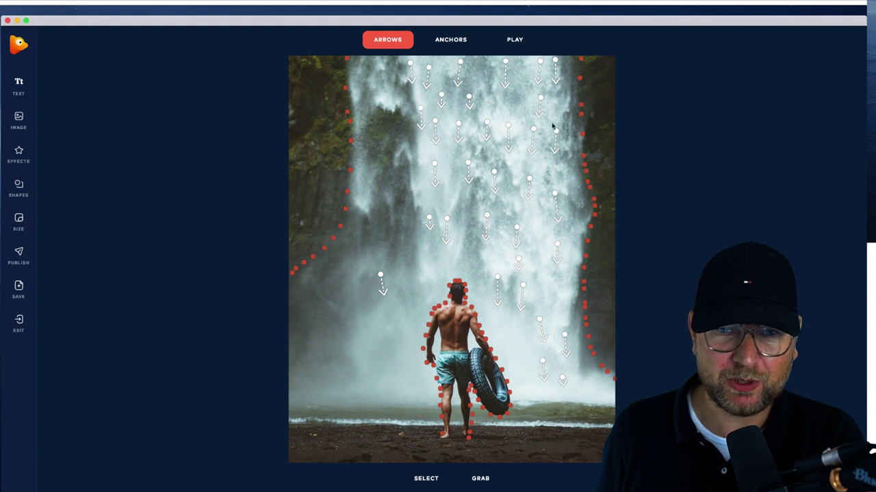
{"action": "left_click", "coordinate": [514, 39]}
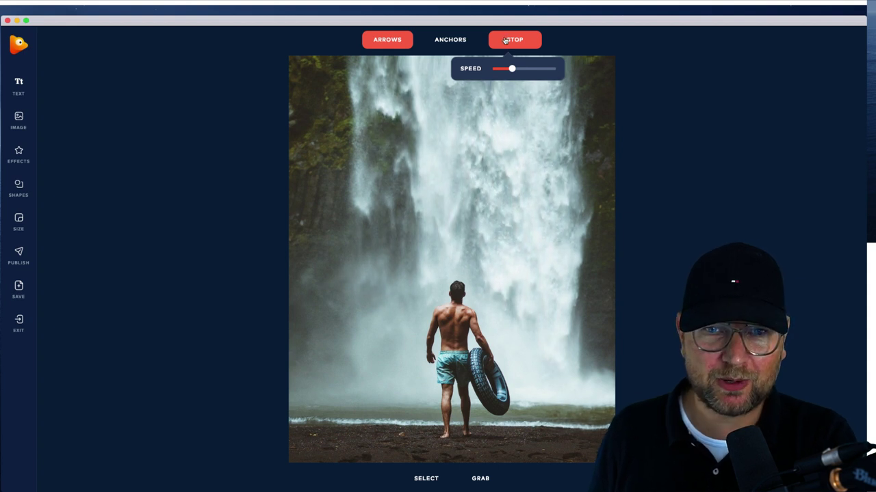
{"action": "left_click", "coordinate": [505, 40]}
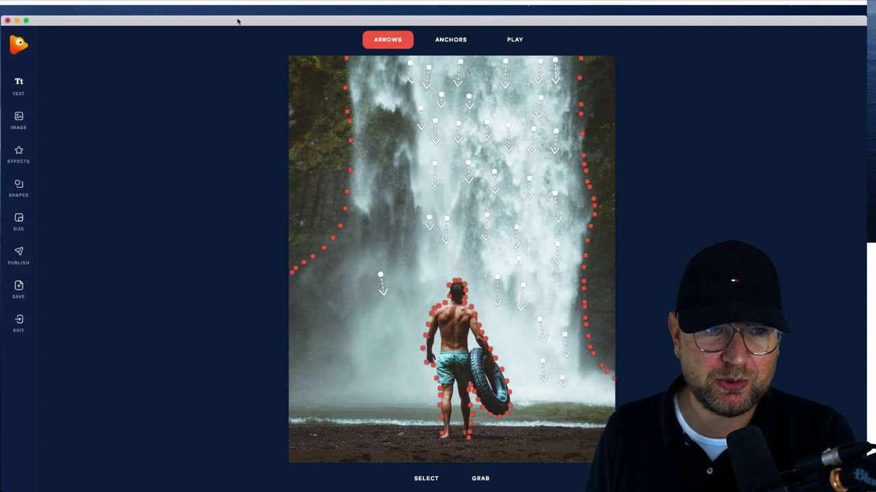
Add the third Fog overlay to the waterfall photo and move it over the lower part of the image around the man
{"action": "left_click", "coordinate": [12, 155]}
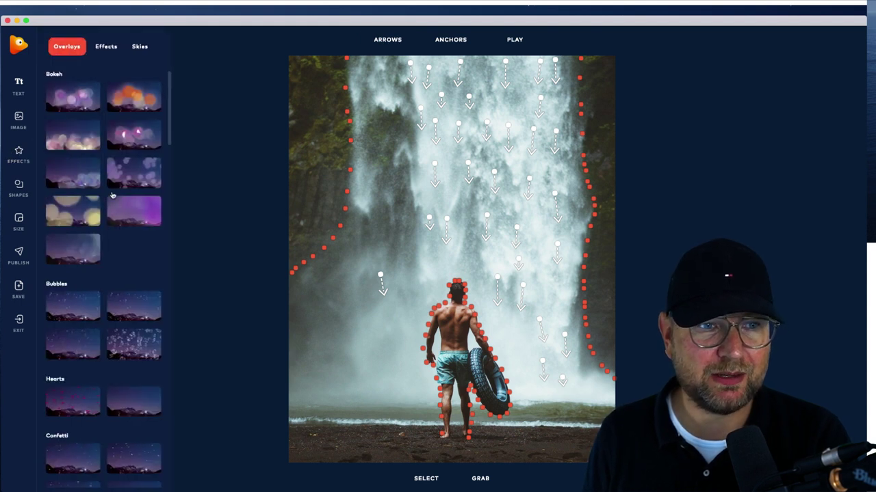
{"action": "scroll", "coordinate": [113, 195], "scroll_direction": "down", "scroll_amount": 3}
{"action": "scroll", "coordinate": [113, 195], "scroll_direction": "down", "scroll_amount": 8}
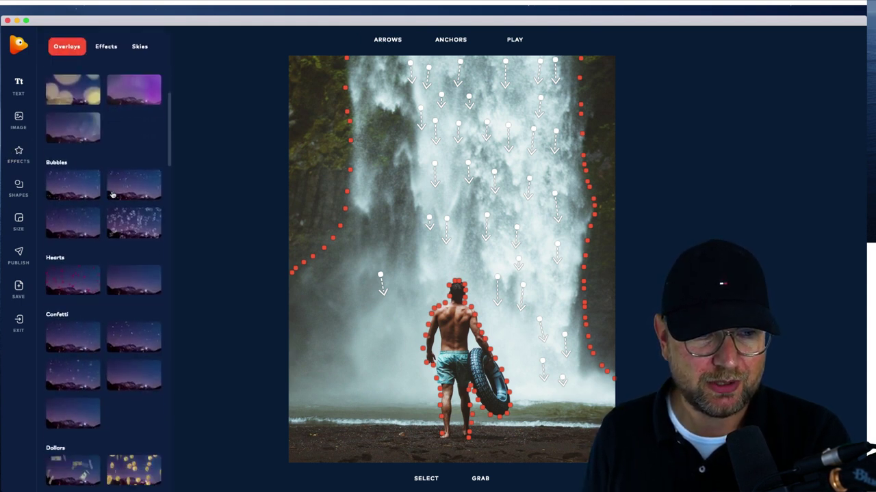
{"action": "scroll", "coordinate": [113, 195], "scroll_direction": "down", "scroll_amount": 12}
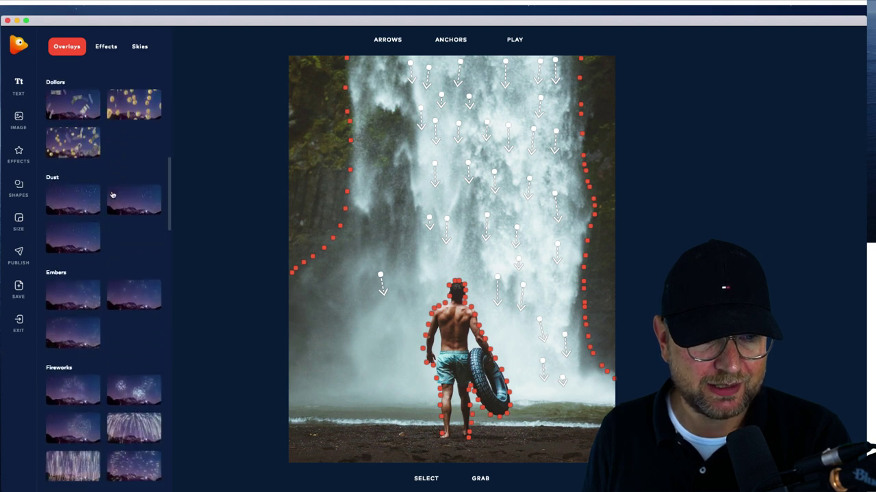
{"action": "scroll", "coordinate": [113, 197], "scroll_direction": "down", "scroll_amount": 4}
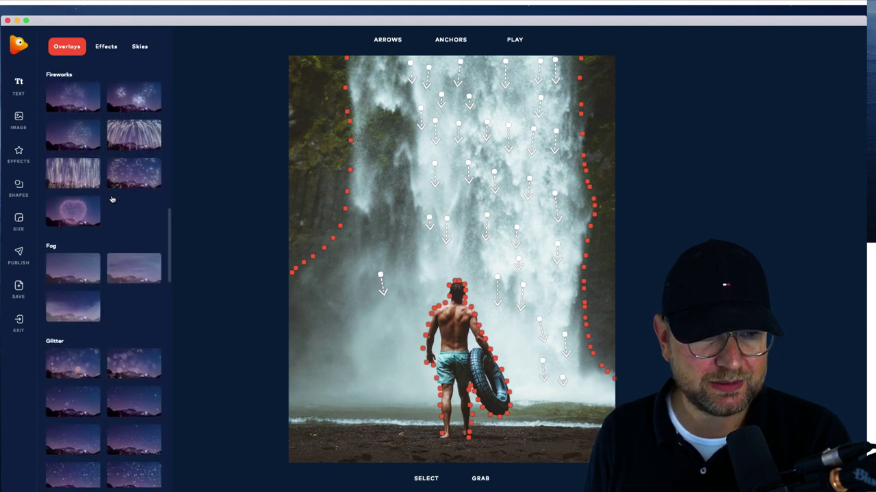
{"action": "left_click", "coordinate": [80, 260]}
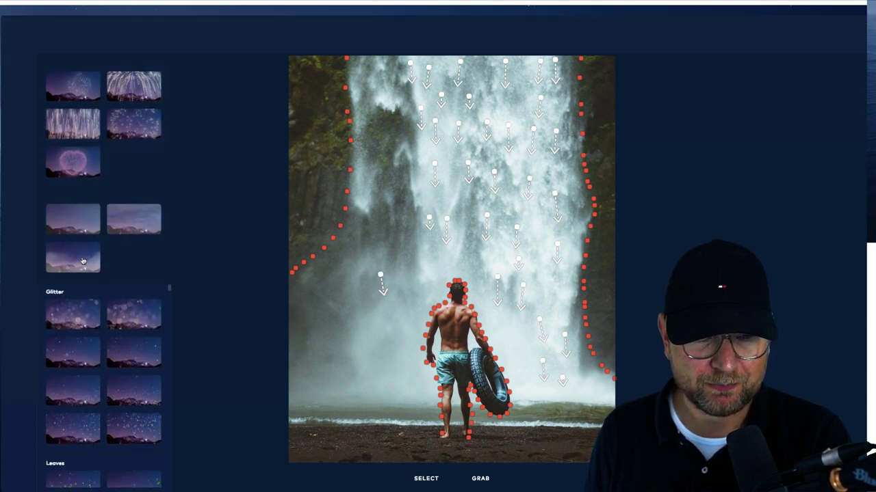
{"action": "left_click_drag", "start_coordinate": [339, 331], "coordinate": [337, 441]}
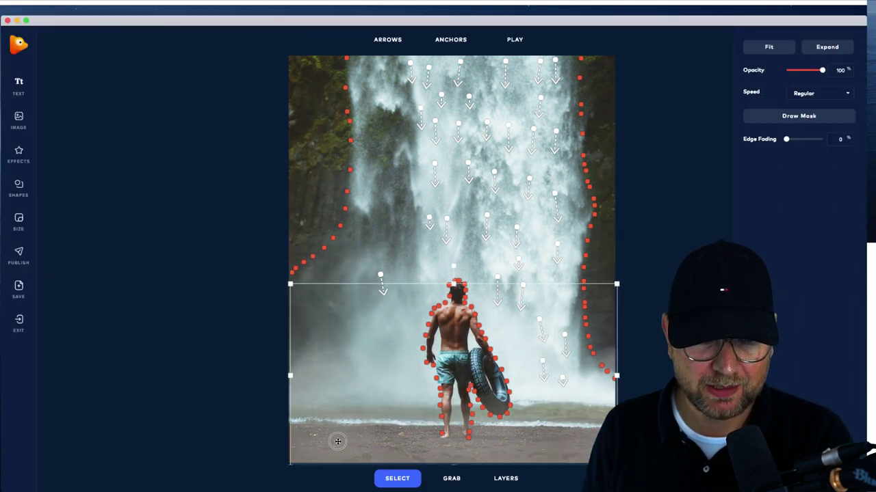
{"action": "left_click", "coordinate": [643, 244]}
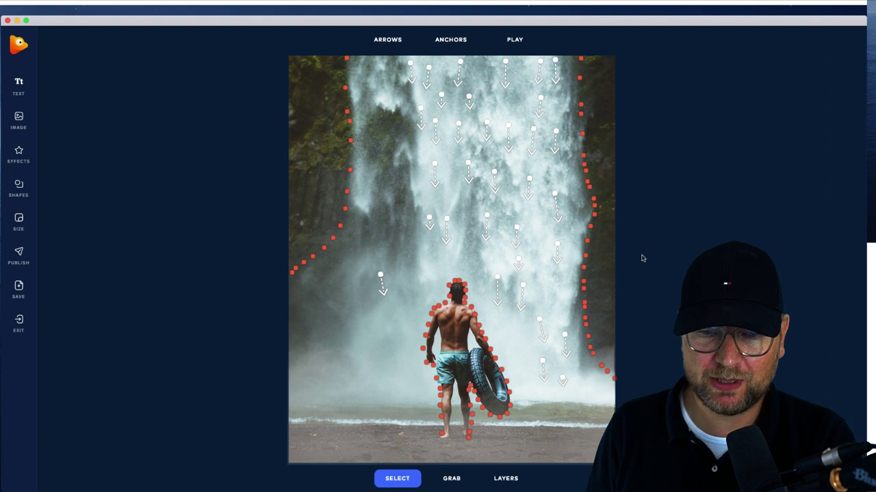
Play the waterfall animation with its fog overlay, then exit the project to the home screen
{"action": "left_click", "coordinate": [527, 34]}
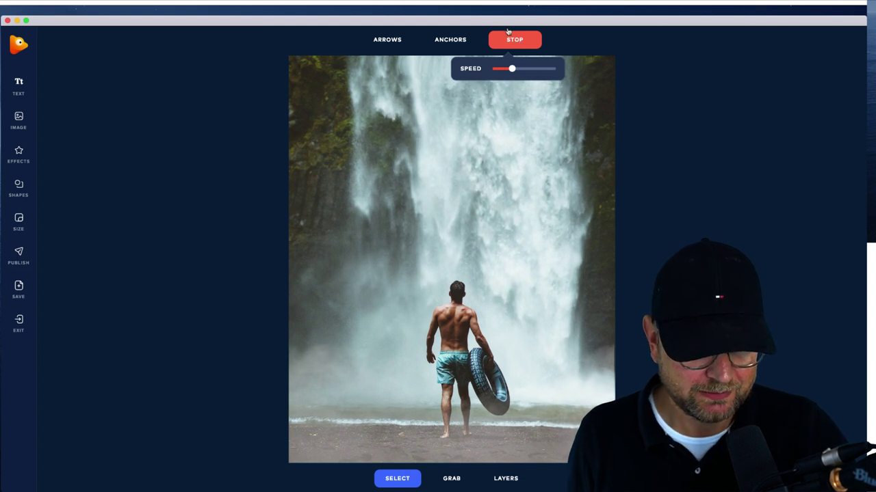
{"action": "left_click", "coordinate": [20, 323]}
{"action": "left_click", "coordinate": [415, 273]}
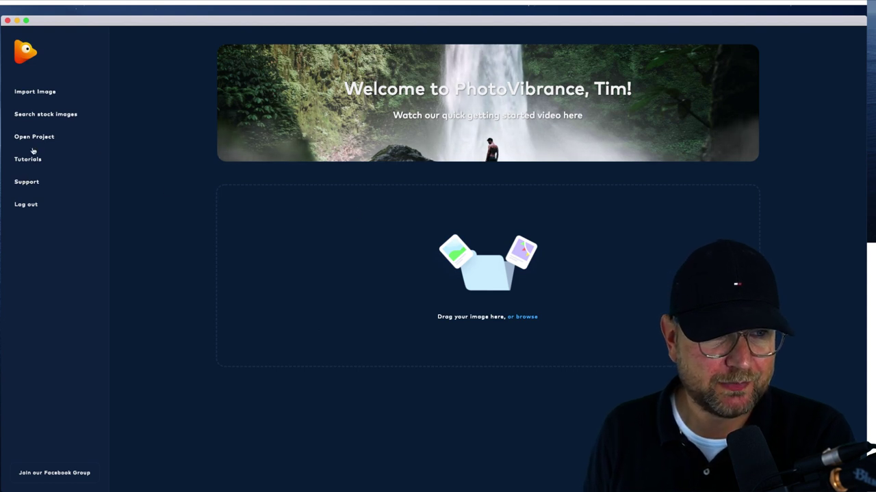
Import gas-station-1688175.jpg from Downloads as a new Magic Motion project with the Custom resolution
{"action": "left_click", "coordinate": [516, 317]}
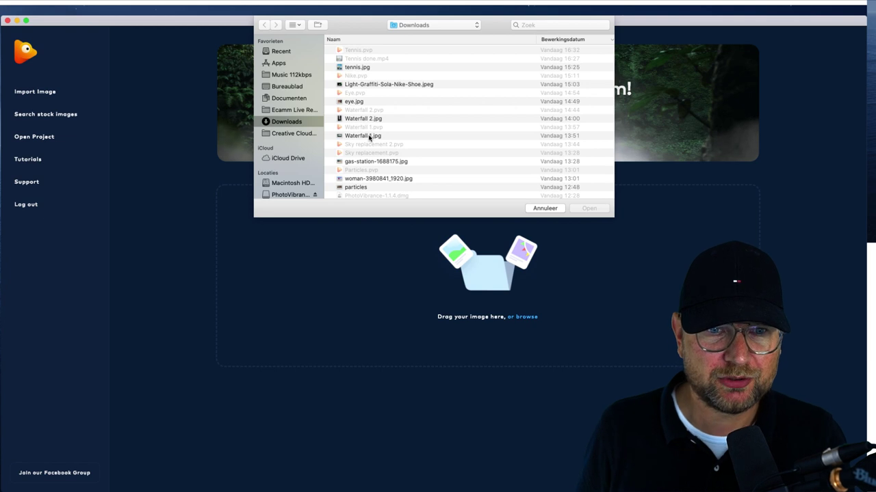
{"action": "double_click", "coordinate": [369, 162]}
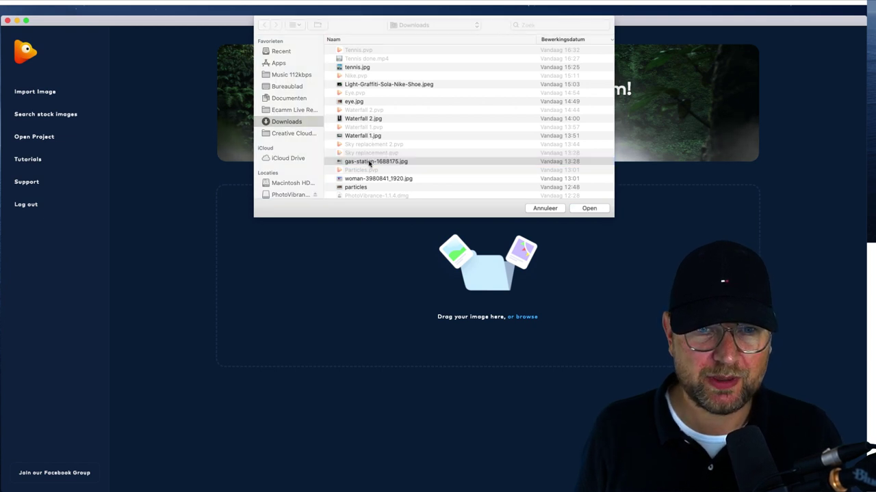
{"action": "left_click", "coordinate": [374, 162]}
{"action": "left_click", "coordinate": [590, 208]}
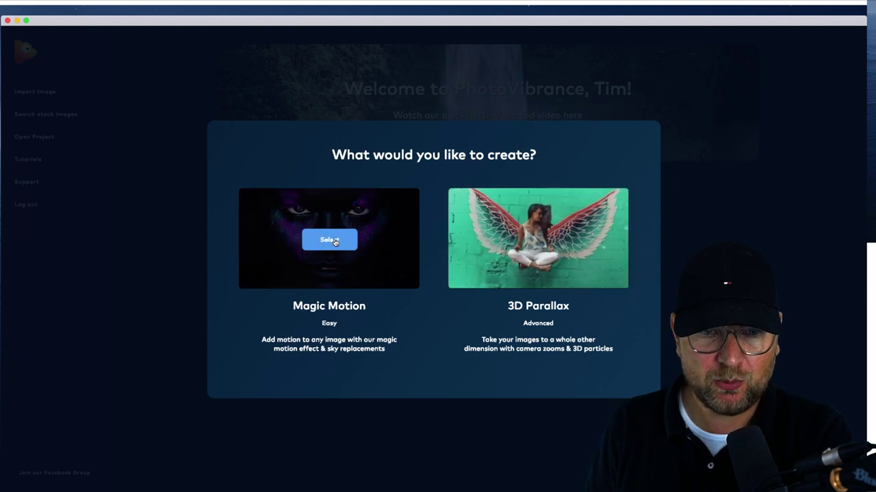
{"action": "left_click", "coordinate": [331, 240]}
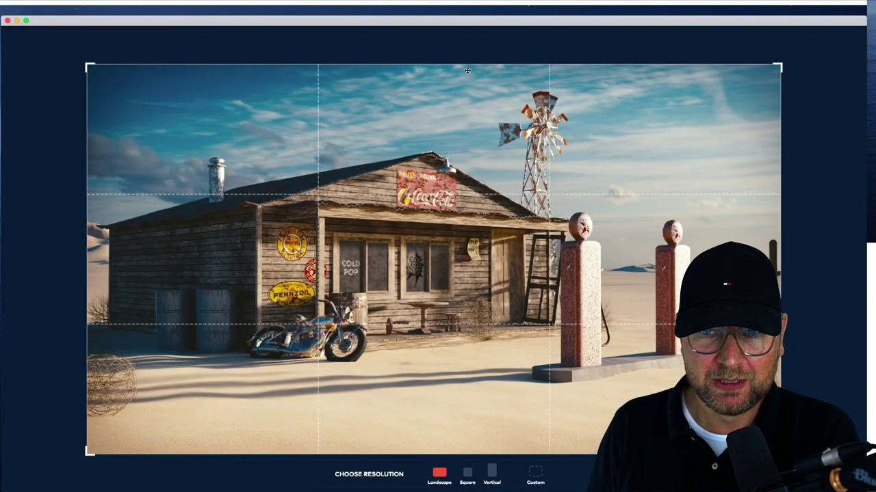
{"action": "left_click", "coordinate": [534, 473]}
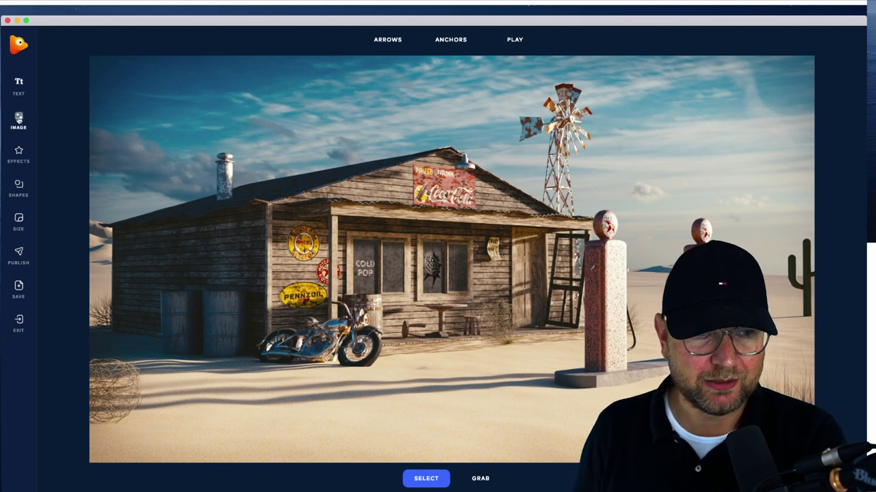
Add the purple cloudy sky to the gas station image and move it up over the photo's upper part
{"action": "left_click", "coordinate": [18, 150]}
{"action": "left_click", "coordinate": [138, 48]}
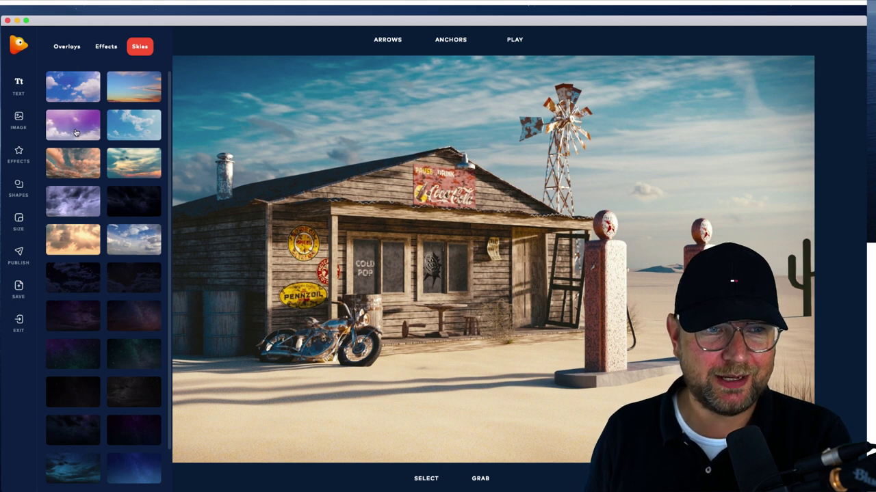
{"action": "left_click", "coordinate": [76, 132]}
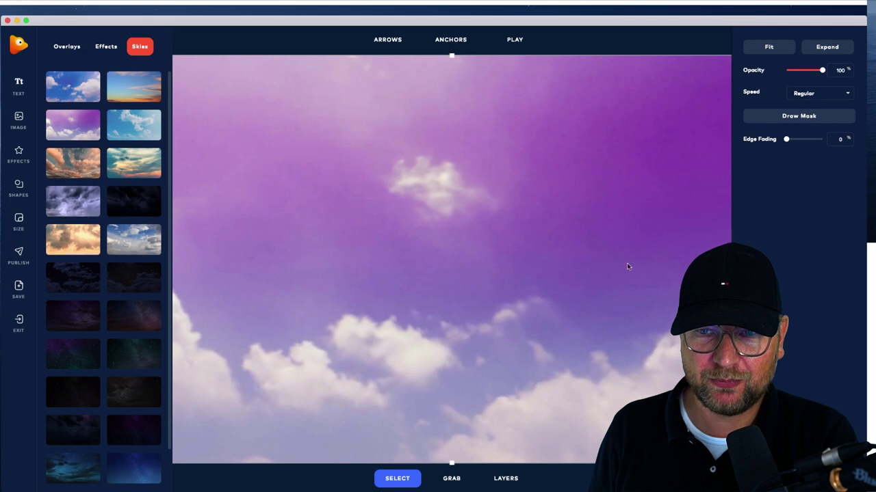
{"action": "left_click_drag", "start_coordinate": [568, 342], "coordinate": [523, 202]}
{"action": "scroll", "coordinate": [522, 202], "scroll_direction": "down", "scroll_amount": 5}
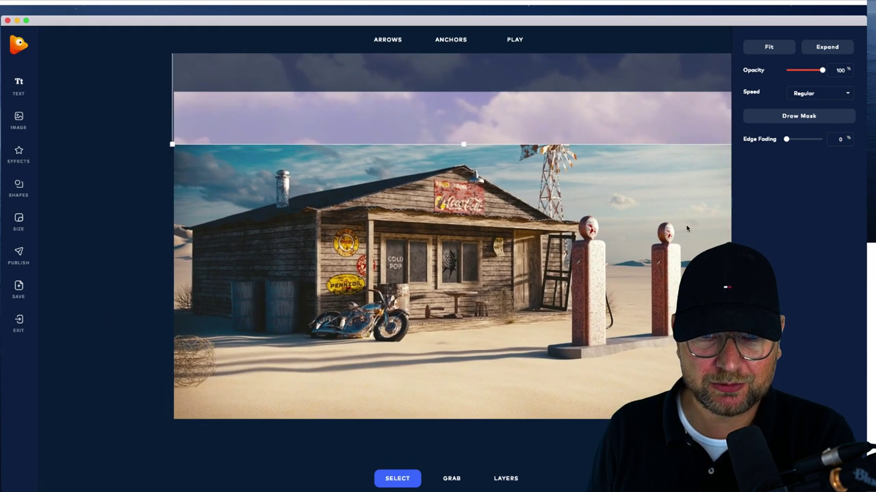
{"action": "left_click_drag", "start_coordinate": [638, 142], "coordinate": [497, 228]}
Select the sky-2 layer, widen it past both sides of the photo and move it down beyond the horizon line
{"action": "left_click", "coordinate": [451, 478]}
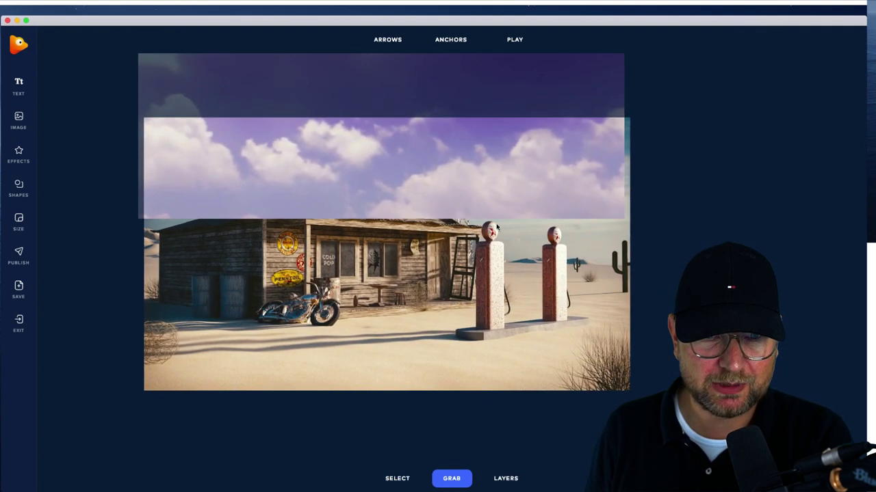
{"action": "left_click", "coordinate": [444, 147]}
{"action": "left_click", "coordinate": [506, 479]}
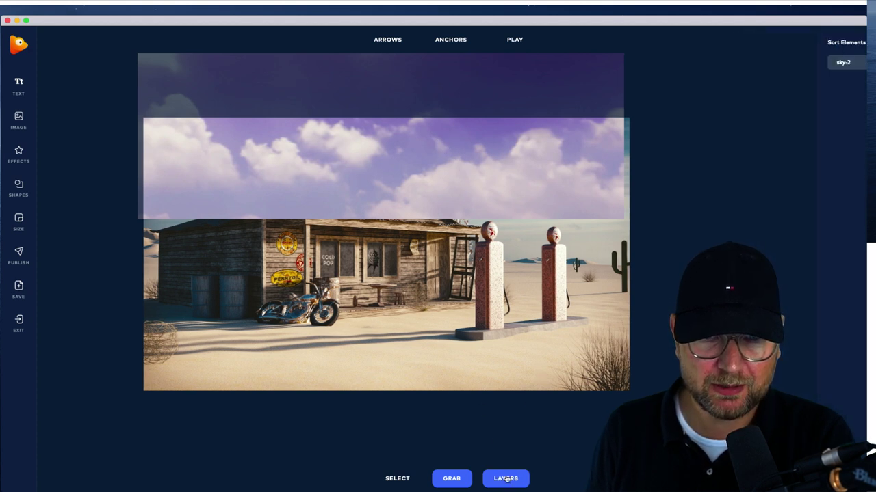
{"action": "left_click", "coordinate": [808, 65]}
{"action": "left_click", "coordinate": [553, 139]}
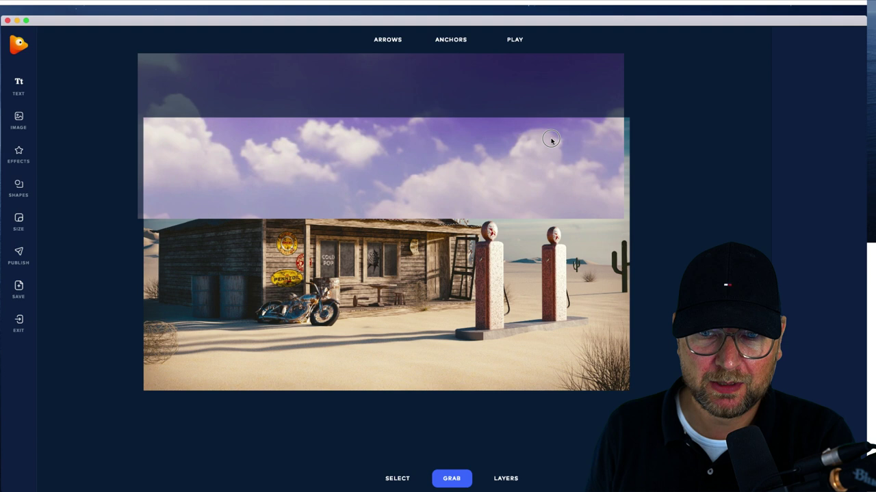
{"action": "left_click_drag", "start_coordinate": [552, 138], "coordinate": [553, 143]}
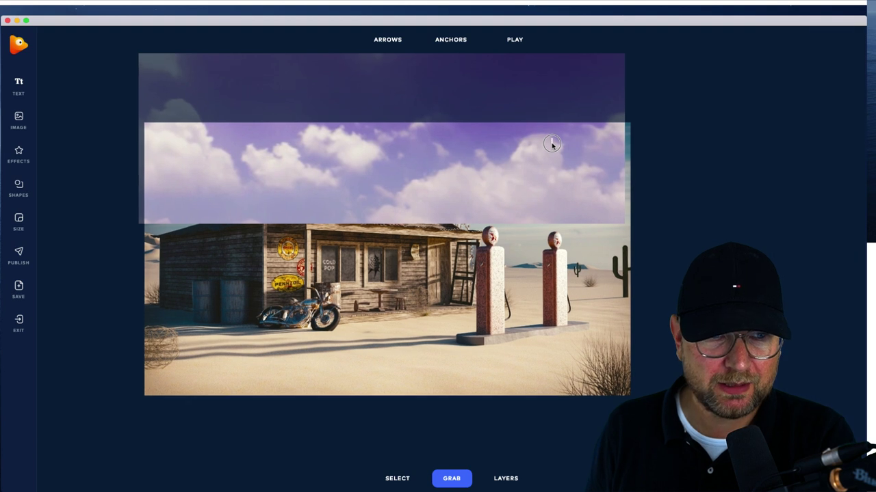
{"action": "left_click", "coordinate": [400, 479]}
{"action": "left_click", "coordinate": [512, 482]}
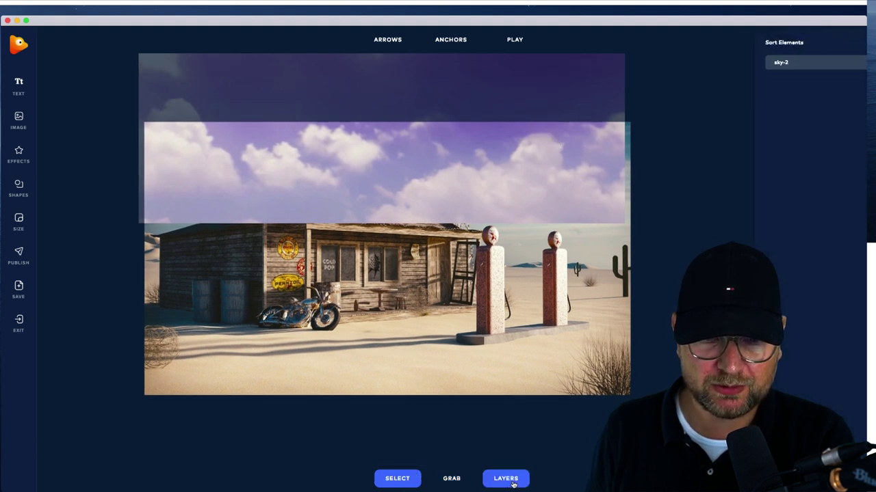
{"action": "left_click", "coordinate": [834, 63]}
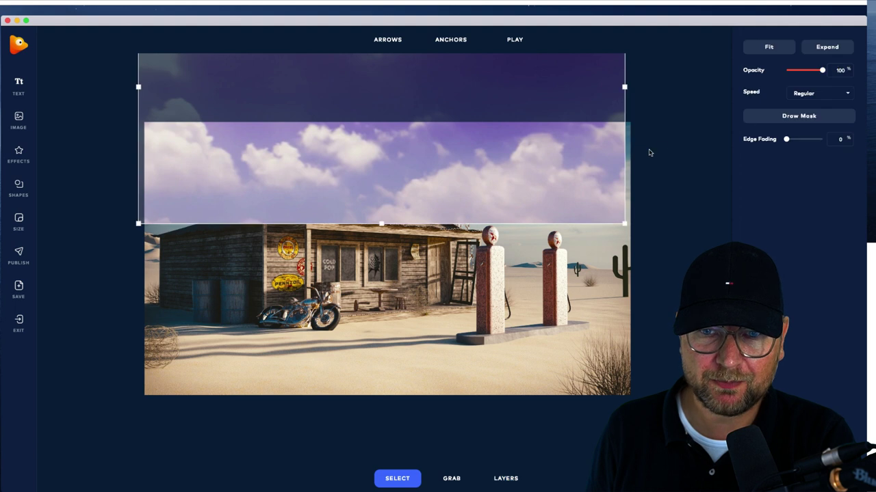
{"action": "left_click_drag", "start_coordinate": [624, 87], "coordinate": [640, 88]}
{"action": "left_click_drag", "start_coordinate": [590, 116], "coordinate": [587, 164]}
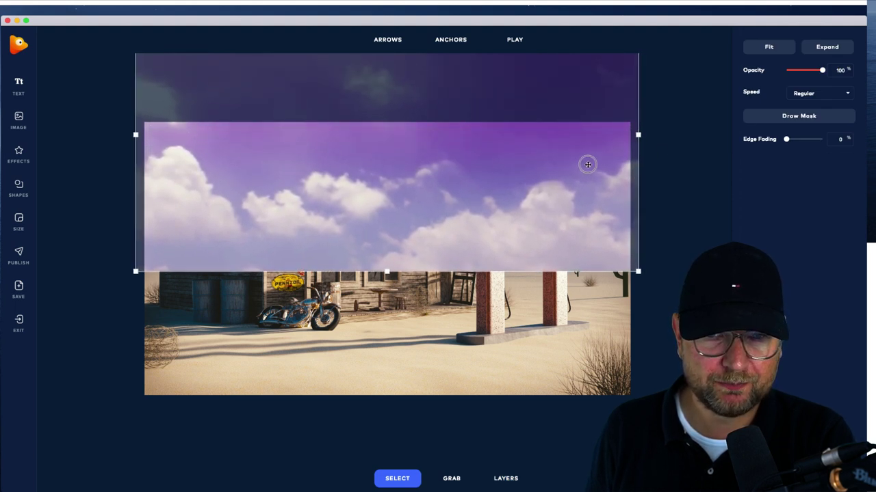
Draw a mask at pencil size 30 over the sky area above the roof and pumps, then play and stop the preview
{"action": "left_click", "coordinate": [787, 121]}
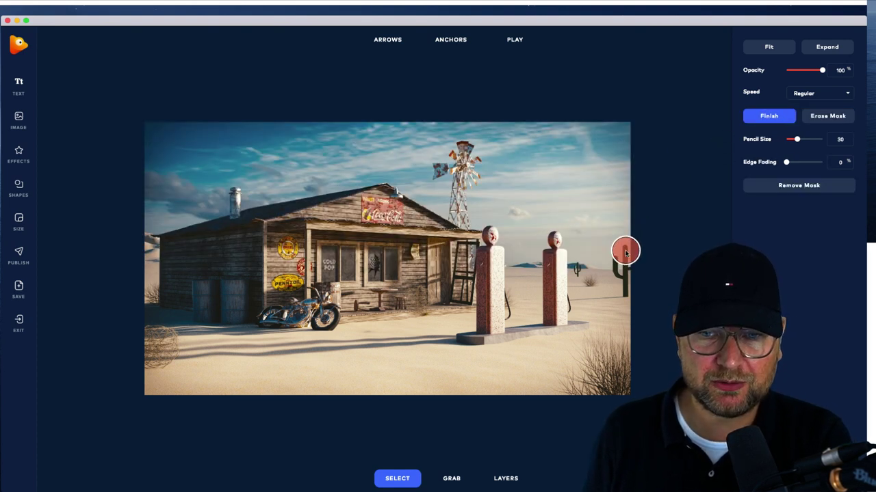
{"action": "mouse_move", "coordinate": [624, 243]}
{"action": "left_mouse_down"}
{"action": "mouse_move", "coordinate": [597, 261]}
{"action": "mouse_move", "coordinate": [526, 255]}
{"action": "mouse_move", "coordinate": [632, 255]}
{"action": "mouse_move", "coordinate": [516, 255]}
{"action": "mouse_move", "coordinate": [477, 215]}
{"action": "mouse_move", "coordinate": [456, 213]}
{"action": "mouse_move", "coordinate": [389, 173]}
{"action": "mouse_move", "coordinate": [280, 186]}
{"action": "mouse_move", "coordinate": [150, 224]}
{"action": "mouse_move", "coordinate": [155, 150]}
{"action": "mouse_move", "coordinate": [146, 133]}
{"action": "mouse_move", "coordinate": [486, 139]}
{"action": "mouse_move", "coordinate": [200, 140]}
{"action": "mouse_move", "coordinate": [200, 152]}
{"action": "mouse_move", "coordinate": [169, 159]}
{"action": "mouse_move", "coordinate": [167, 197]}
{"action": "mouse_move", "coordinate": [266, 168]}
{"action": "mouse_move", "coordinate": [200, 175]}
{"action": "mouse_move", "coordinate": [240, 154]}
{"action": "mouse_move", "coordinate": [381, 156]}
{"action": "mouse_move", "coordinate": [288, 175]}
{"action": "mouse_move", "coordinate": [484, 153]}
{"action": "mouse_move", "coordinate": [412, 166]}
{"action": "mouse_move", "coordinate": [604, 243]}
{"action": "mouse_move", "coordinate": [627, 215]}
{"action": "mouse_move", "coordinate": [621, 130]}
{"action": "mouse_move", "coordinate": [486, 125]}
{"action": "mouse_move", "coordinate": [467, 186]}
{"action": "mouse_move", "coordinate": [494, 199]}
{"action": "mouse_move", "coordinate": [540, 150]}
{"action": "mouse_move", "coordinate": [612, 188]}
{"action": "mouse_move", "coordinate": [622, 180]}
{"action": "mouse_move", "coordinate": [568, 151]}
{"action": "mouse_move", "coordinate": [612, 176]}
{"action": "mouse_move", "coordinate": [598, 194]}
{"action": "mouse_move", "coordinate": [515, 238]}
{"action": "left_mouse_up"}
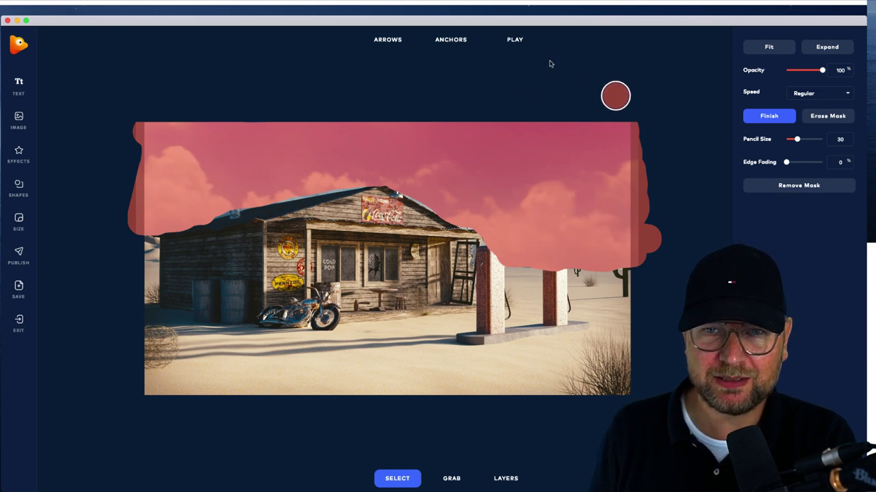
{"action": "left_click", "coordinate": [521, 42]}
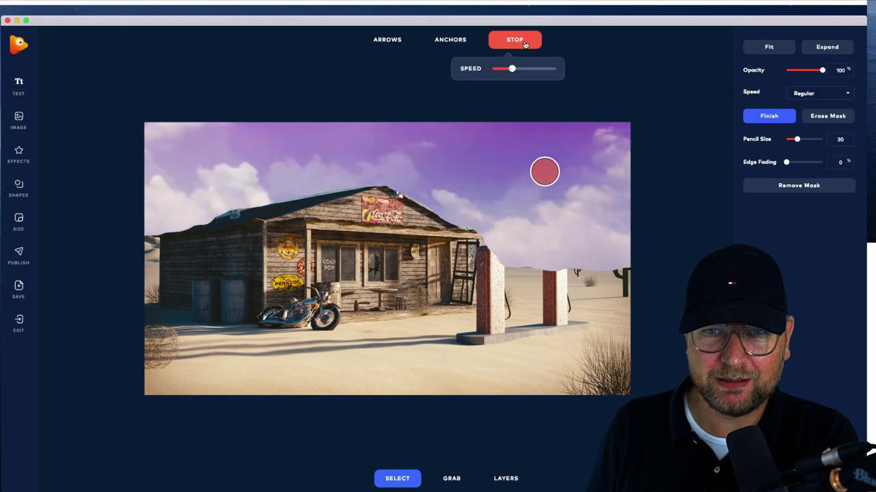
{"action": "left_click", "coordinate": [525, 45]}
Erase the mask's lower edge along the horizon behind the gas pumps, then play and stop the preview
{"action": "left_click", "coordinate": [827, 116]}
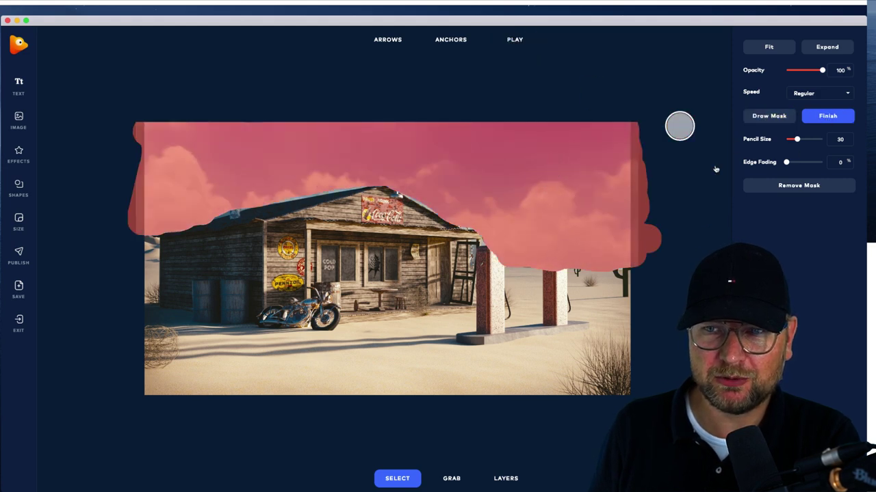
{"action": "left_click_drag", "start_coordinate": [595, 279], "coordinate": [492, 272]}
{"action": "left_click", "coordinate": [527, 46]}
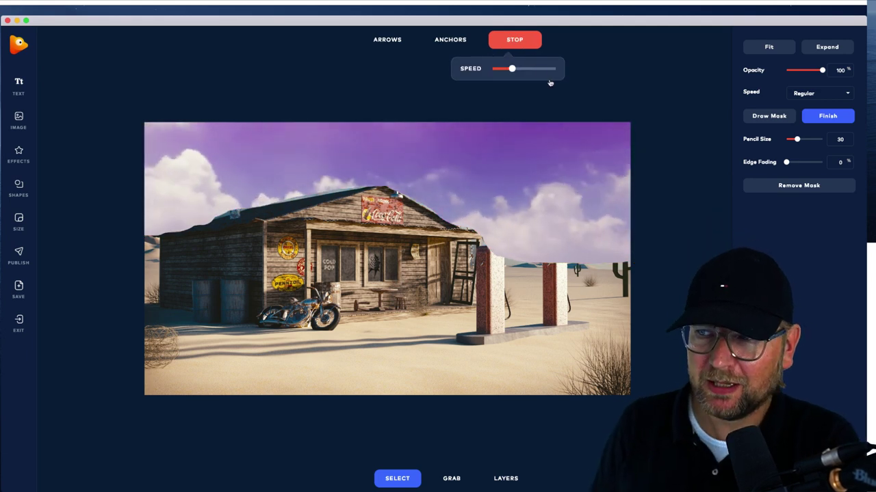
{"action": "left_click", "coordinate": [517, 42]}
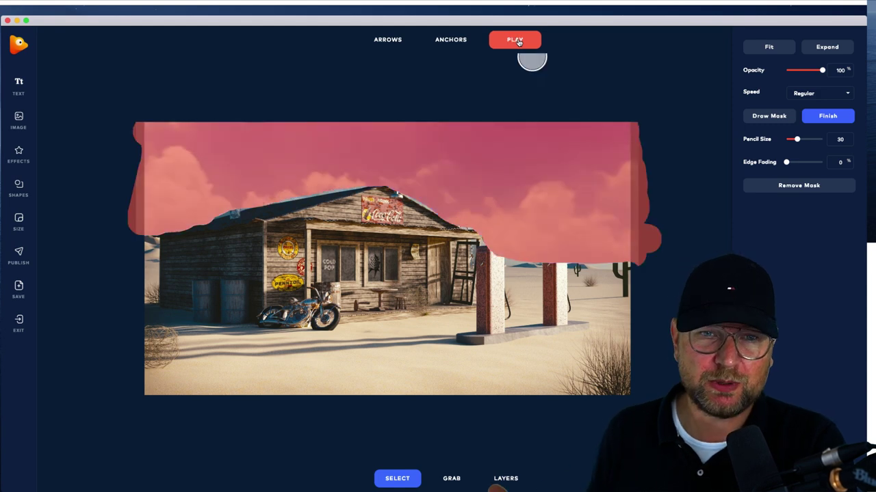
Try the first Bokeh overlay on the gas station scene and delete the bokeh-1 layer
{"action": "left_click", "coordinate": [18, 155]}
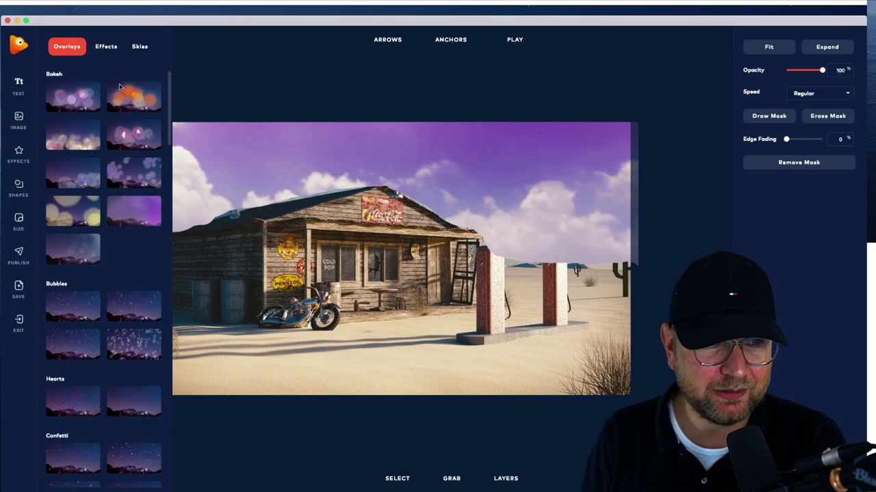
{"action": "left_click", "coordinate": [107, 48]}
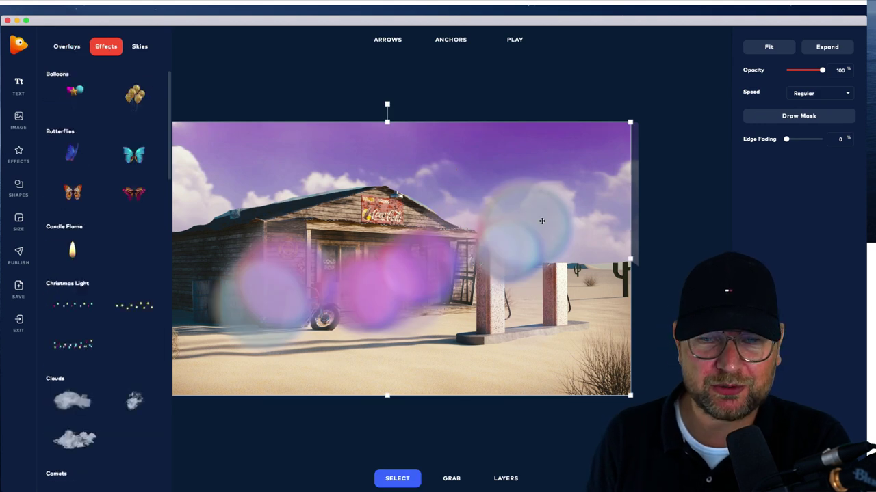
{"action": "left_click", "coordinate": [506, 478]}
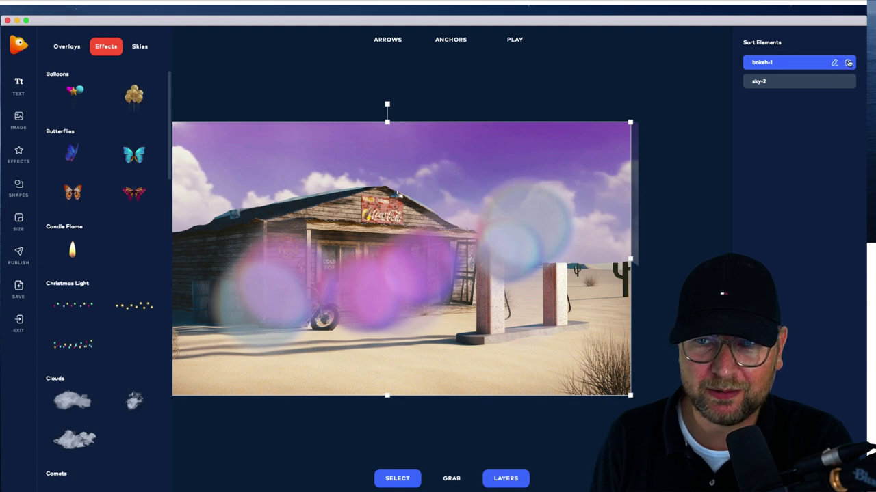
{"action": "left_click", "coordinate": [849, 63]}
{"action": "left_click", "coordinate": [420, 270]}
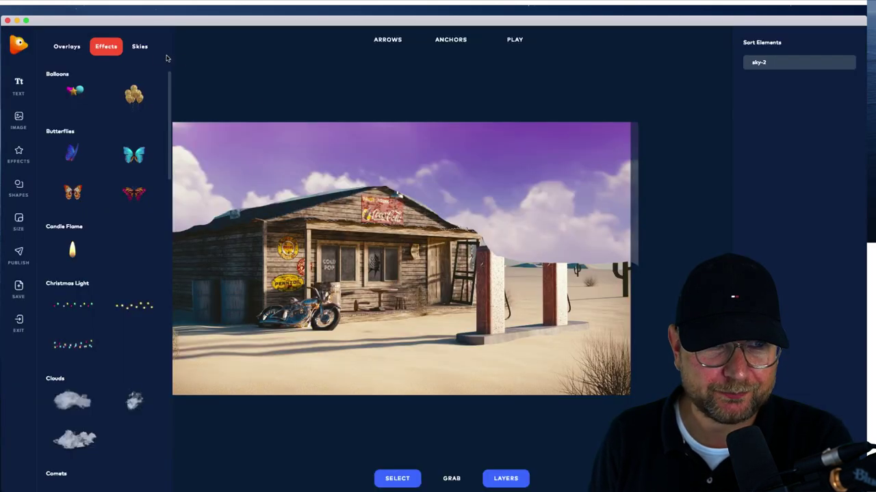
Add the first blue butterfly from the Butterflies effects to the gas station scene
{"action": "scroll", "coordinate": [116, 121], "scroll_direction": "down", "scroll_amount": 10}
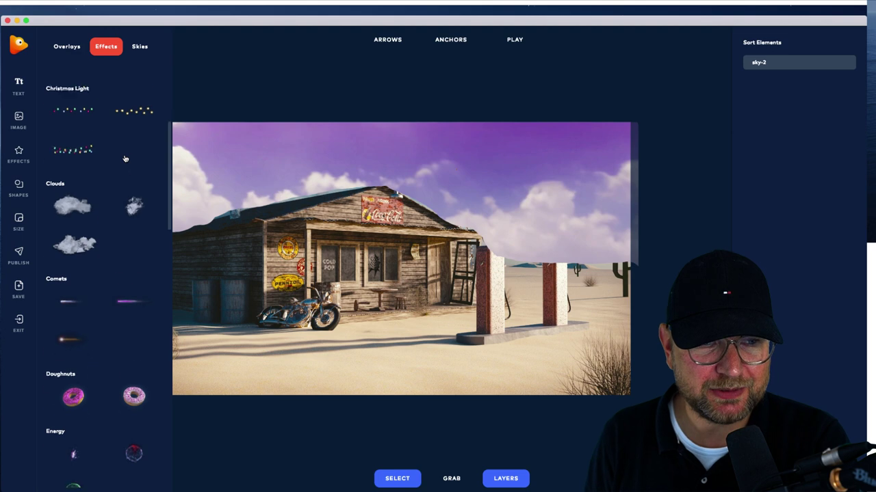
{"action": "scroll", "coordinate": [125, 158], "scroll_direction": "down", "scroll_amount": 1}
{"action": "scroll", "coordinate": [110, 159], "scroll_direction": "up", "scroll_amount": 5}
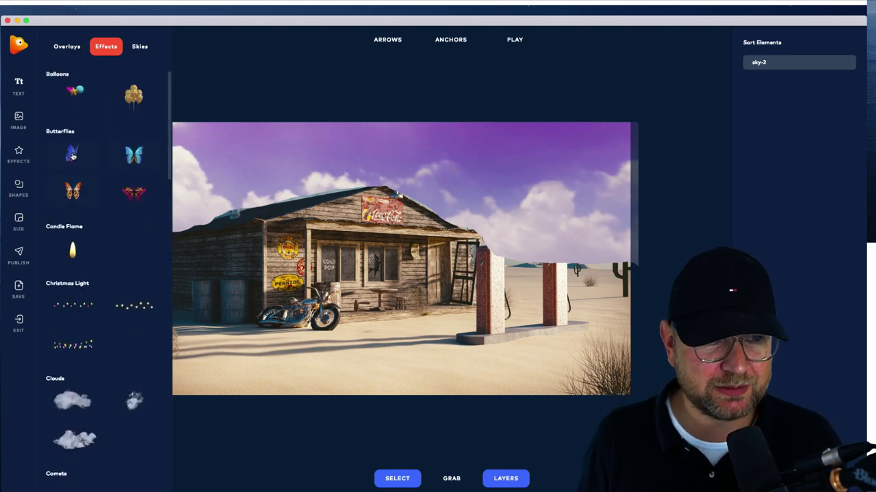
{"action": "left_click", "coordinate": [72, 156]}
{"action": "left_click", "coordinate": [437, 205]}
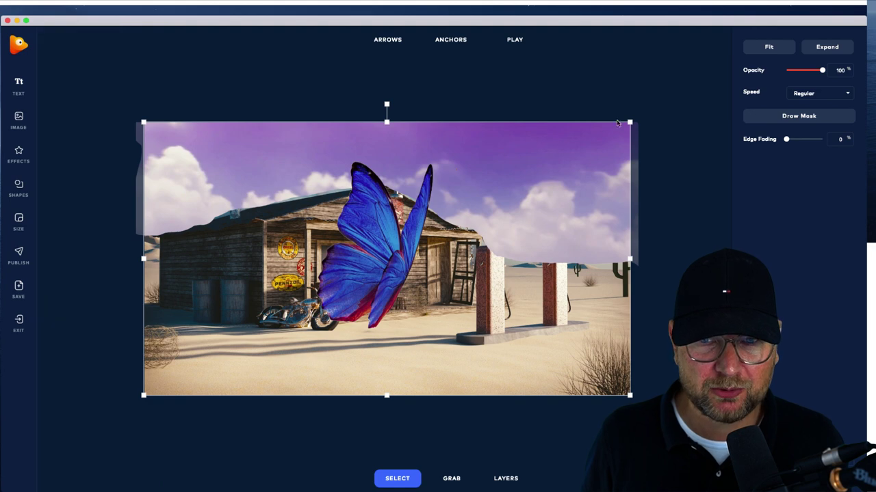
Shrink the butterfly and place it beside the motorcycle, then play and stop the preview
{"action": "left_click_drag", "start_coordinate": [629, 122], "coordinate": [327, 270]}
{"action": "left_click_drag", "start_coordinate": [248, 338], "coordinate": [258, 327]}
{"action": "left_click", "coordinate": [515, 40]}
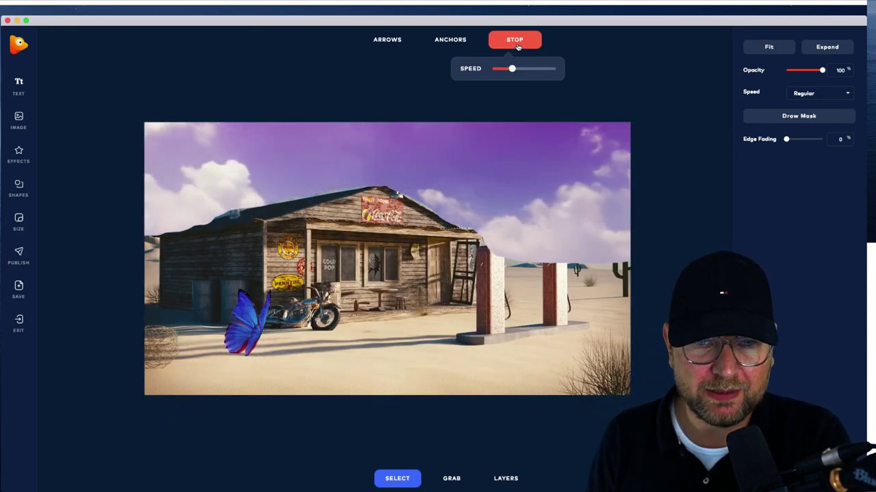
{"action": "left_click", "coordinate": [517, 45]}
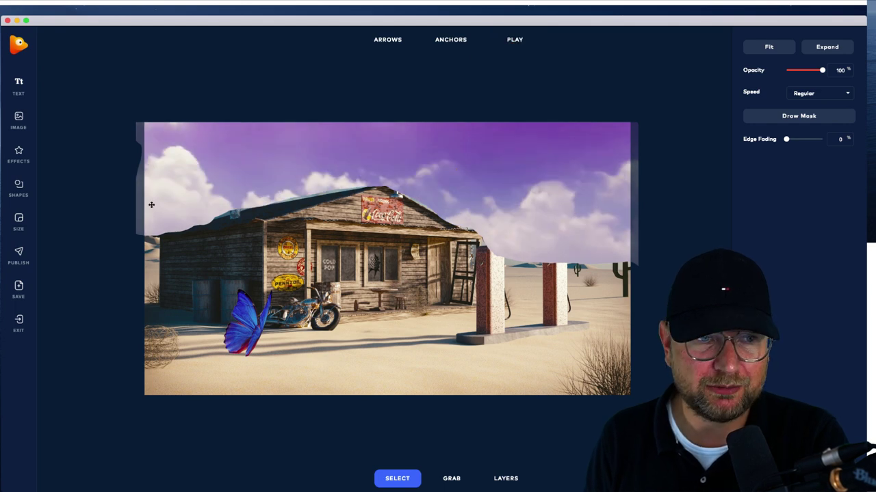
Exit the gas station project without saving and import tennis.jpg from the Downloads folder
{"action": "left_click", "coordinate": [19, 320]}
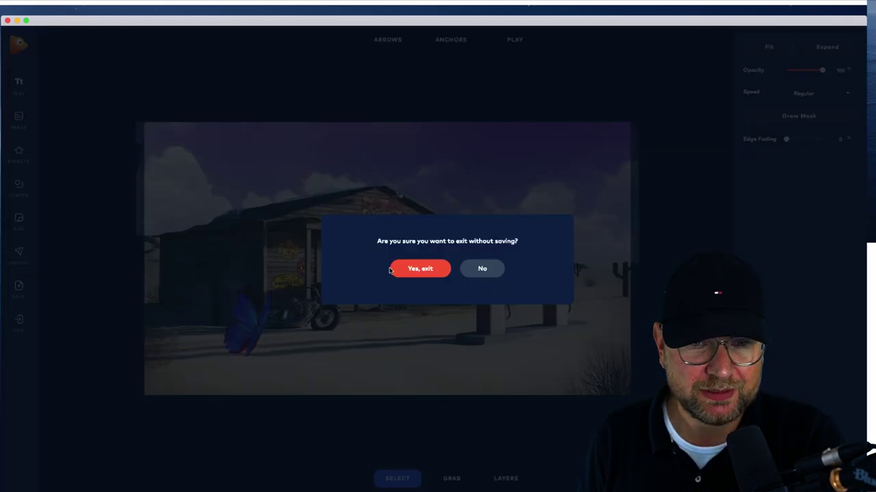
{"action": "left_click", "coordinate": [431, 271]}
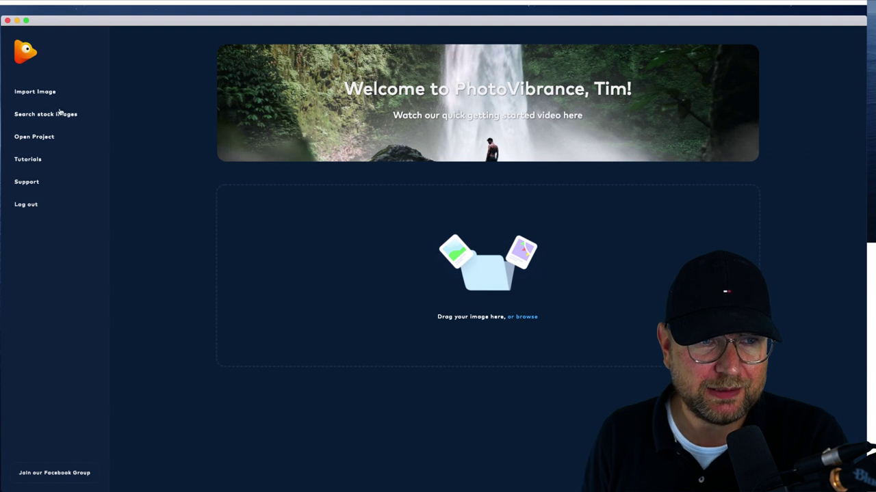
{"action": "left_click", "coordinate": [523, 318]}
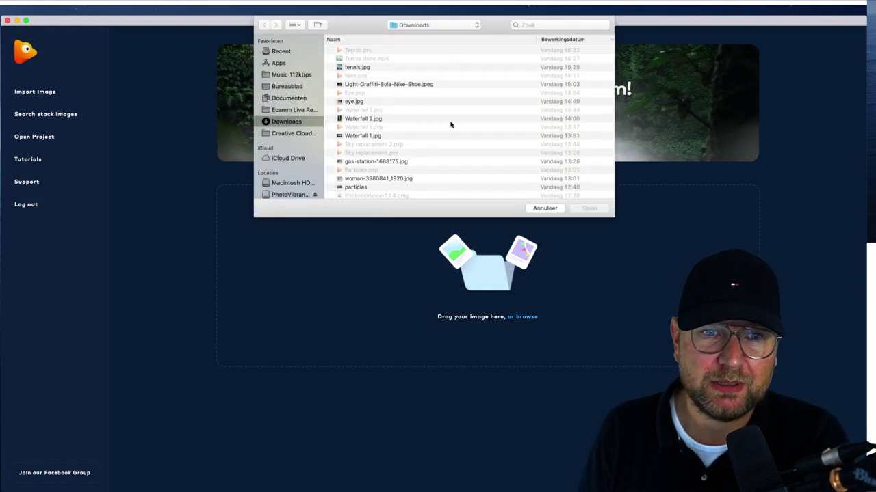
{"action": "left_click", "coordinate": [359, 68]}
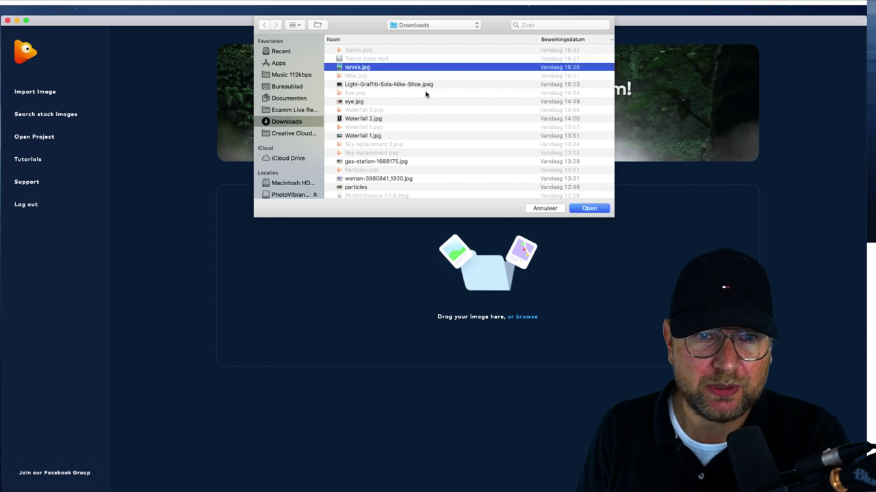
{"action": "left_click", "coordinate": [589, 209]}
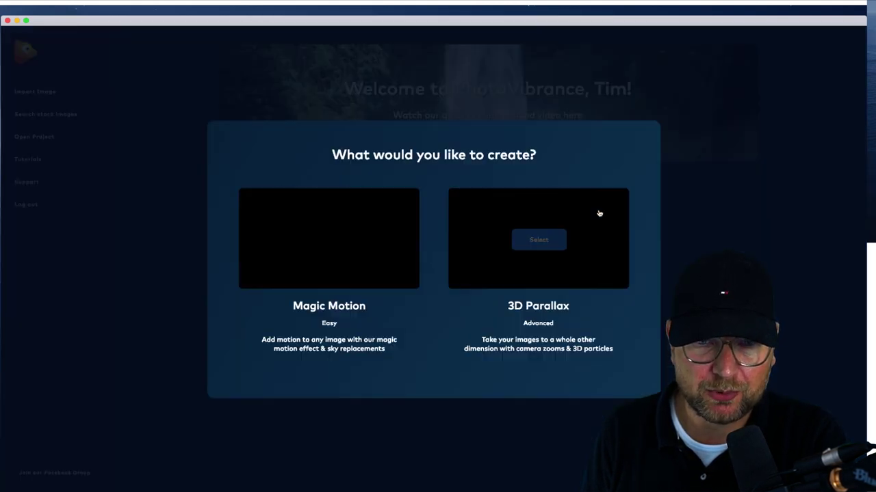
Create a 3D Parallax project from the tennis photo at its original 3072 x 3840 size
{"action": "left_click", "coordinate": [538, 239]}
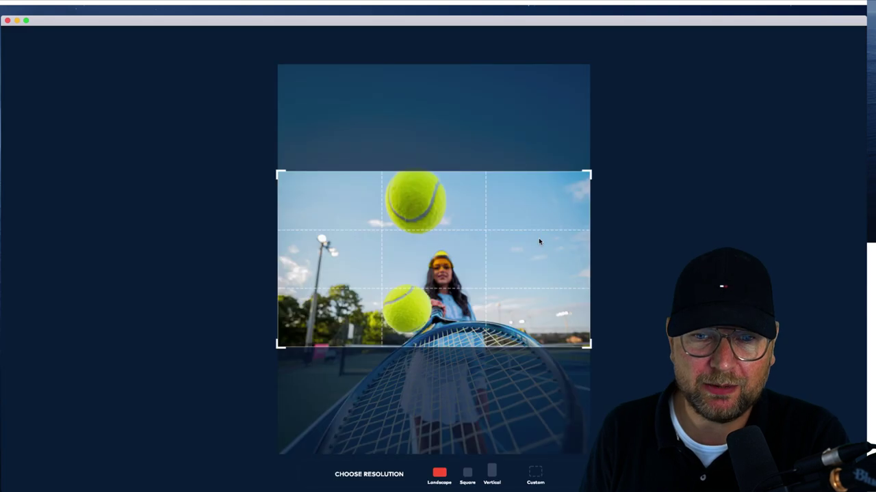
{"action": "left_click", "coordinate": [537, 473]}
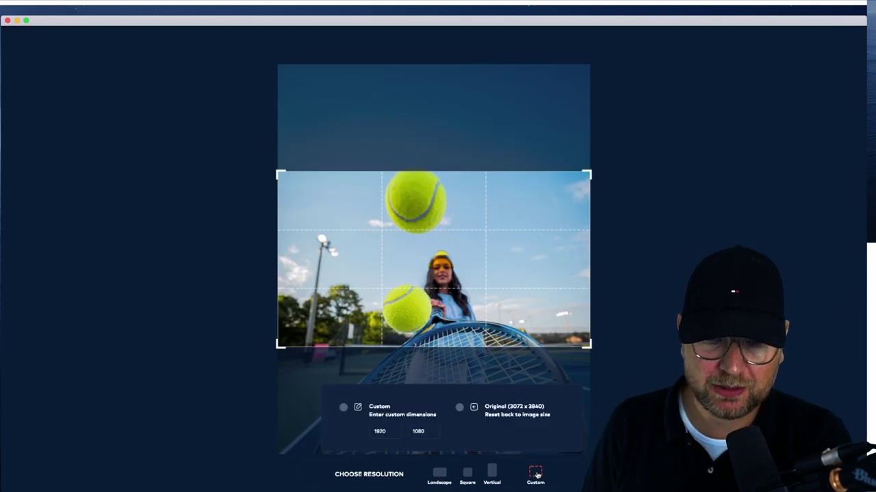
{"action": "left_click", "coordinate": [460, 409]}
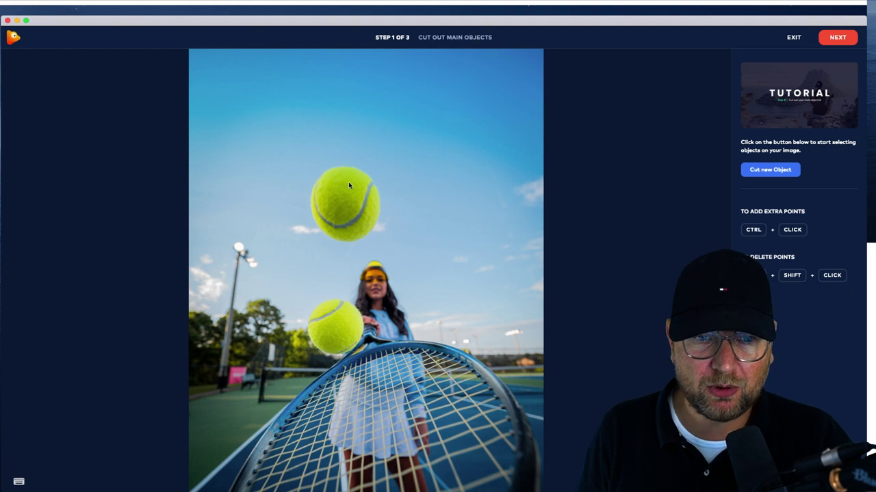
Cut out the upper tennis ball as a new object and continue to filling the background
{"action": "left_click", "coordinate": [756, 173]}
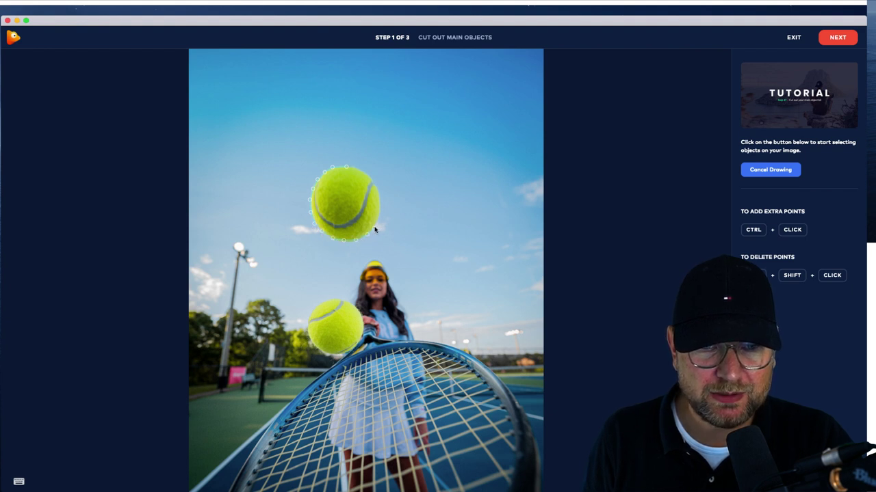
{"action": "left_click", "coordinate": [346, 167]}
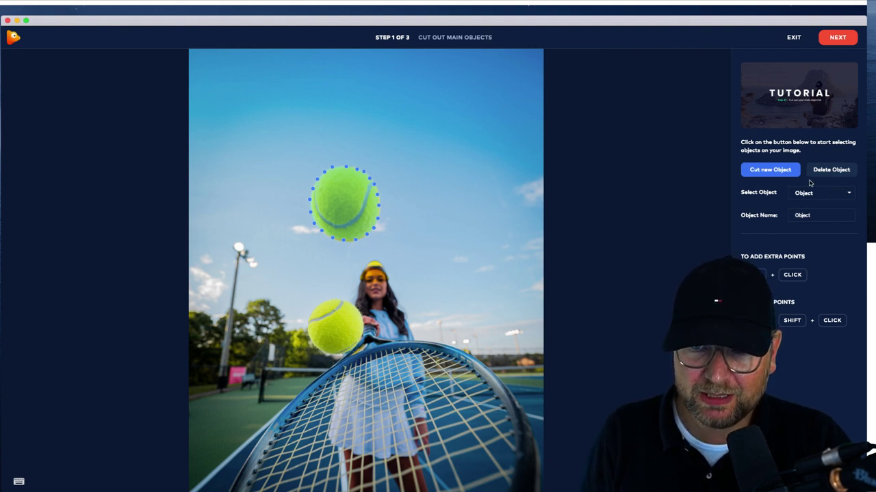
{"action": "left_click", "coordinate": [839, 39]}
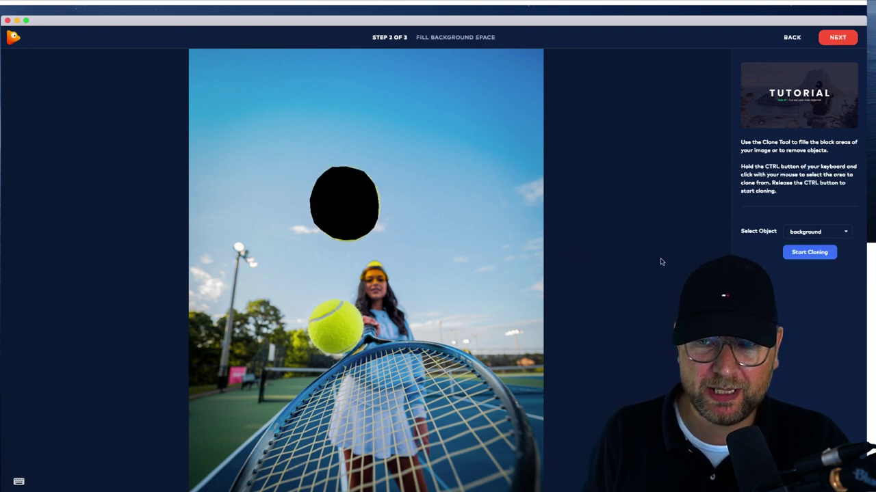
Fill the black ball-shaped hole in the background by cloning nearby sky over it at radius 40
{"action": "left_click", "coordinate": [813, 231]}
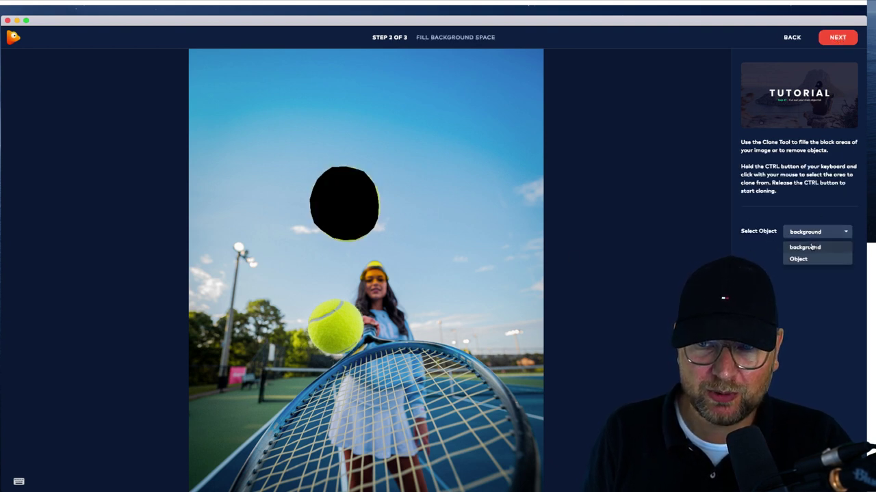
{"action": "left_click", "coordinate": [809, 248]}
{"action": "left_click", "coordinate": [814, 254]}
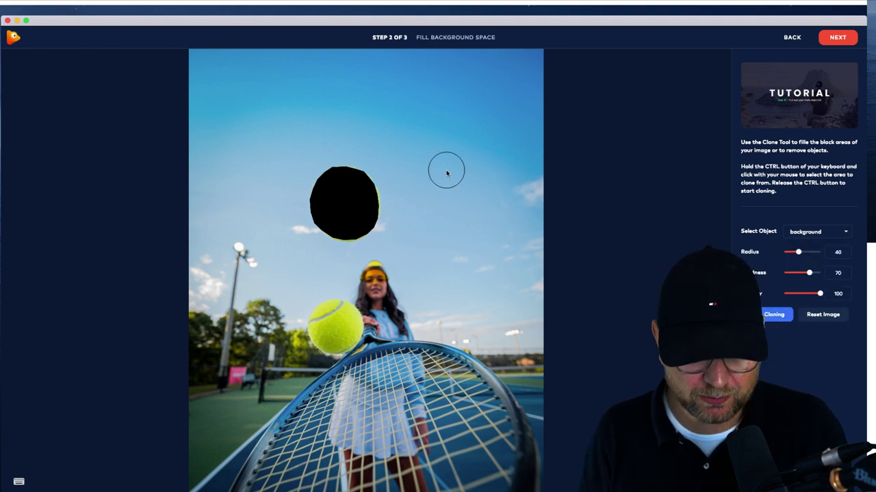
{"action": "key", "text": "ctrl"}
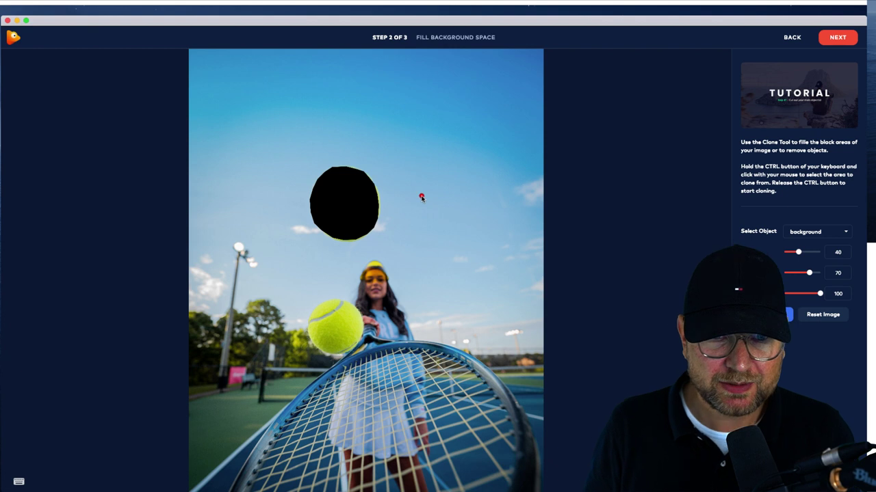
{"action": "left_click", "coordinate": [426, 198], "text": "ctrl"}
{"action": "mouse_move", "coordinate": [390, 201]}
{"action": "left_mouse_down"}
{"action": "mouse_move", "coordinate": [376, 210]}
{"action": "mouse_move", "coordinate": [358, 184]}
{"action": "mouse_move", "coordinate": [328, 179]}
{"action": "mouse_move", "coordinate": [327, 212]}
{"action": "mouse_move", "coordinate": [376, 212]}
{"action": "mouse_move", "coordinate": [372, 223]}
{"action": "left_mouse_up"}
{"action": "left_click", "coordinate": [438, 225], "text": "ctrl"}
{"action": "mouse_move", "coordinate": [313, 230]}
{"action": "left_mouse_down"}
{"action": "mouse_move", "coordinate": [312, 186]}
{"action": "mouse_move", "coordinate": [344, 191]}
{"action": "mouse_move", "coordinate": [322, 210]}
{"action": "left_mouse_up"}
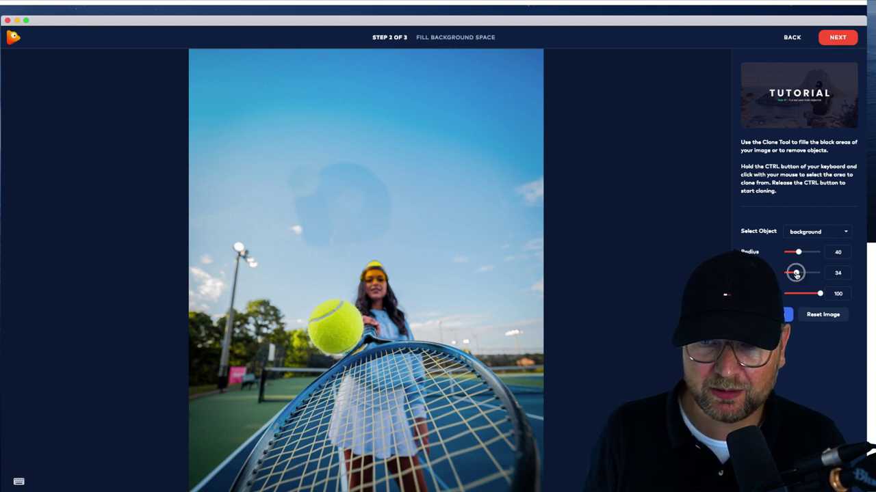
Blend the filled patch into the sky by cloning over it with the brush edge value at 24, then finish the background fill
{"action": "mouse_move", "coordinate": [442, 220]}
{"action": "left_mouse_down"}
{"action": "mouse_move", "coordinate": [390, 218]}
{"action": "mouse_move", "coordinate": [379, 197]}
{"action": "mouse_move", "coordinate": [351, 181]}
{"action": "mouse_move", "coordinate": [280, 178]}
{"action": "mouse_move", "coordinate": [306, 180]}
{"action": "mouse_move", "coordinate": [297, 199]}
{"action": "mouse_move", "coordinate": [305, 221]}
{"action": "mouse_move", "coordinate": [328, 232]}
{"action": "mouse_move", "coordinate": [322, 190]}
{"action": "left_mouse_up"}
{"action": "mouse_move", "coordinate": [337, 159]}
{"action": "left_mouse_down"}
{"action": "mouse_move", "coordinate": [337, 191]}
{"action": "mouse_move", "coordinate": [354, 182]}
{"action": "left_mouse_up"}
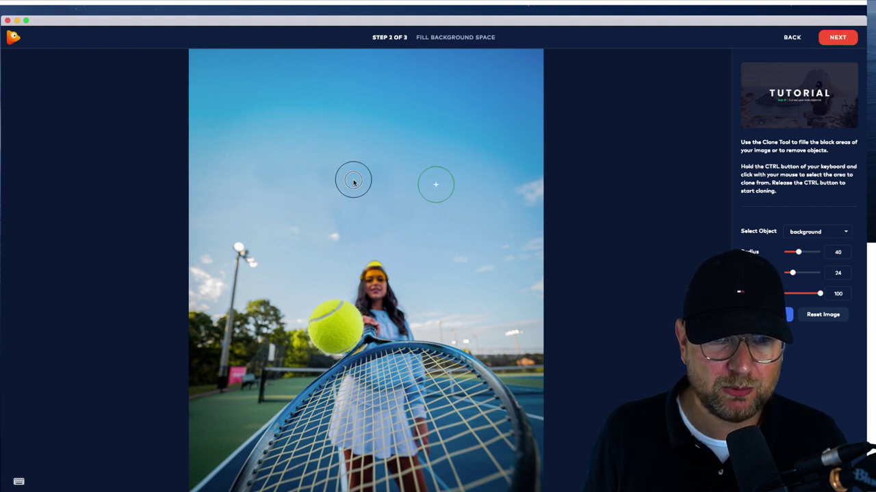
{"action": "mouse_move", "coordinate": [378, 245]}
{"action": "left_mouse_down"}
{"action": "mouse_move", "coordinate": [355, 236]}
{"action": "mouse_move", "coordinate": [375, 232]}
{"action": "mouse_move", "coordinate": [366, 225]}
{"action": "mouse_move", "coordinate": [362, 232]}
{"action": "mouse_move", "coordinate": [329, 215]}
{"action": "mouse_move", "coordinate": [342, 208]}
{"action": "mouse_move", "coordinate": [336, 208]}
{"action": "left_mouse_up"}
{"action": "left_click", "coordinate": [255, 202], "text": "ctrl"}
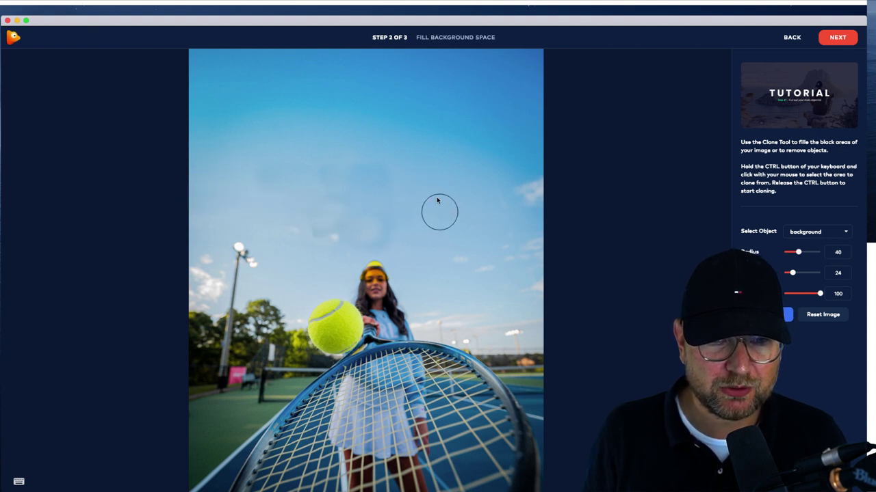
{"action": "mouse_move", "coordinate": [312, 238]}
{"action": "left_mouse_down"}
{"action": "mouse_move", "coordinate": [383, 227]}
{"action": "mouse_move", "coordinate": [375, 202]}
{"action": "mouse_move", "coordinate": [344, 180]}
{"action": "mouse_move", "coordinate": [330, 187]}
{"action": "mouse_move", "coordinate": [360, 207]}
{"action": "mouse_move", "coordinate": [402, 182]}
{"action": "left_mouse_up"}
{"action": "left_click", "coordinate": [260, 214], "text": "ctrl"}
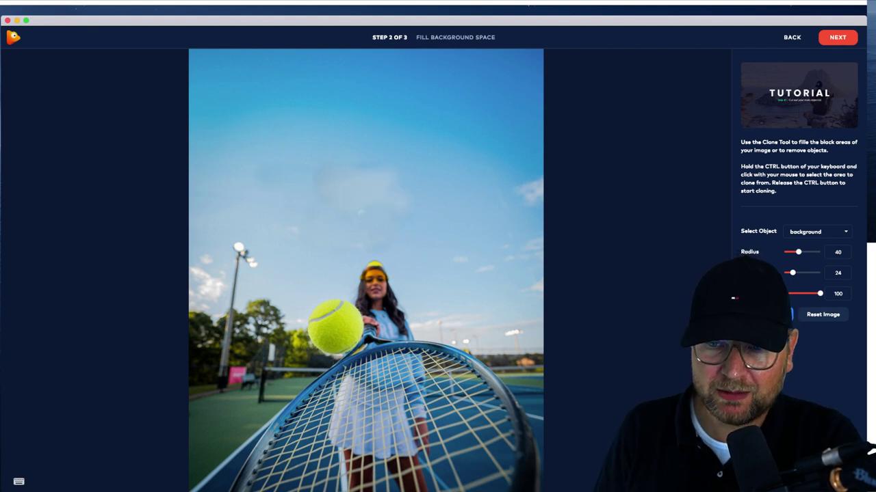
{"action": "left_click", "coordinate": [787, 315]}
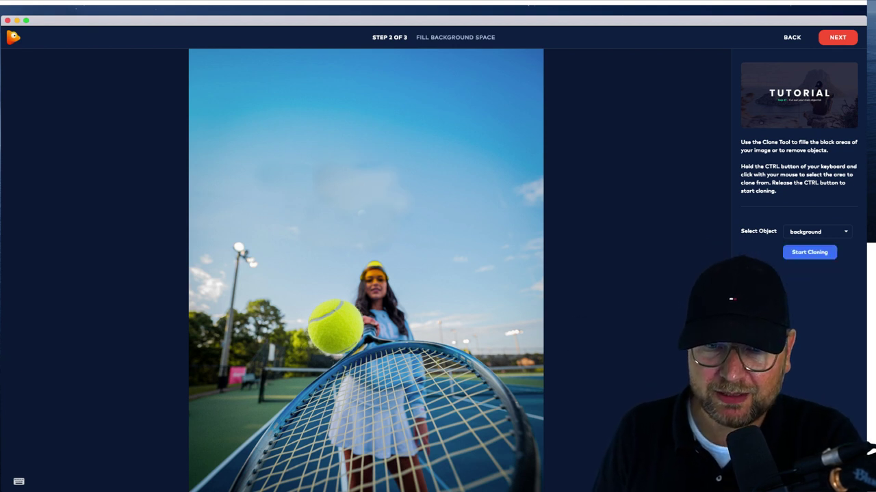
{"action": "left_click", "coordinate": [829, 39]}
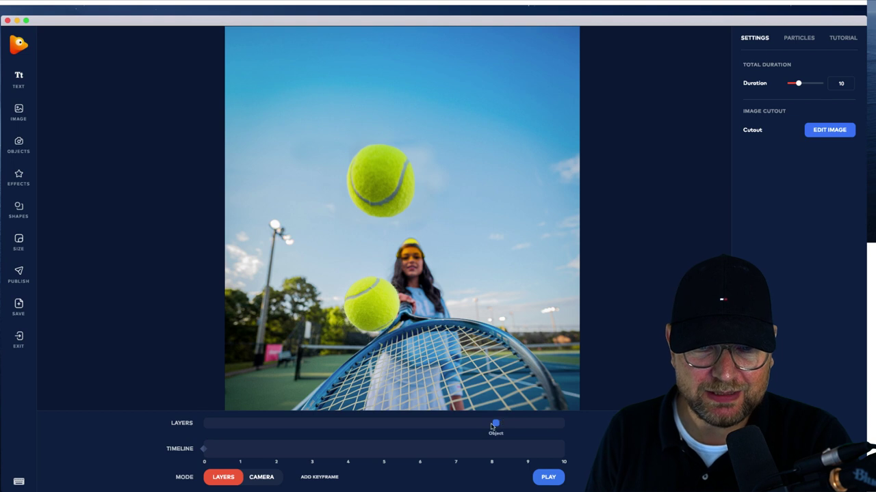
Add a camera keyframe between 3 and 4 seconds and zoom the camera in to scale 11
{"action": "mouse_move", "coordinate": [494, 423]}
{"action": "left_mouse_down"}
{"action": "mouse_move", "coordinate": [294, 414]}
{"action": "mouse_move", "coordinate": [492, 425]}
{"action": "left_mouse_up"}
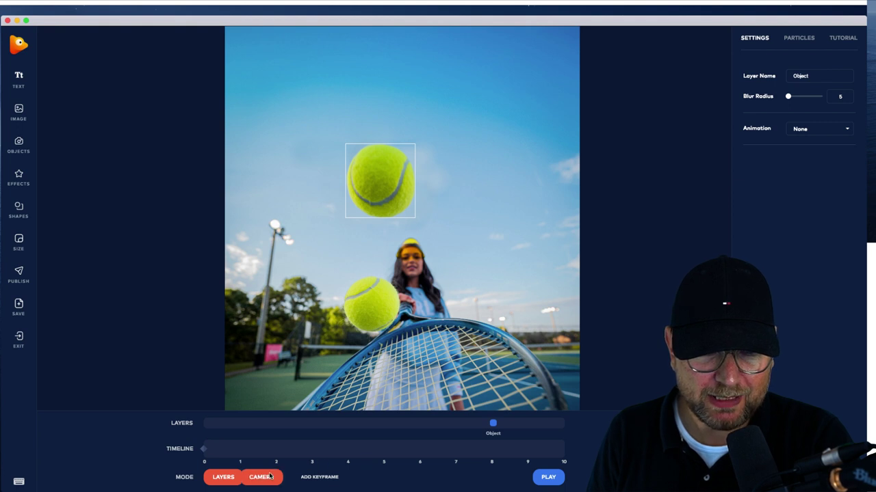
{"action": "left_click", "coordinate": [322, 478]}
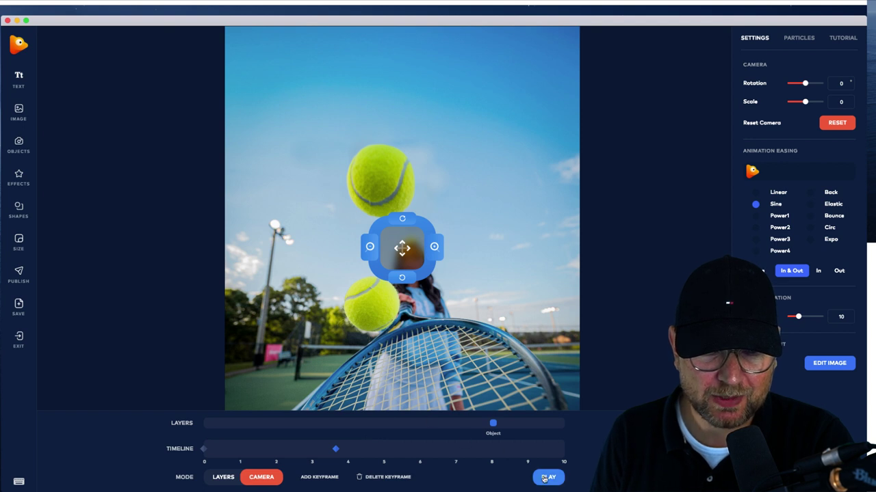
{"action": "left_click", "coordinate": [434, 247]}
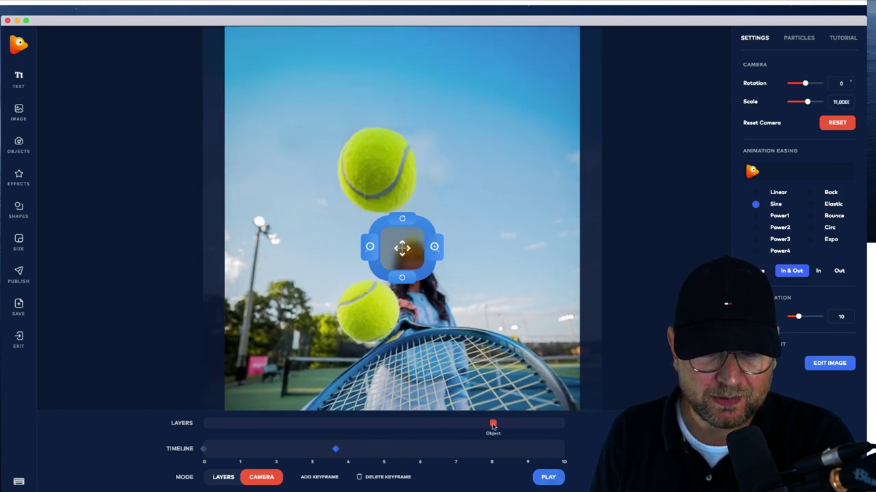
Bring the cut-out ball layer much closer to the camera and shift the camera's center up onto the ball
{"action": "mouse_move", "coordinate": [492, 425]}
{"action": "left_mouse_down"}
{"action": "mouse_move", "coordinate": [522, 421]}
{"action": "mouse_move", "coordinate": [282, 430]}
{"action": "mouse_move", "coordinate": [313, 426]}
{"action": "mouse_move", "coordinate": [276, 428]}
{"action": "mouse_move", "coordinate": [315, 427]}
{"action": "mouse_move", "coordinate": [269, 429]}
{"action": "mouse_move", "coordinate": [452, 422]}
{"action": "mouse_move", "coordinate": [240, 422]}
{"action": "mouse_move", "coordinate": [283, 424]}
{"action": "left_mouse_up"}
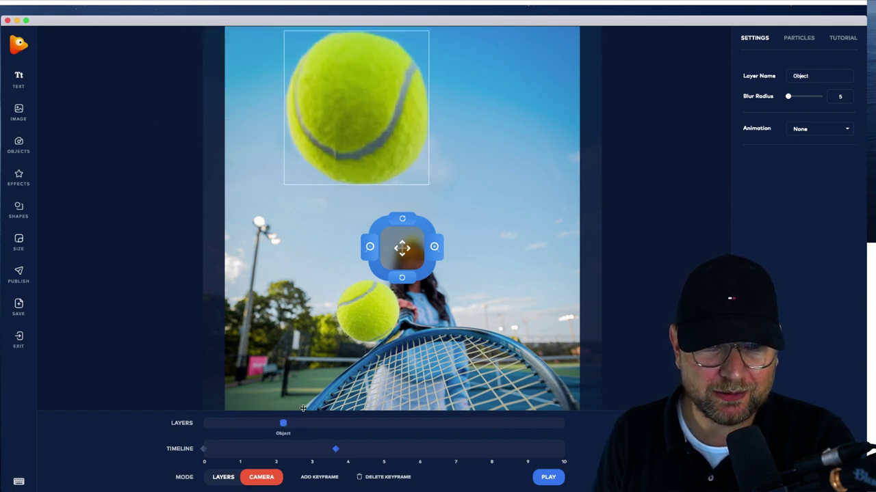
{"action": "left_click", "coordinate": [375, 270]}
{"action": "left_click_drag", "start_coordinate": [399, 250], "coordinate": [383, 189]}
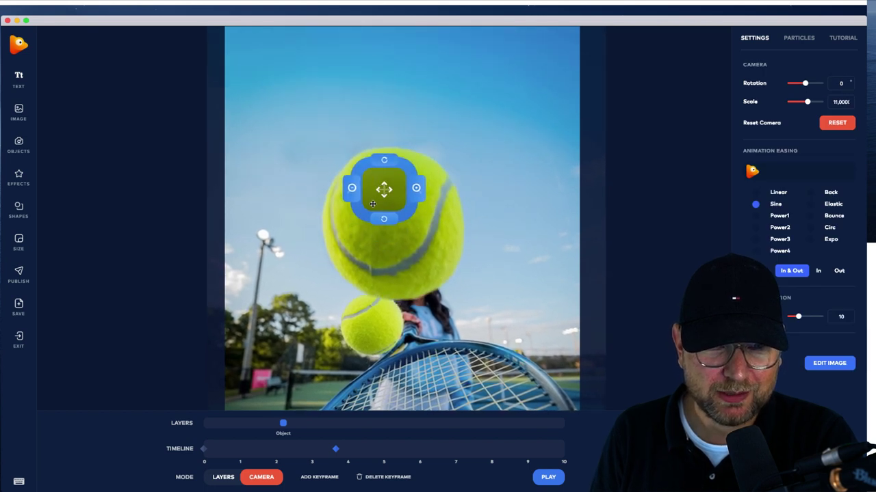
Zoom the camera into the ball to scale 19 with the keyframe at 5 seconds, then play and stop the preview
{"action": "left_click", "coordinate": [415, 190]}
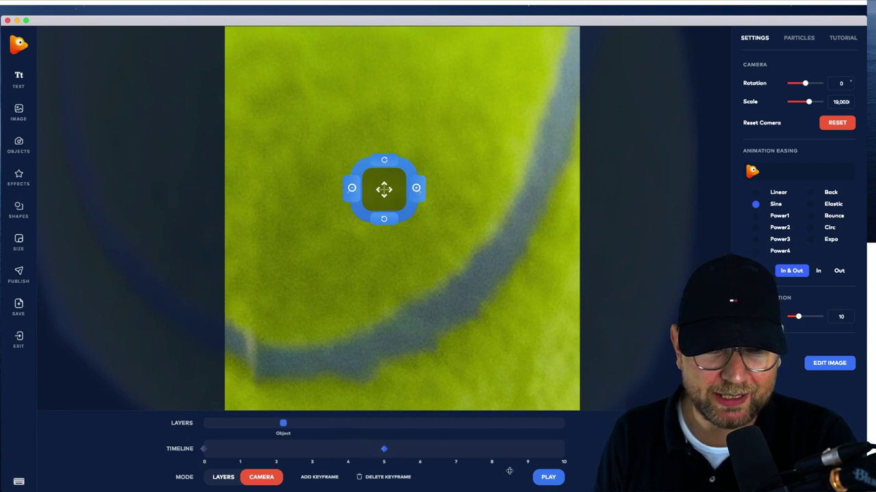
{"action": "left_click", "coordinate": [549, 478]}
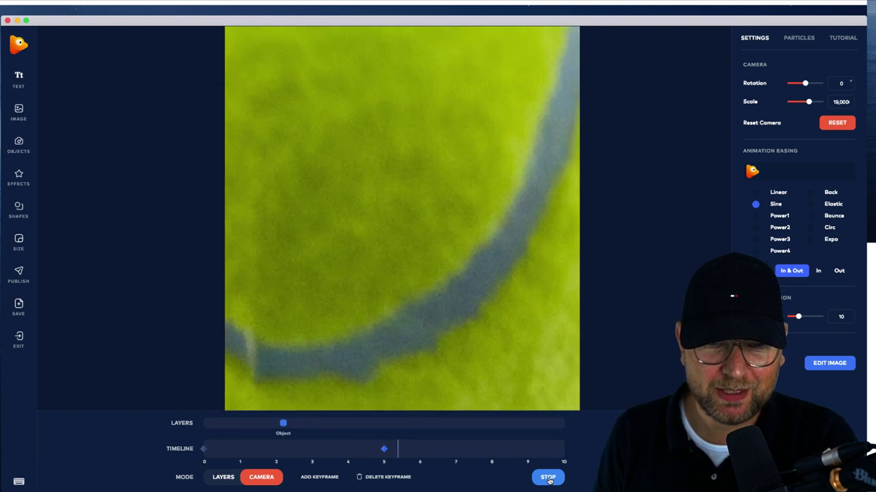
{"action": "left_click", "coordinate": [556, 483]}
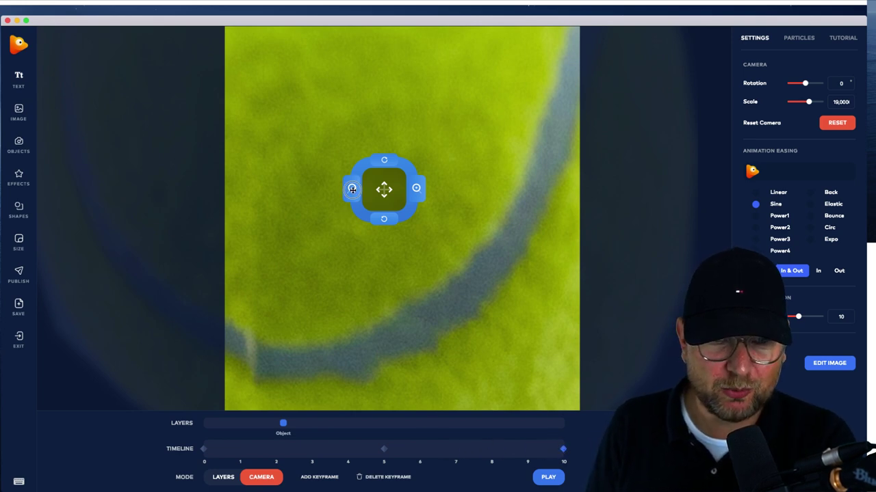
Zoom the camera out to scale 3 on the 10-second keyframe, then play and stop the preview
{"action": "left_click", "coordinate": [352, 189]}
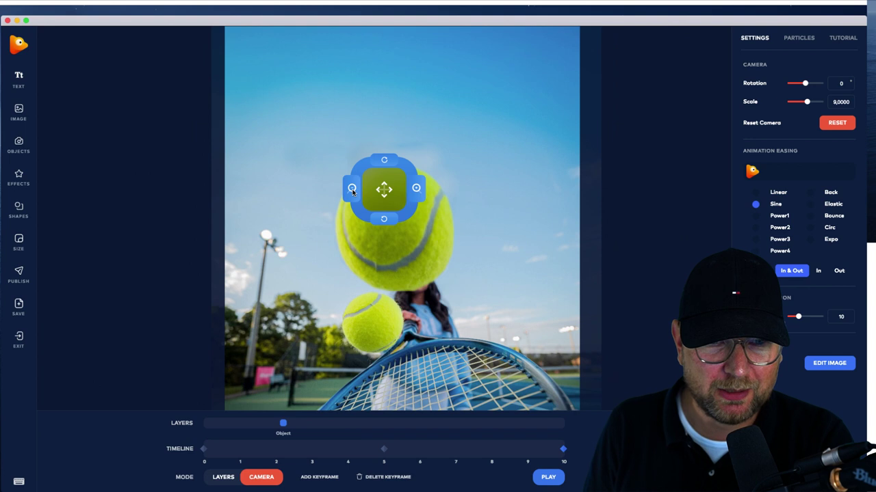
{"action": "left_click", "coordinate": [351, 188]}
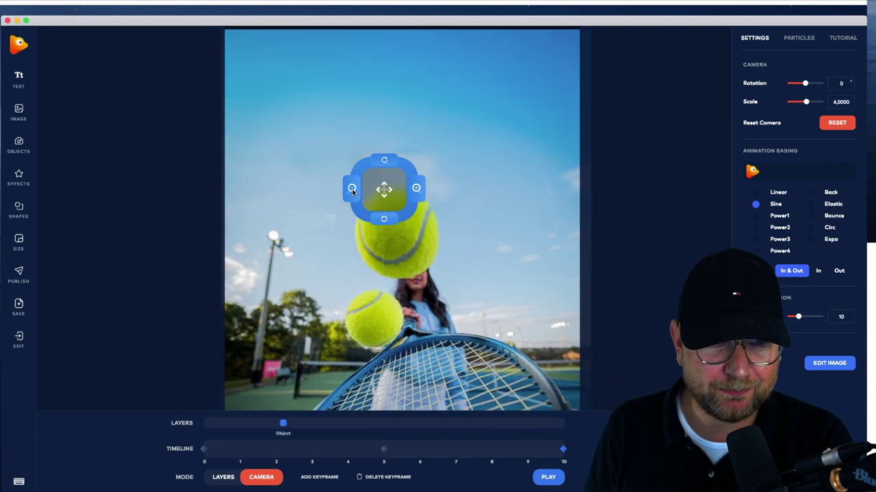
{"action": "left_click", "coordinate": [352, 189]}
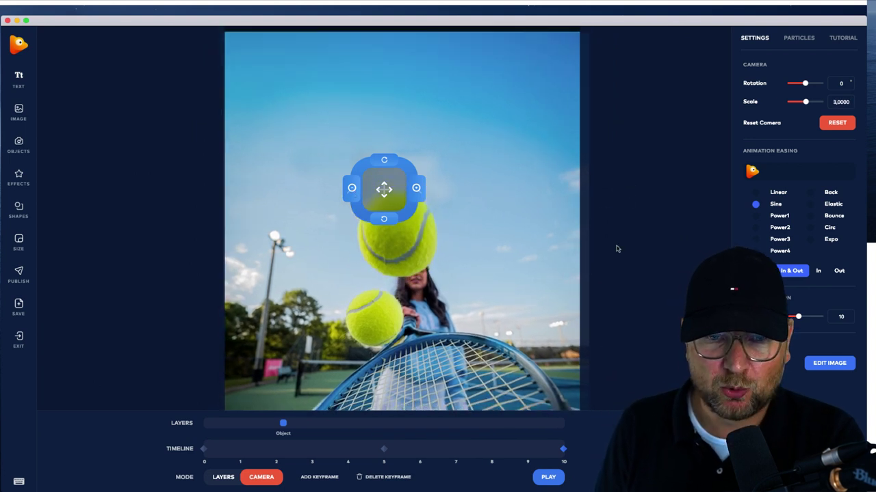
{"action": "left_click", "coordinate": [548, 478]}
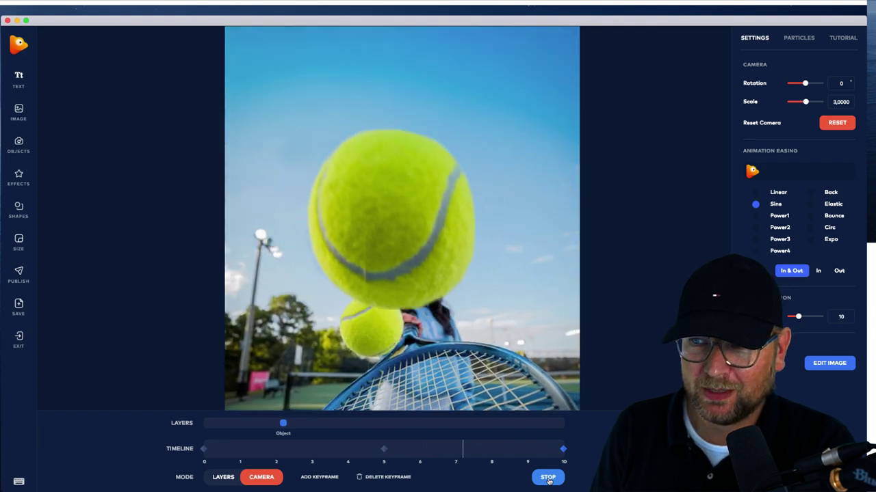
{"action": "left_click", "coordinate": [547, 478]}
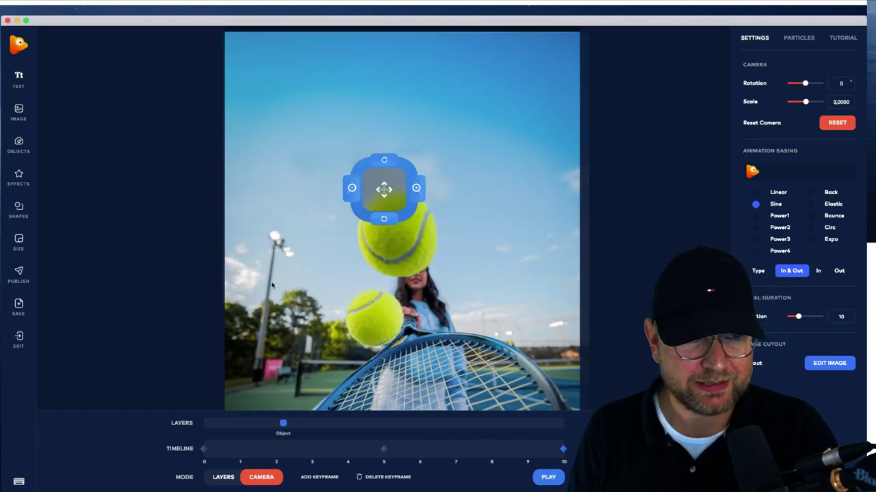
{"action": "left_click", "coordinate": [19, 145]}
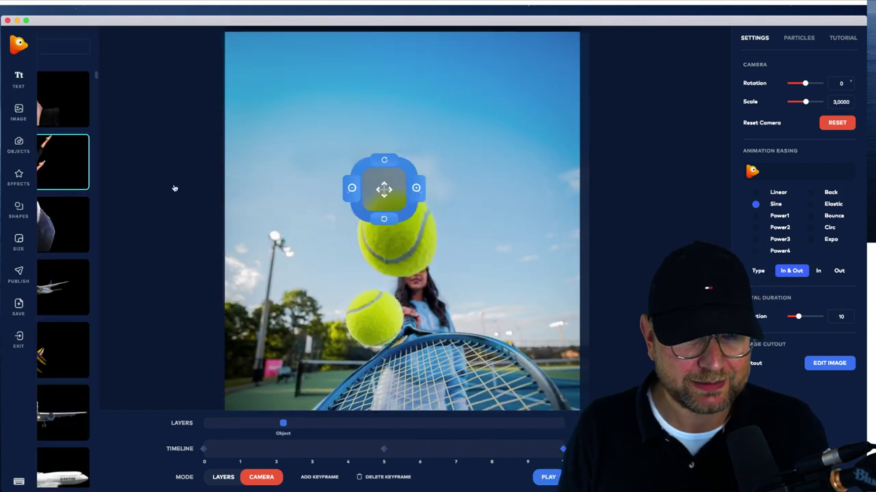
{"action": "scroll", "coordinate": [117, 190], "scroll_direction": "down", "scroll_amount": 15}
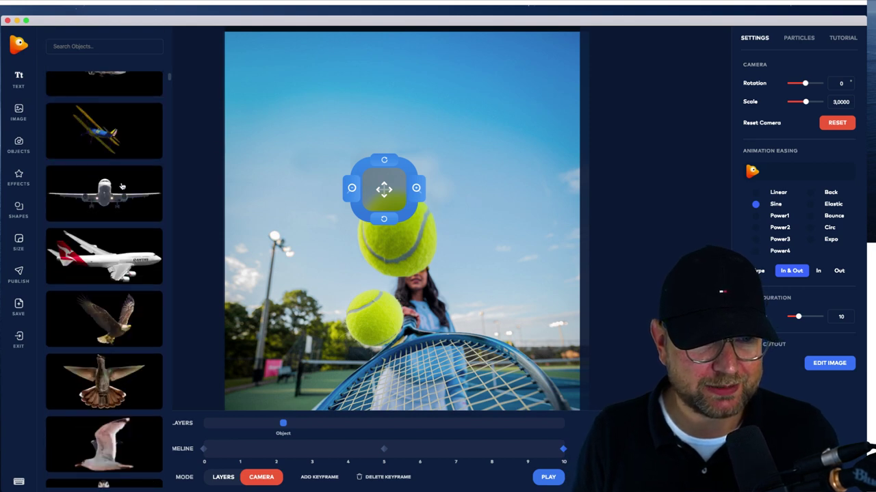
{"action": "scroll", "coordinate": [122, 186], "scroll_direction": "up", "scroll_amount": 15}
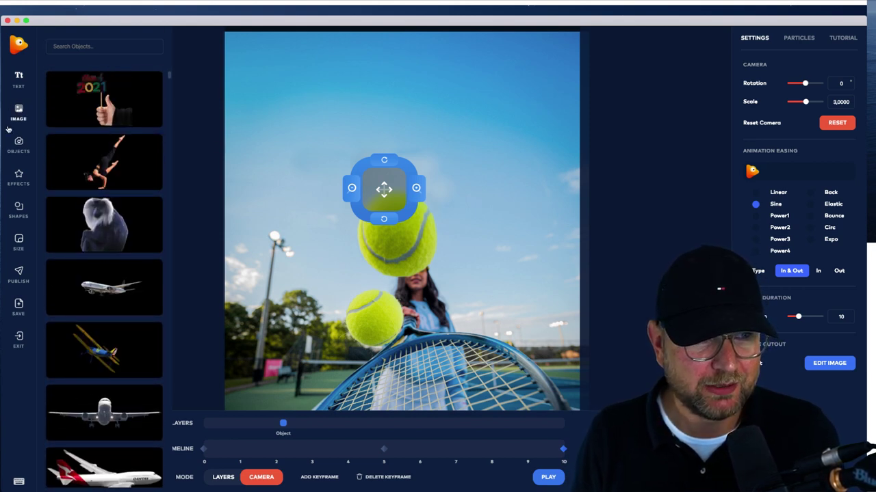
Add a text layer in the sky above the cut-out ball reading "Your First Lesson", split over two lines
{"action": "left_click", "coordinate": [18, 81]}
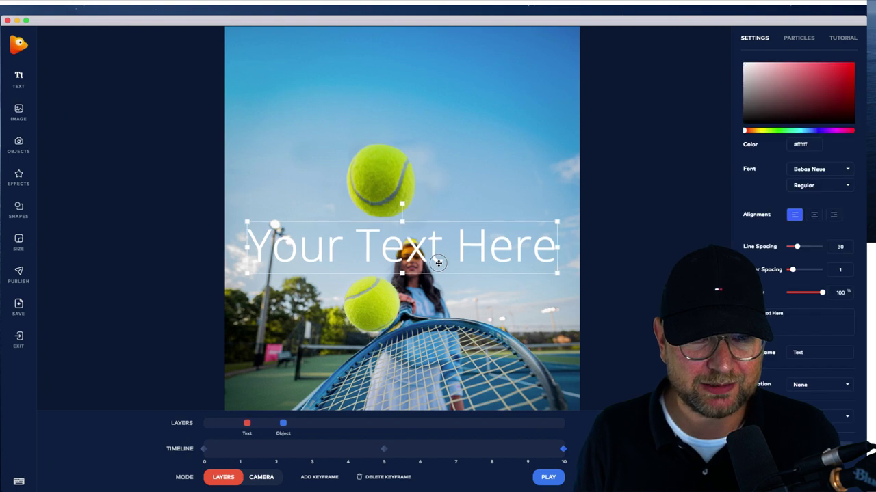
{"action": "left_click_drag", "start_coordinate": [431, 274], "coordinate": [441, 133]}
{"action": "double_click", "coordinate": [444, 129]}
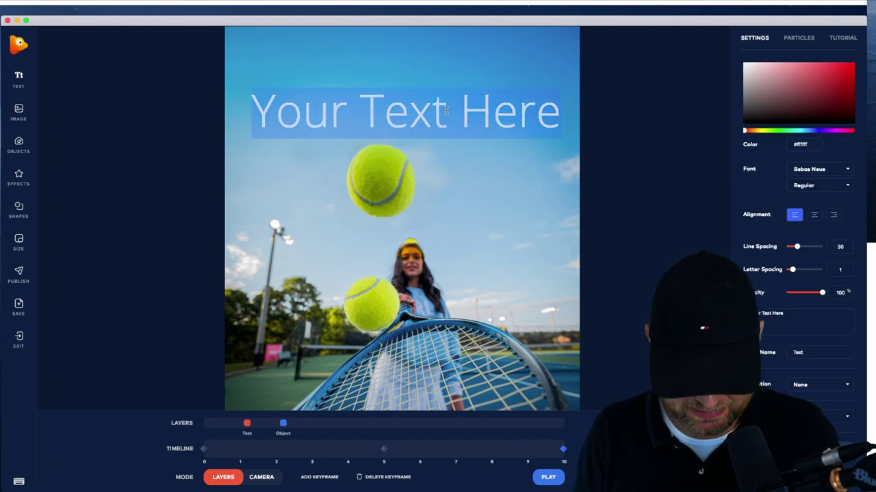
{"action": "type", "text": "Your First "}
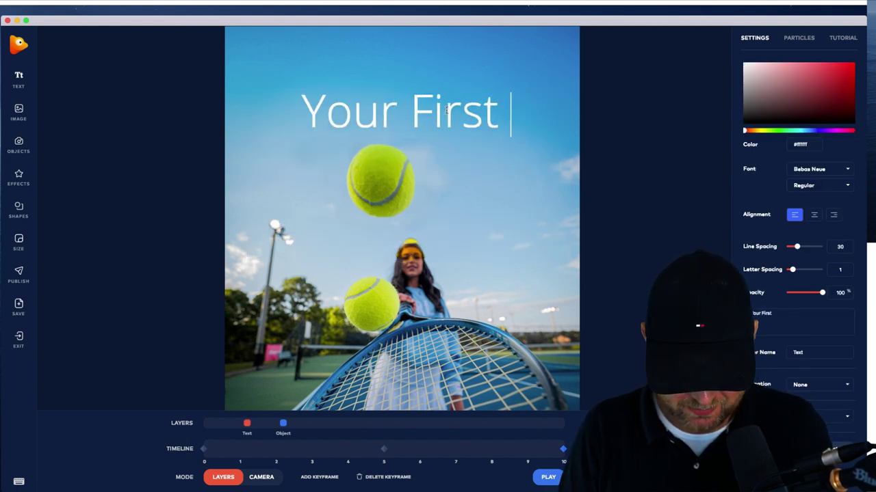
{"action": "type", "text": "Lesson"}
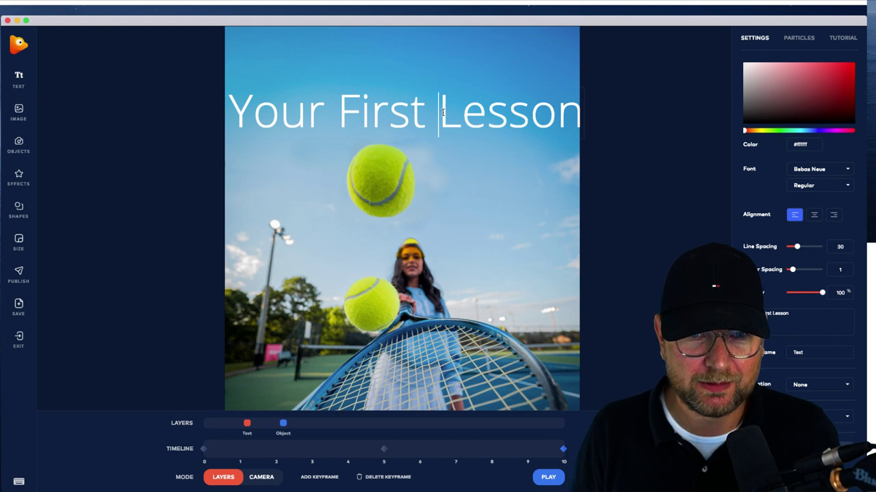
{"action": "key", "text": "Return"}
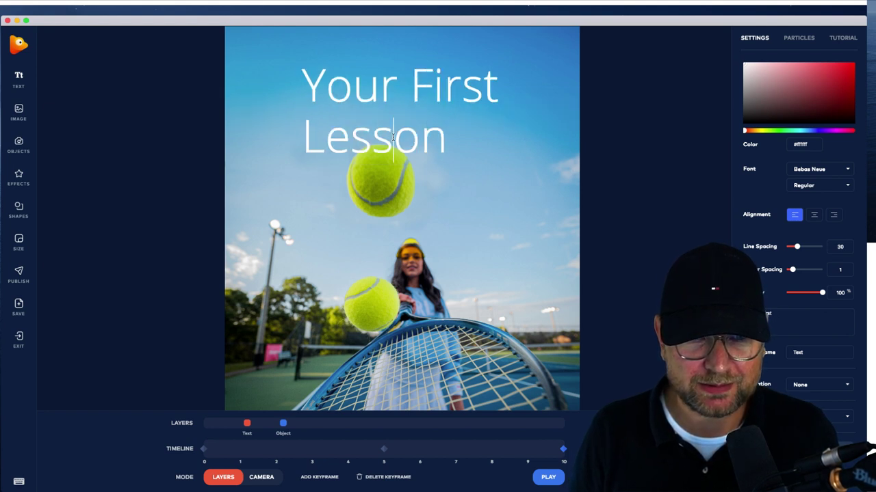
Center-align both lines of the heading text and set its letter spacing to -2
{"action": "key", "text": "super+a"}
{"action": "left_click", "coordinate": [814, 215]}
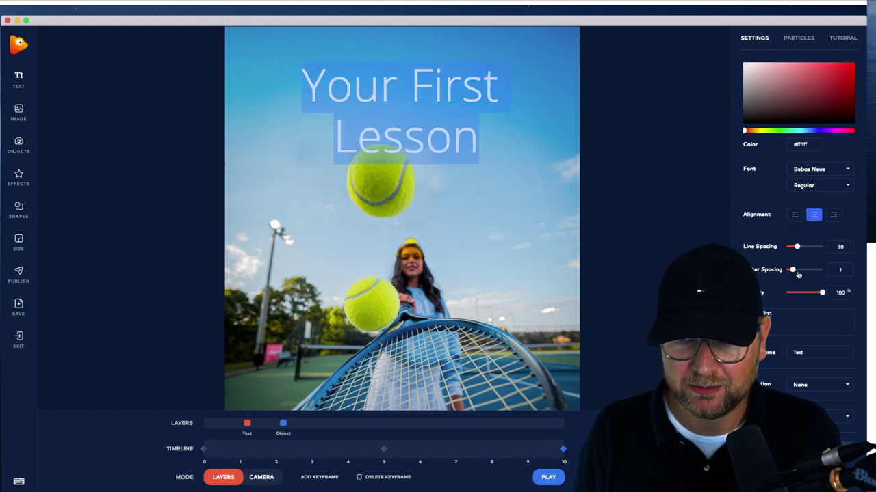
{"action": "left_click_drag", "start_coordinate": [792, 270], "coordinate": [791, 271]}
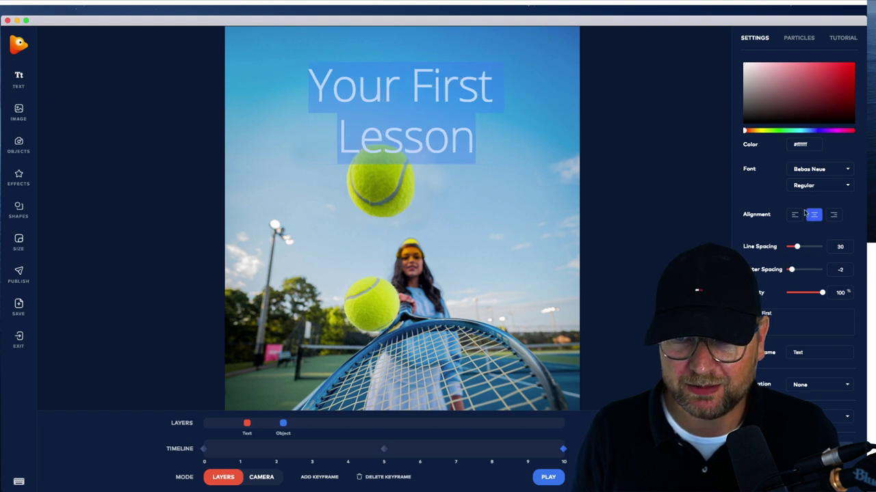
Set the heading in Bebas Neue with line spacing 21 and place it centered just above the upper ball
{"action": "left_click", "coordinate": [808, 171]}
{"action": "left_click", "coordinate": [805, 256]}
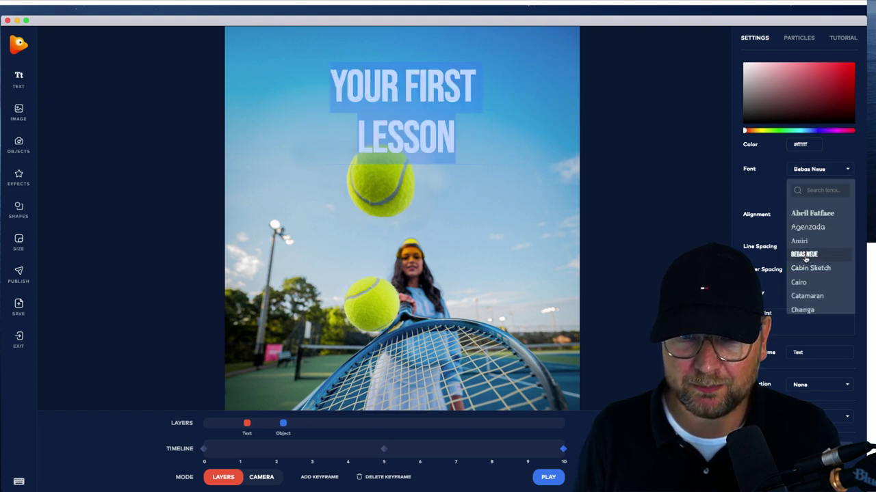
{"action": "left_click", "coordinate": [764, 254]}
{"action": "left_click_drag", "start_coordinate": [795, 249], "coordinate": [792, 249]}
{"action": "left_click", "coordinate": [485, 192]}
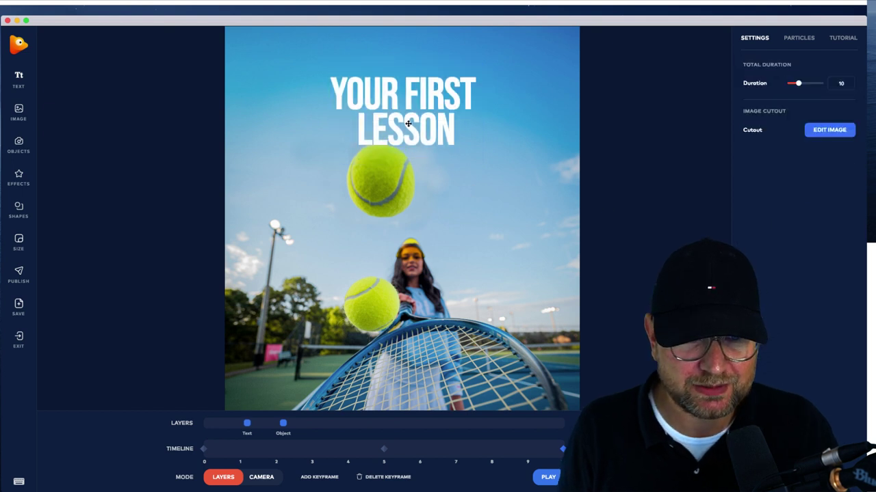
{"action": "left_click_drag", "start_coordinate": [408, 123], "coordinate": [390, 110]}
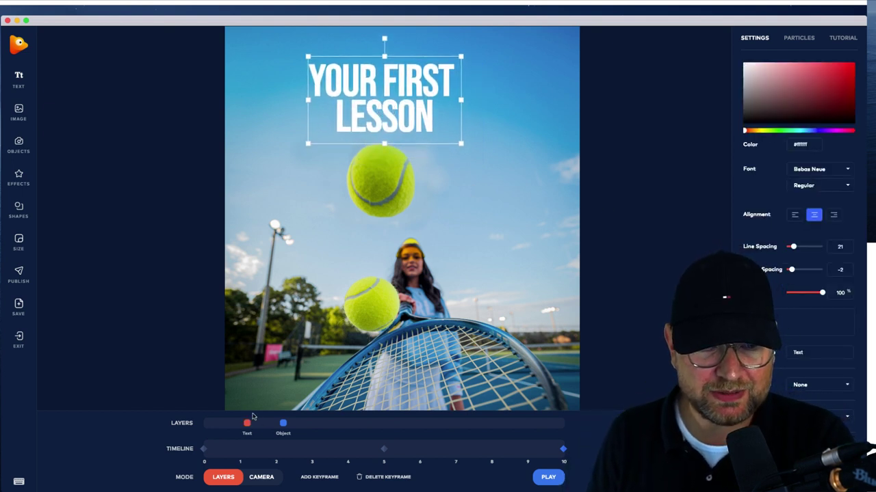
On the 5-second camera keyframe, send the text layer behind the ball layer and bring the ball layer slightly closer to the camera
{"action": "left_click", "coordinate": [384, 449]}
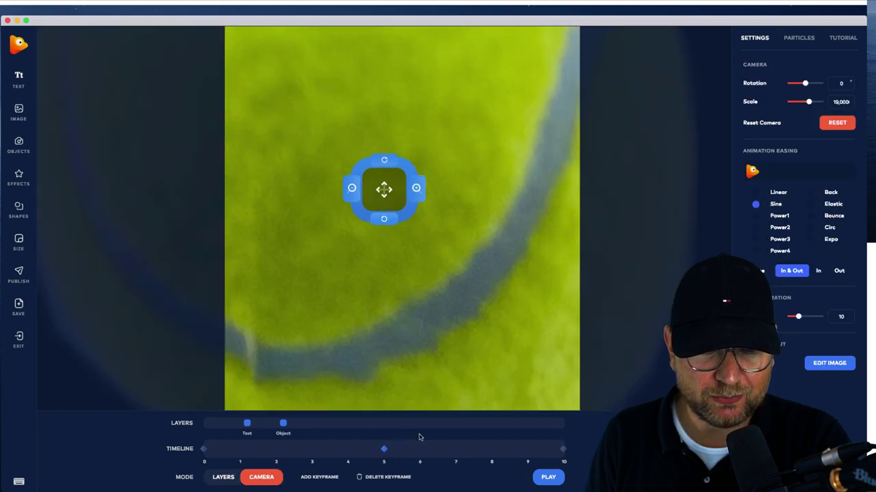
{"action": "left_click_drag", "start_coordinate": [248, 424], "coordinate": [360, 423]}
{"action": "left_click_drag", "start_coordinate": [283, 424], "coordinate": [269, 425]}
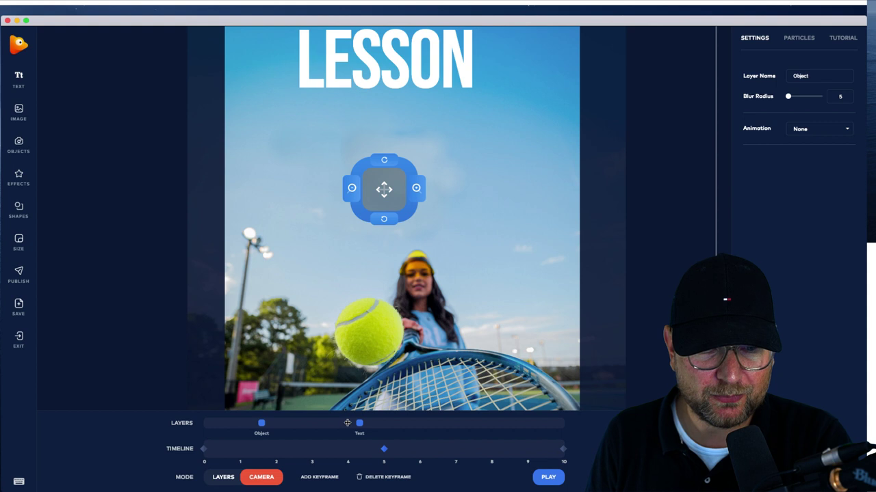
Push the text layer a little deeper and shift the 5-second camera up to frame the heading, then play the preview
{"action": "left_click_drag", "start_coordinate": [358, 425], "coordinate": [385, 423]}
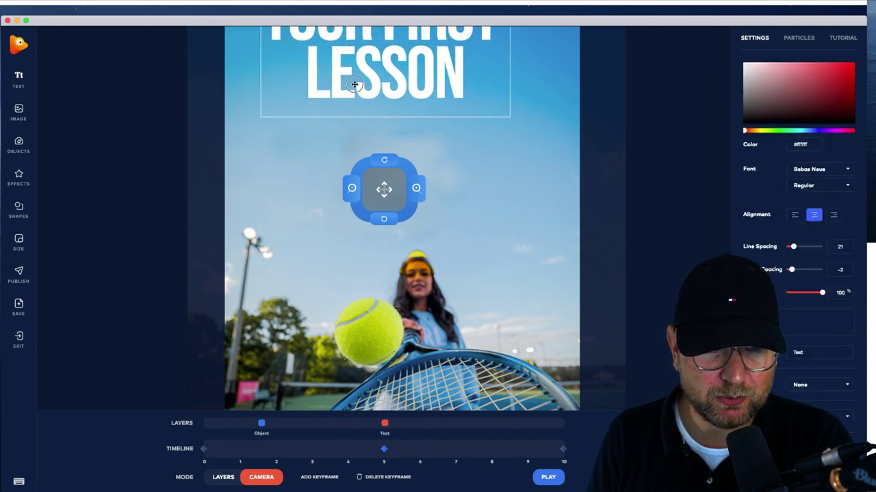
{"action": "left_click_drag", "start_coordinate": [382, 202], "coordinate": [345, 20]}
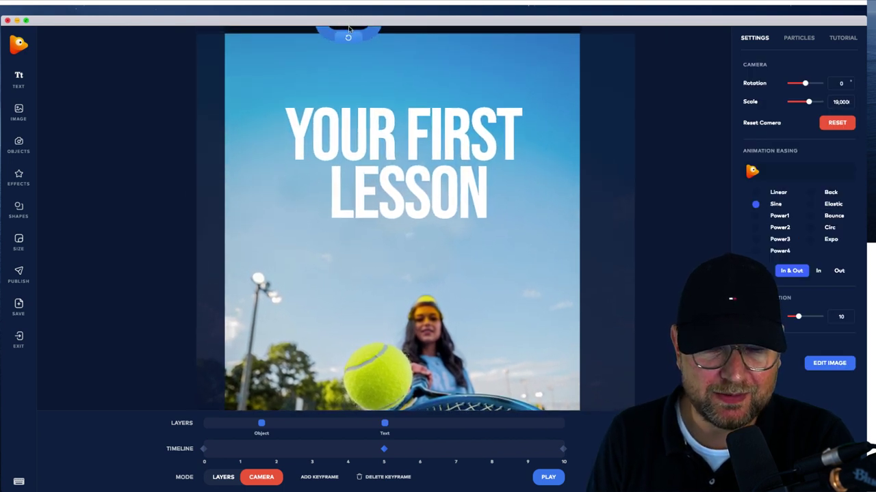
{"action": "left_click", "coordinate": [549, 477]}
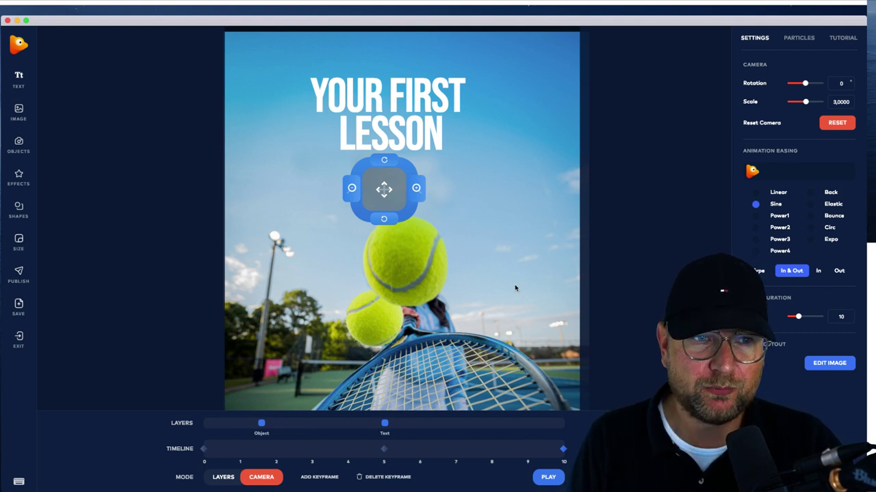
Show the publishing options, then rotate the camera to 6 degrees on the 10-second keyframe
{"action": "left_click", "coordinate": [19, 275]}
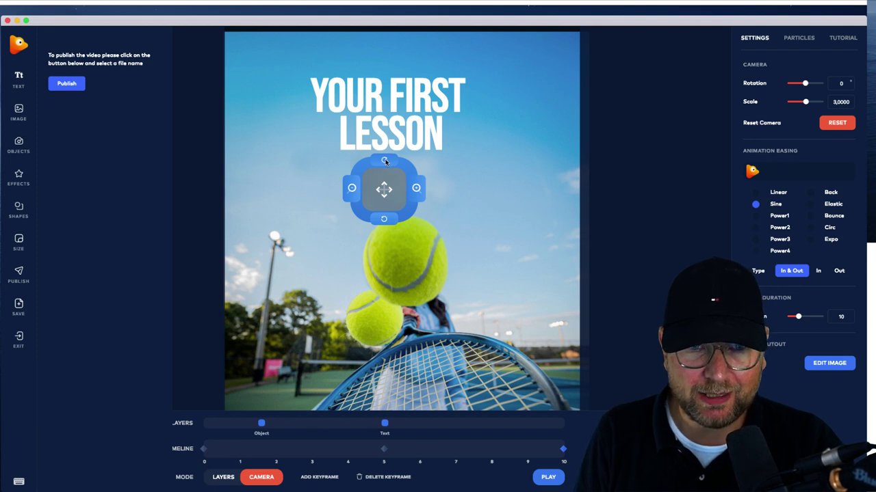
{"action": "left_click_drag", "start_coordinate": [385, 162], "coordinate": [439, 238]}
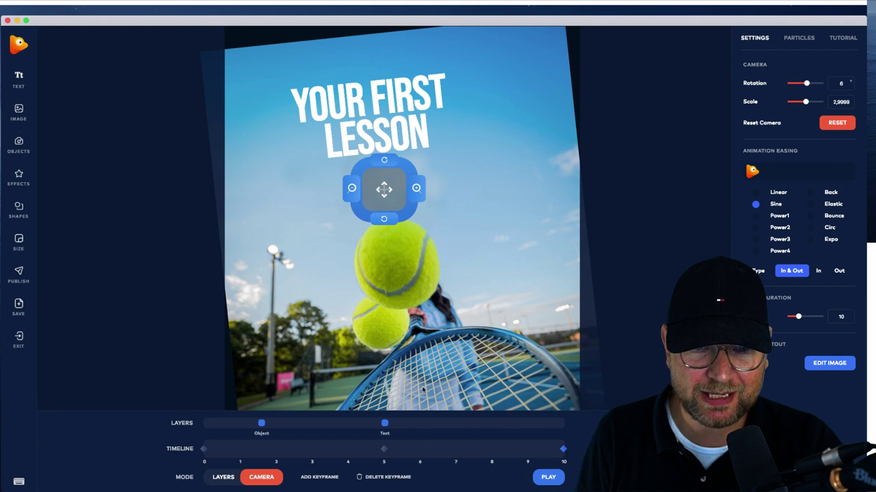